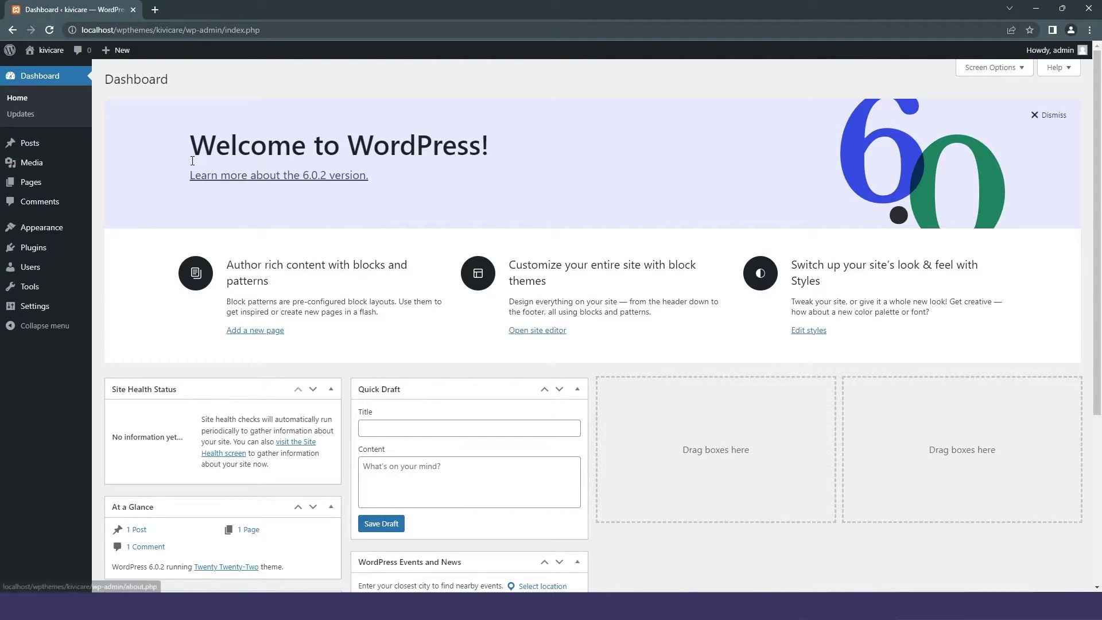
Upload kivicare-clinic-management-system.zip as a new plugin, install it and activate KiviCare.
mouse_move(60, 249)
left_click(126, 265)
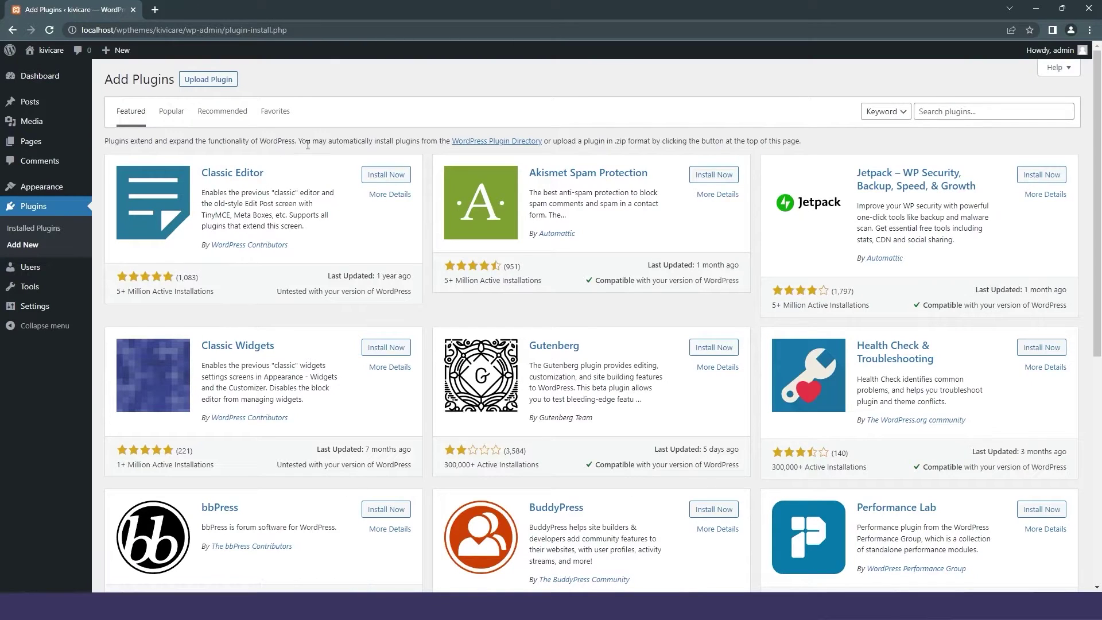
left_click(944, 114)
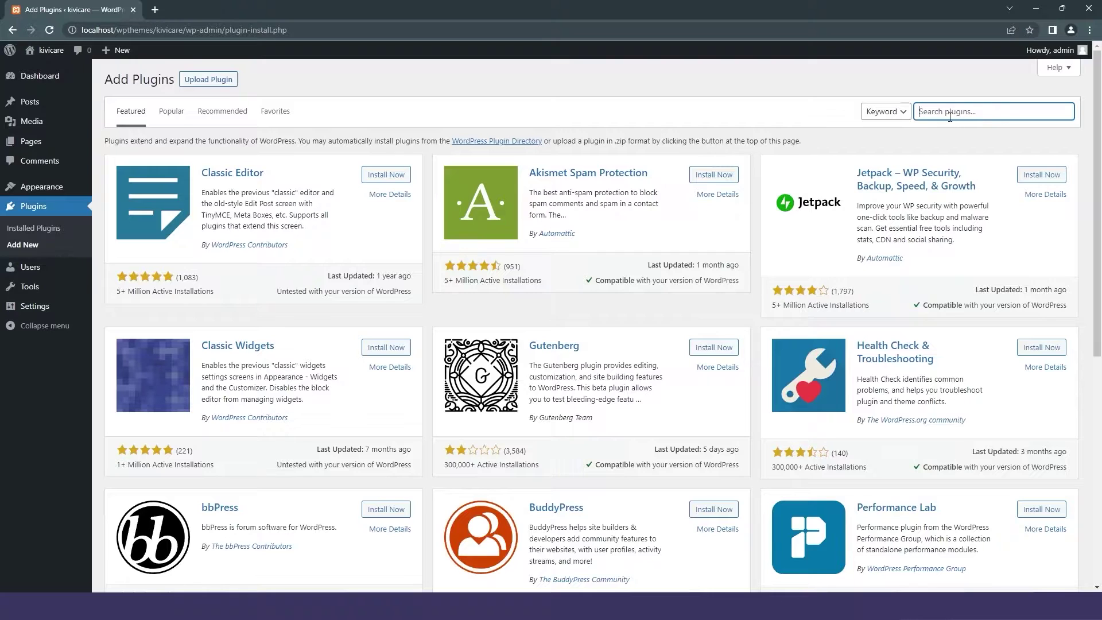
left_click(208, 80)
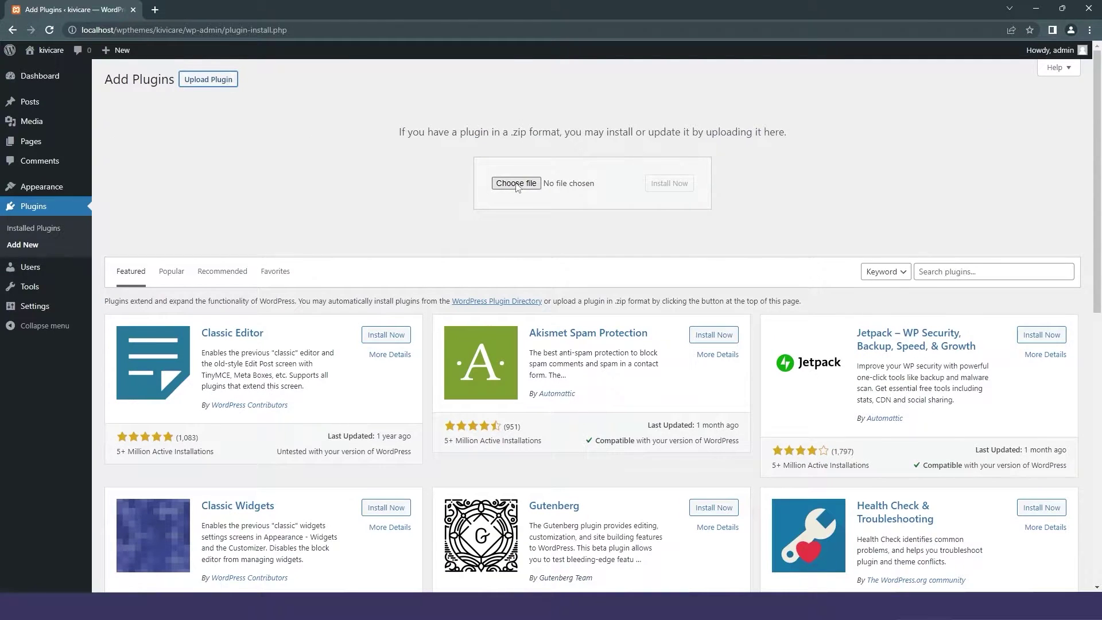
left_click(516, 183)
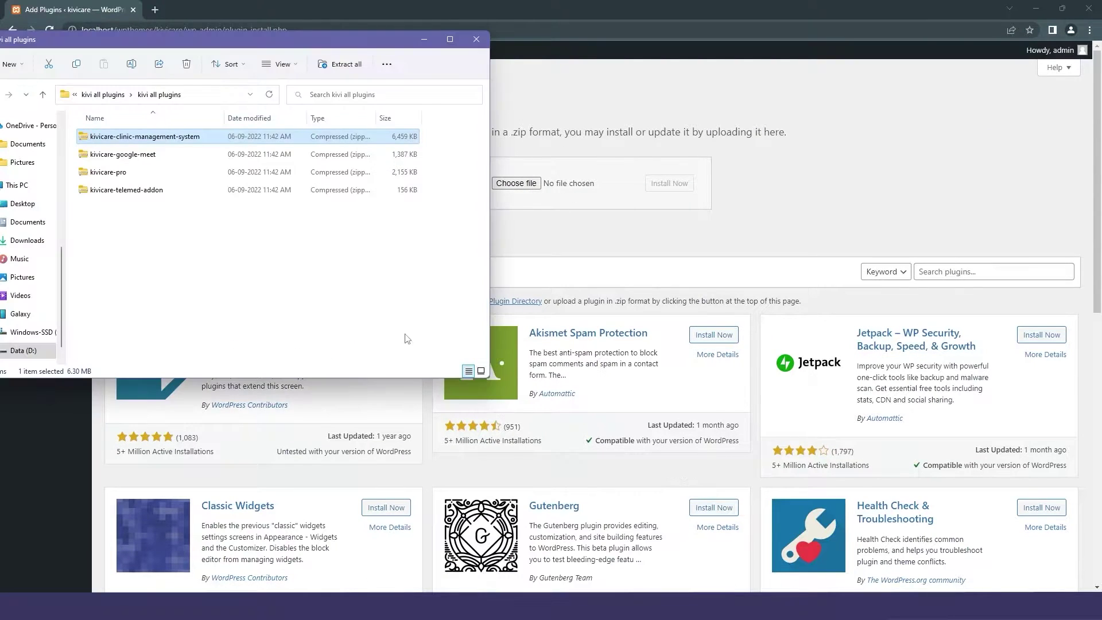
left_click_drag(259, 143, 534, 182)
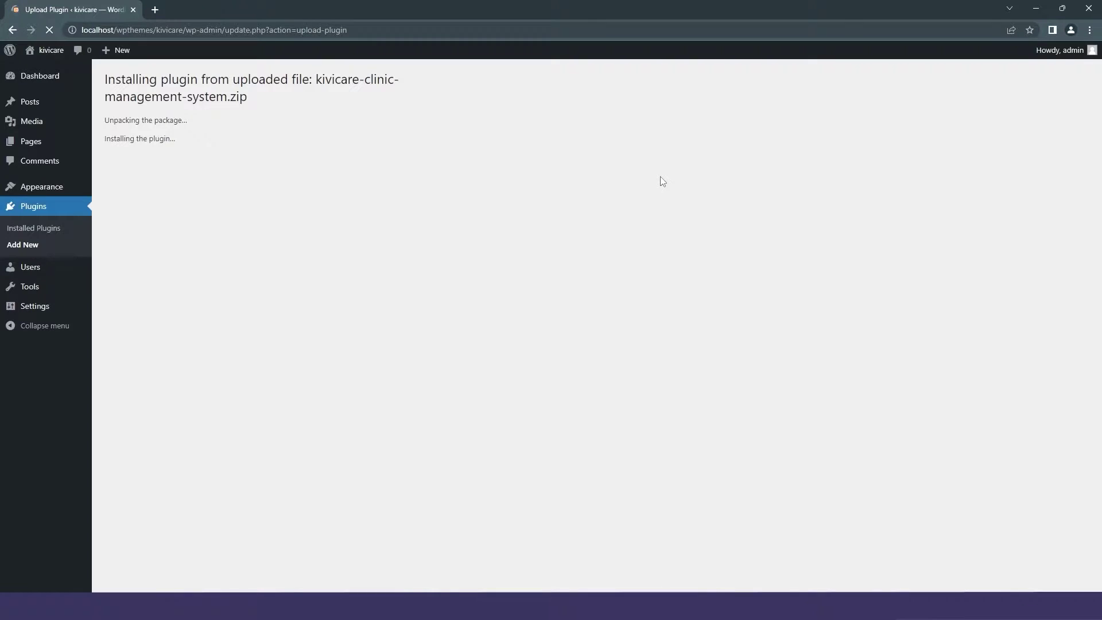
left_click(154, 182)
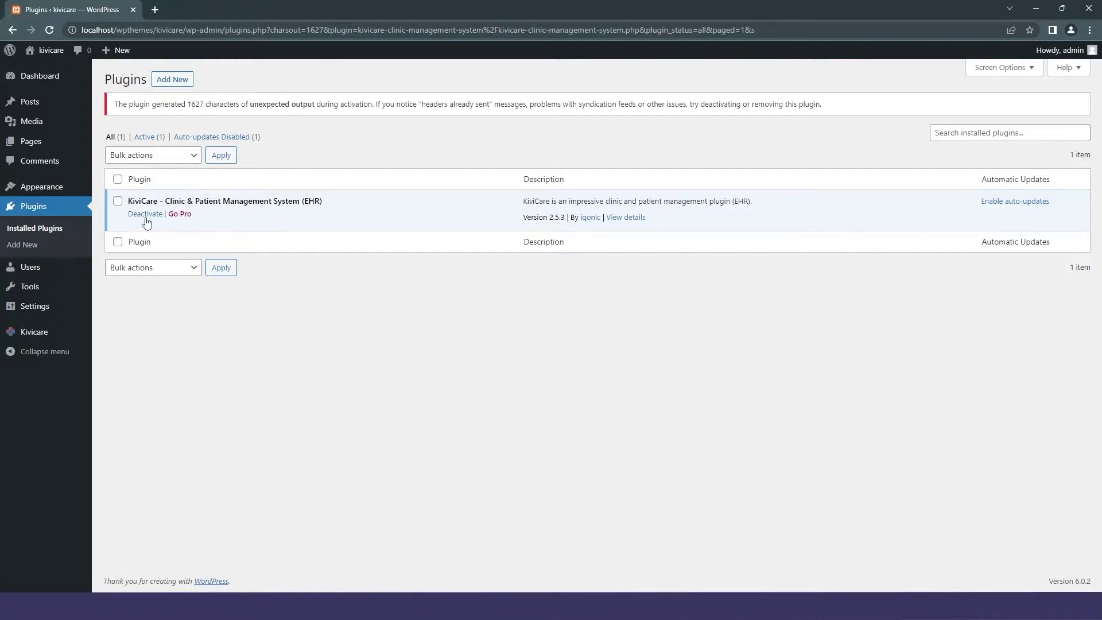
Start the setup wizard and enter clinic name dental cure, its email and contact number.
left_click(48, 331)
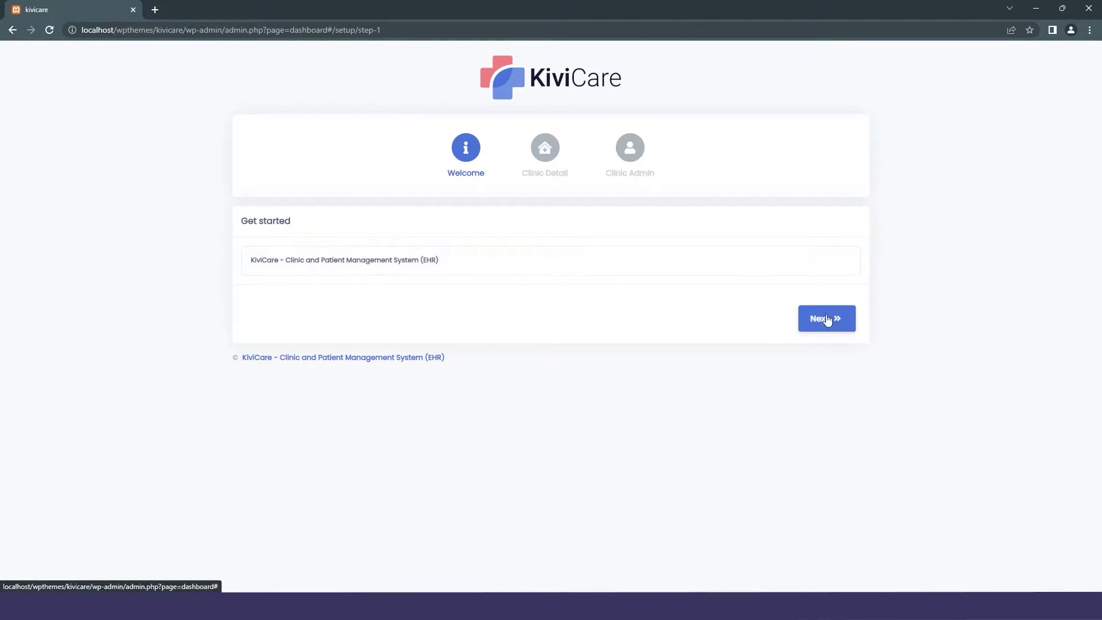
left_click(830, 325)
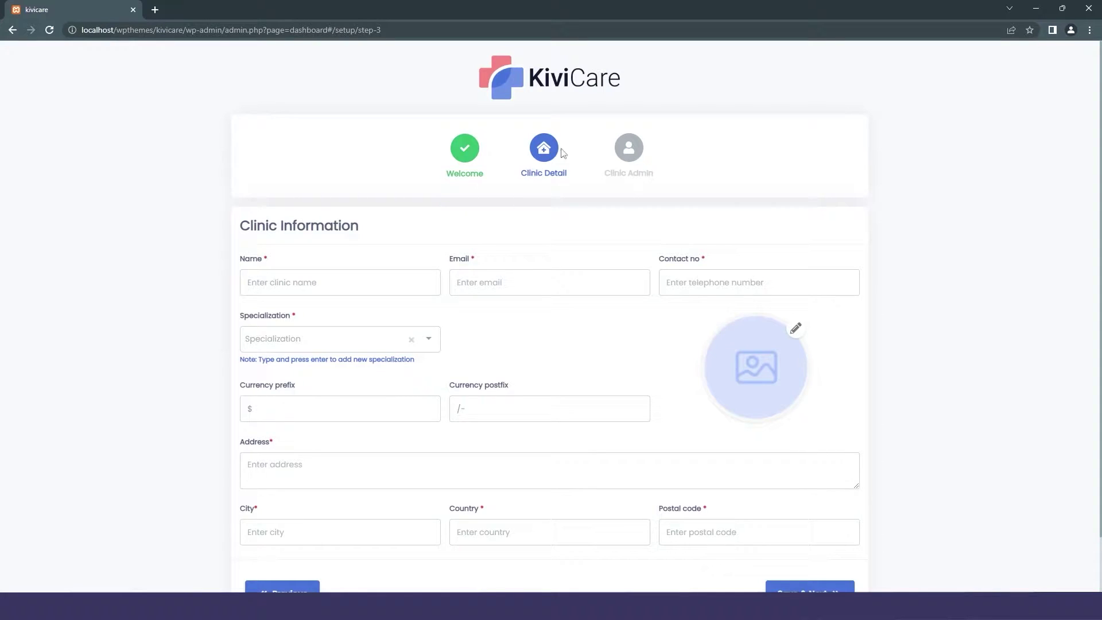
left_click(345, 282)
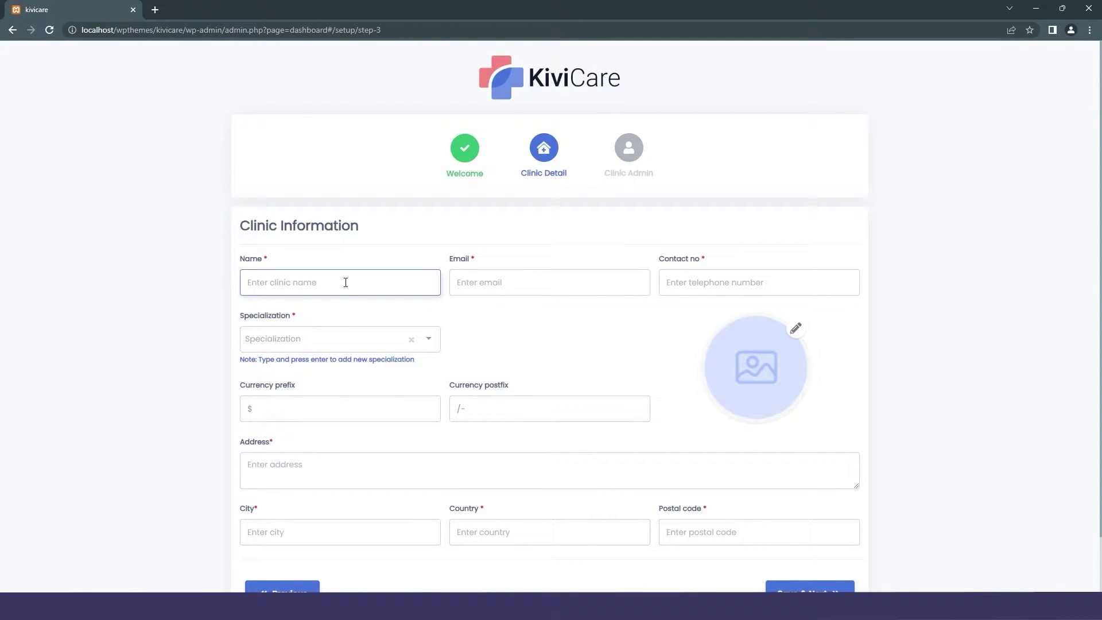
type("dental cure")
left_click(474, 289)
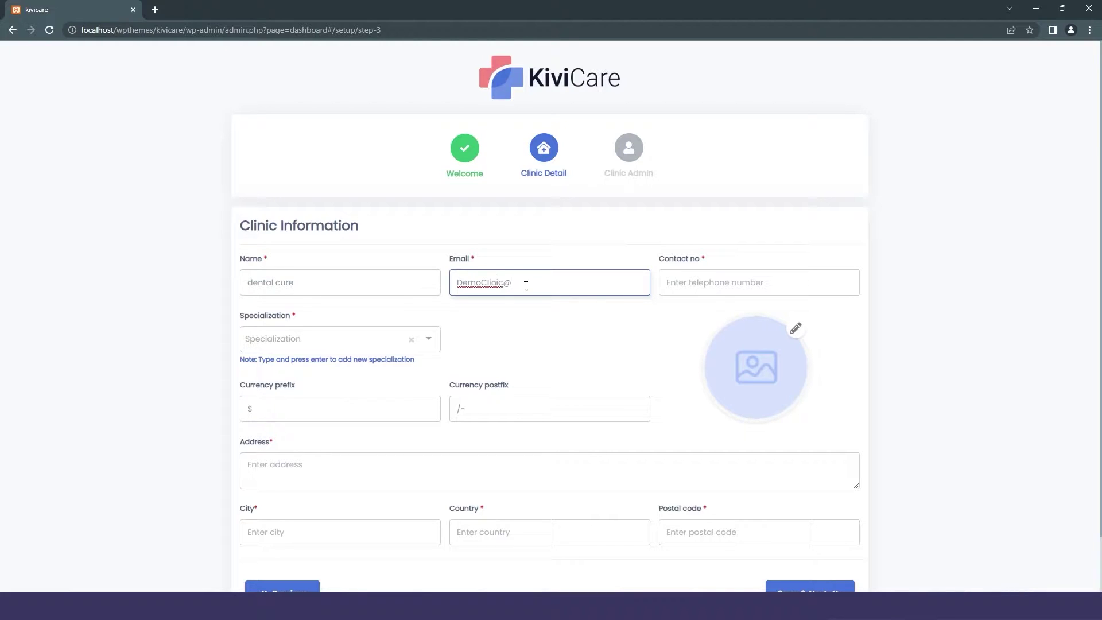
left_click(730, 283)
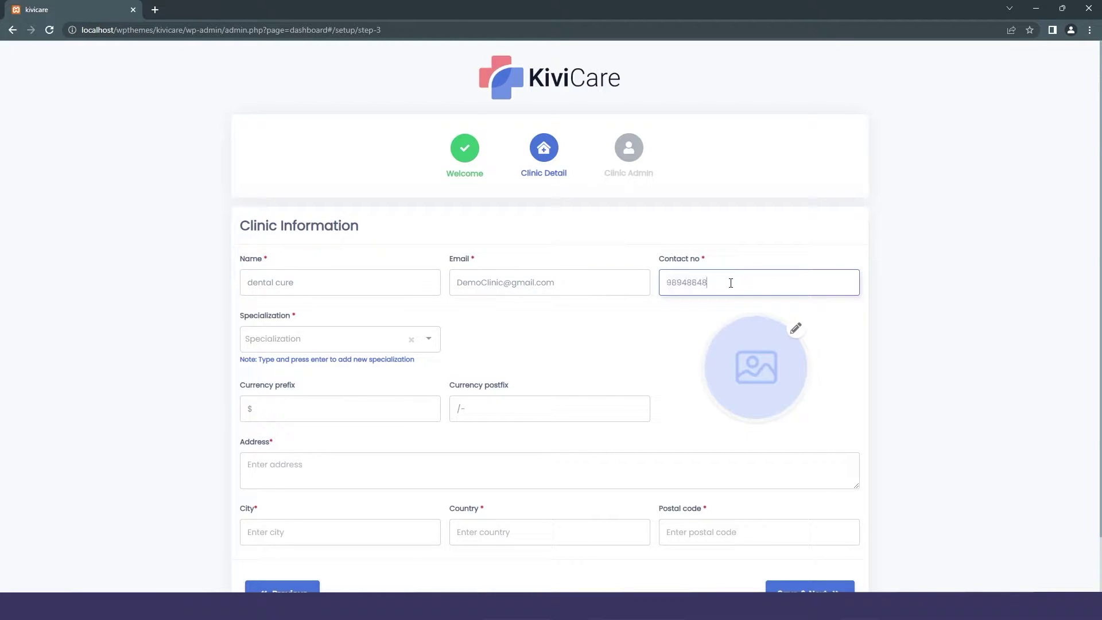
Add Family Medicine and a new Root canal specialization to the clinic.
left_click(378, 340)
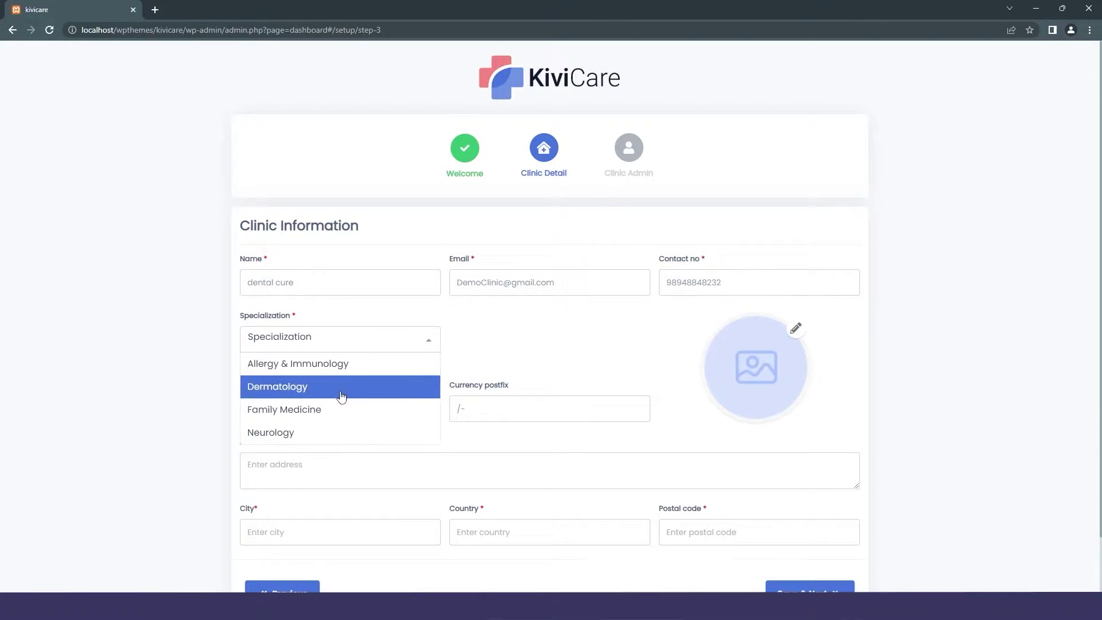
left_click(347, 410)
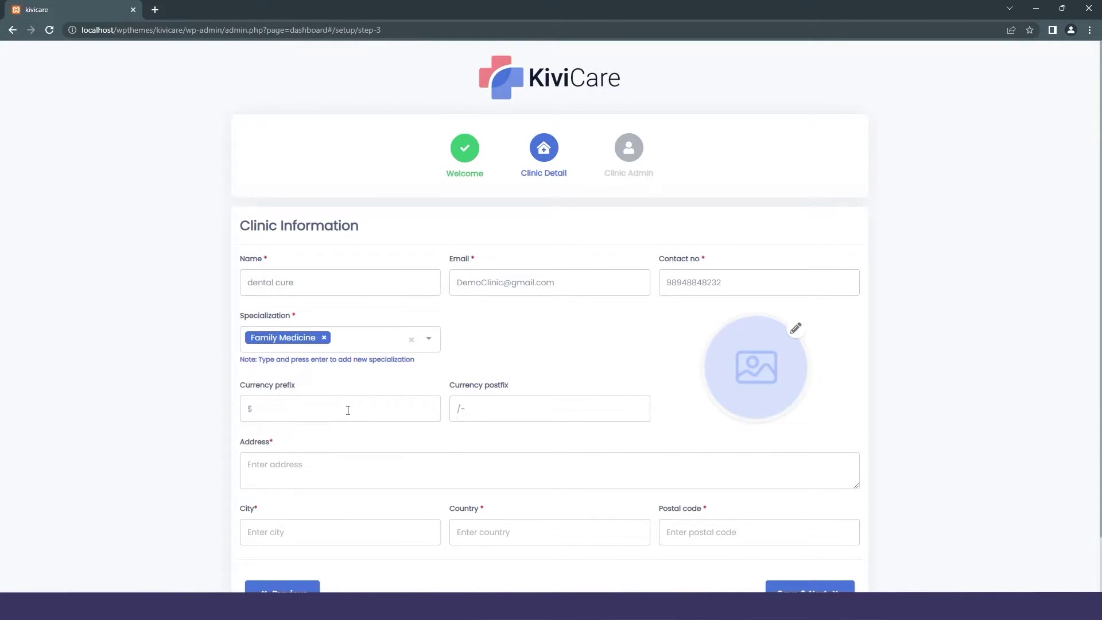
left_click(353, 343)
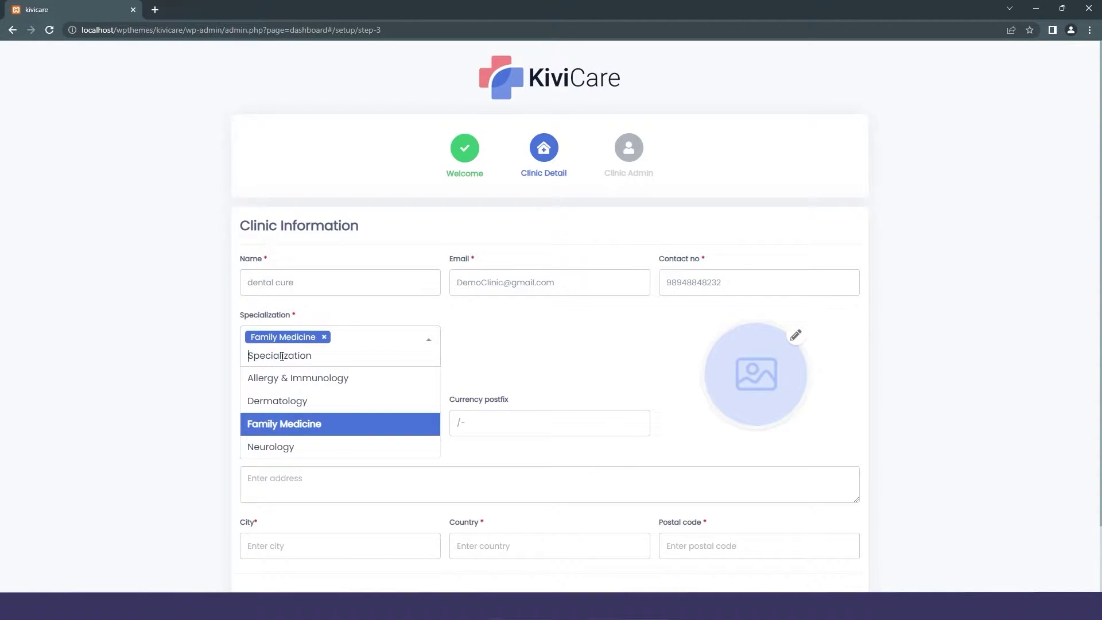
type("Rootc")
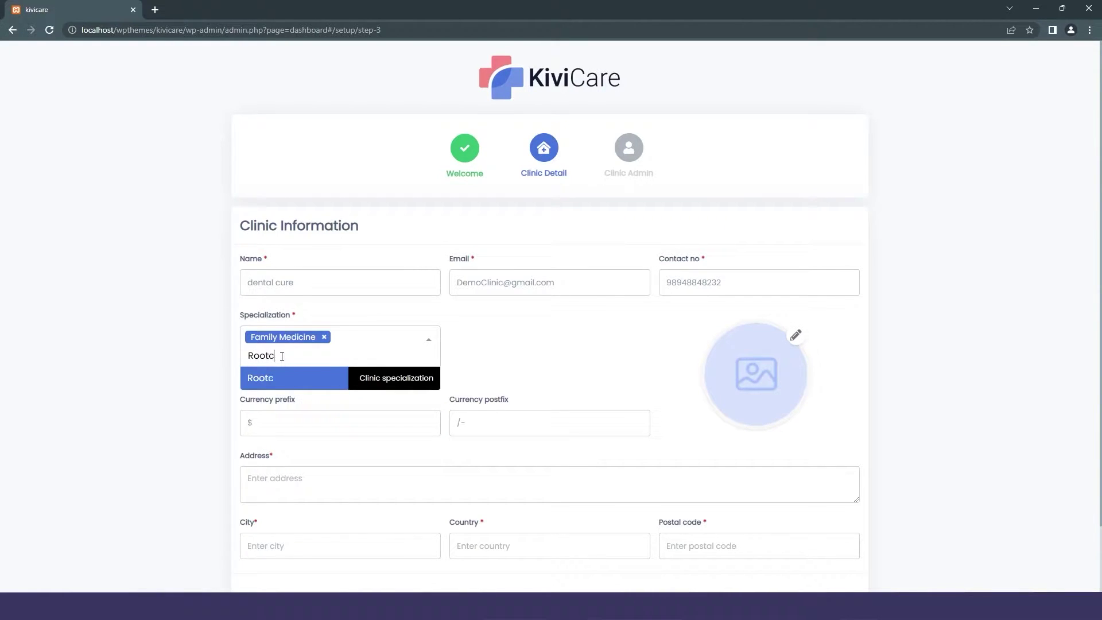
type("anal")
left_click(269, 356)
key("Return")
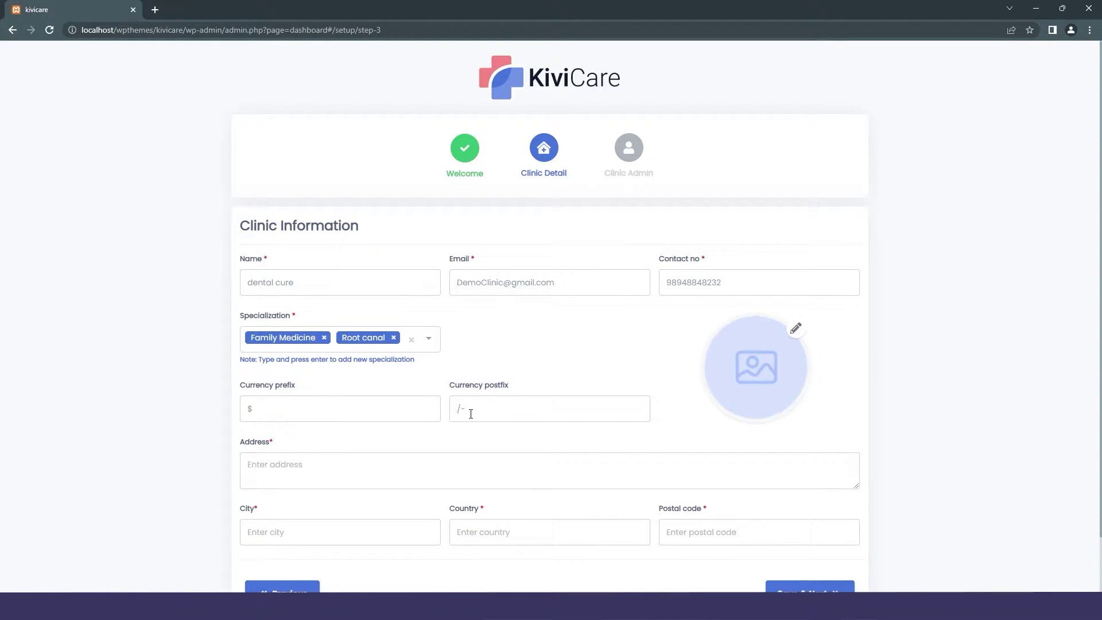
Fill in the clinic's street address, city, country USA and postal code, then save.
scroll(508, 391, "down", 1)
left_click(256, 405)
type("21 Street ")
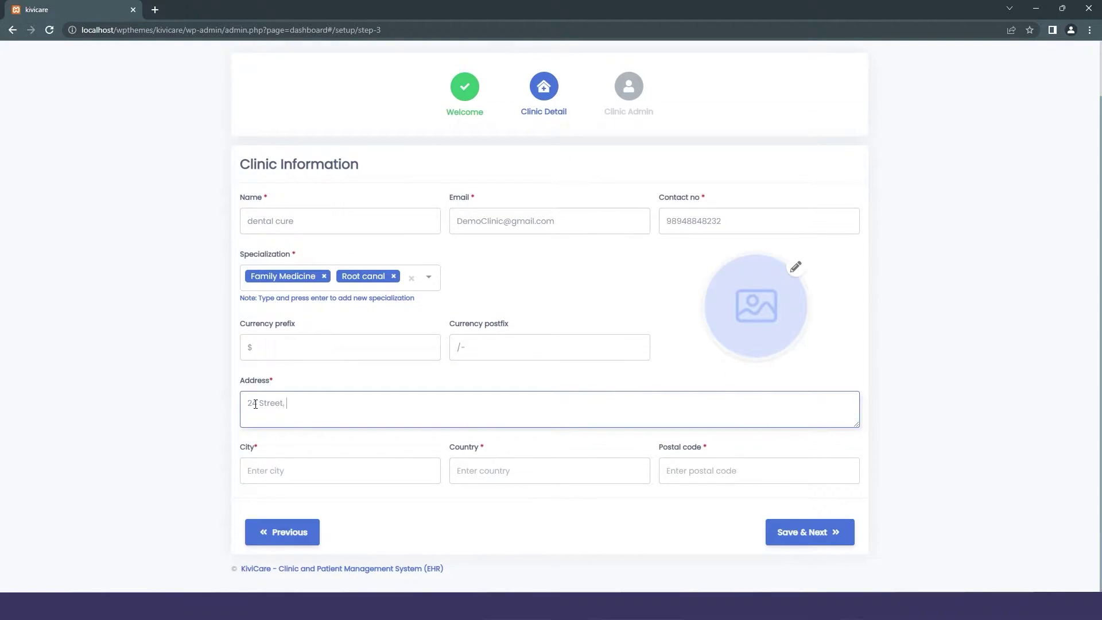
type("New jersey, USA")
left_click(296, 467)
type("newjersey")
left_click(492, 470)
type("USA")
left_click(709, 475)
type("123358")
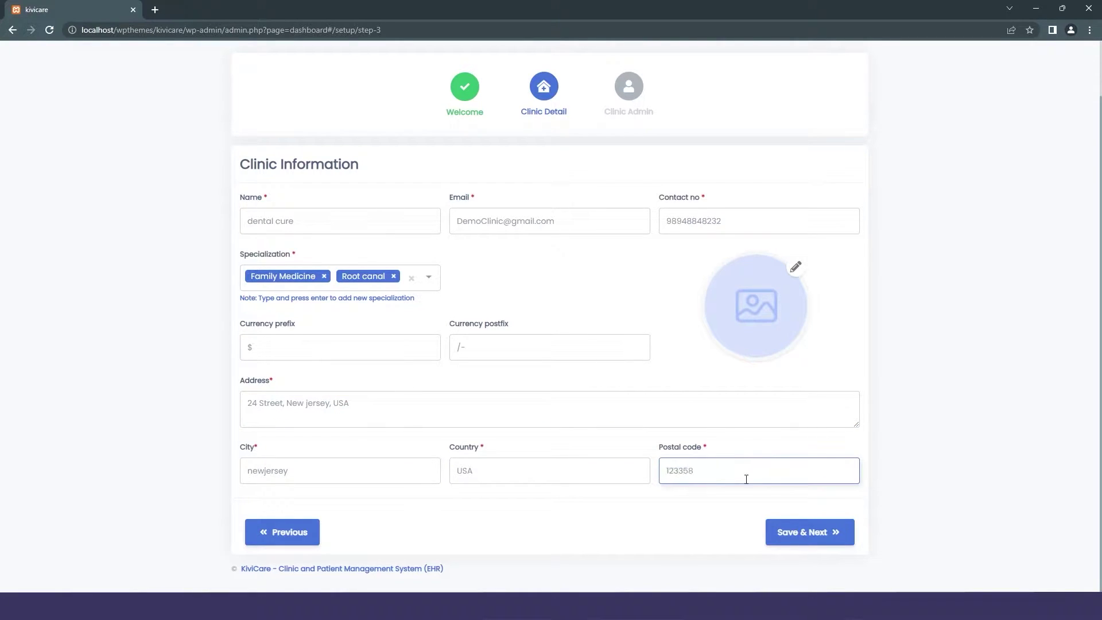
left_click(793, 531)
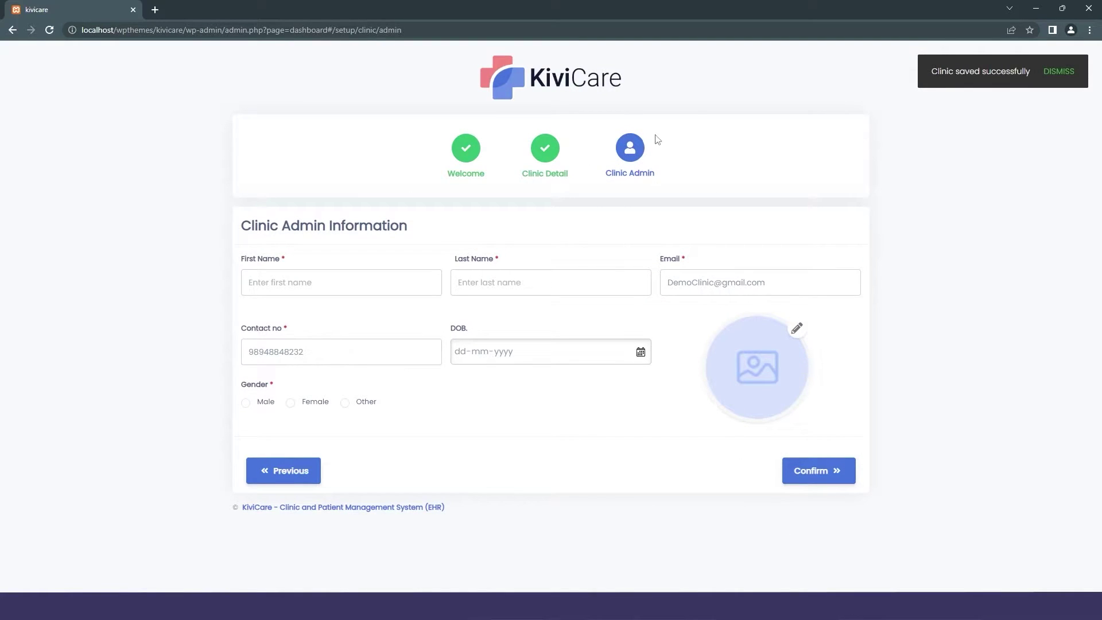
left_click(370, 280)
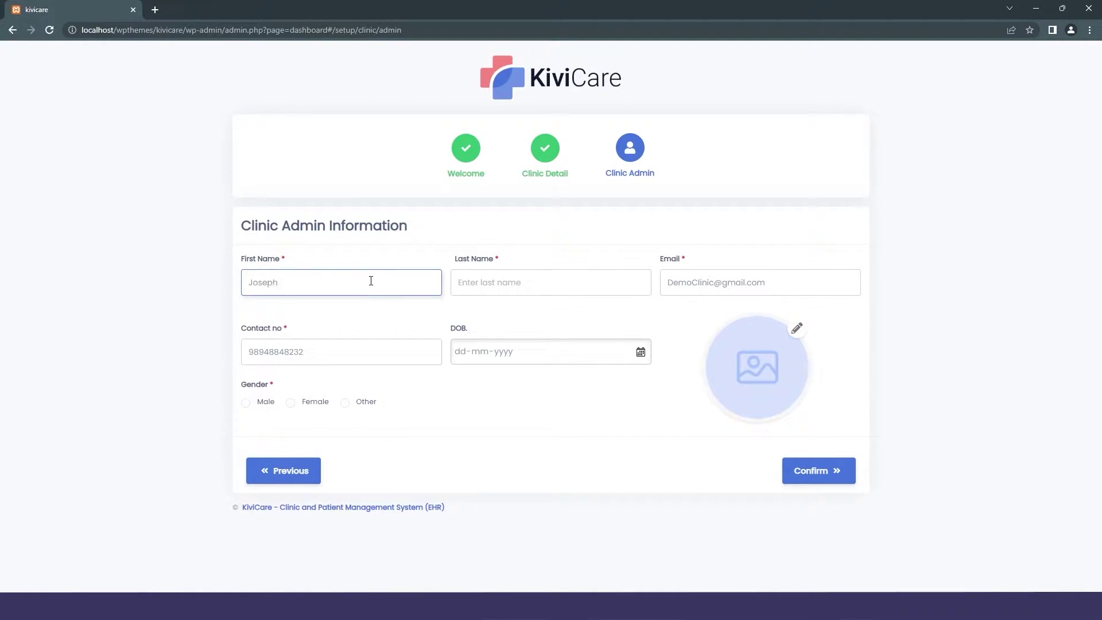
left_click(487, 285)
left_click(683, 285)
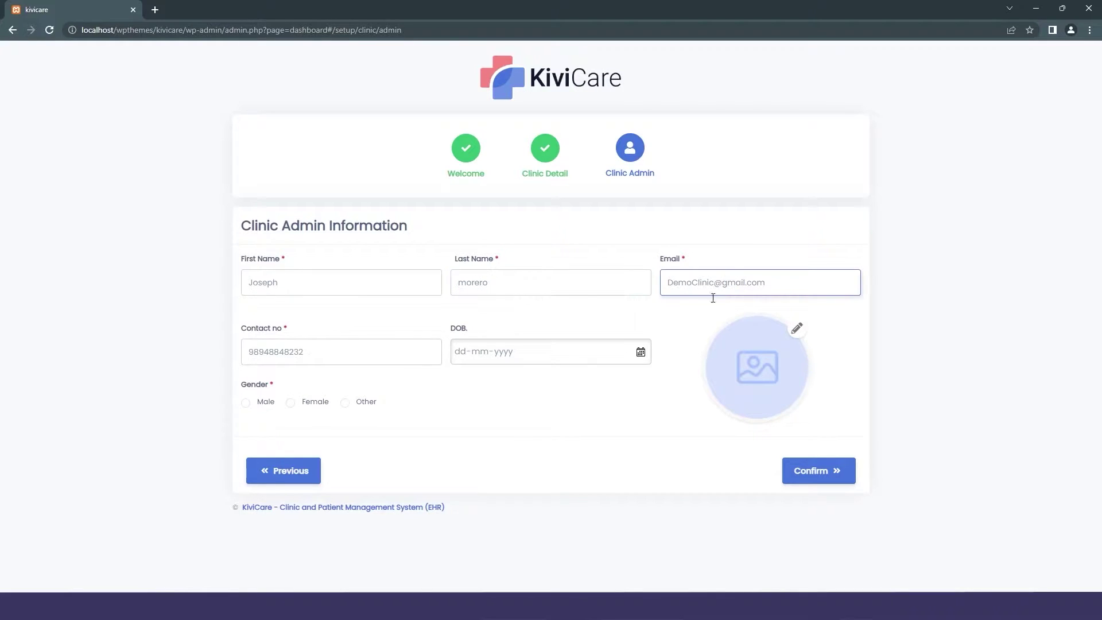
key("Tab")
key("Tab")
type("07062022")
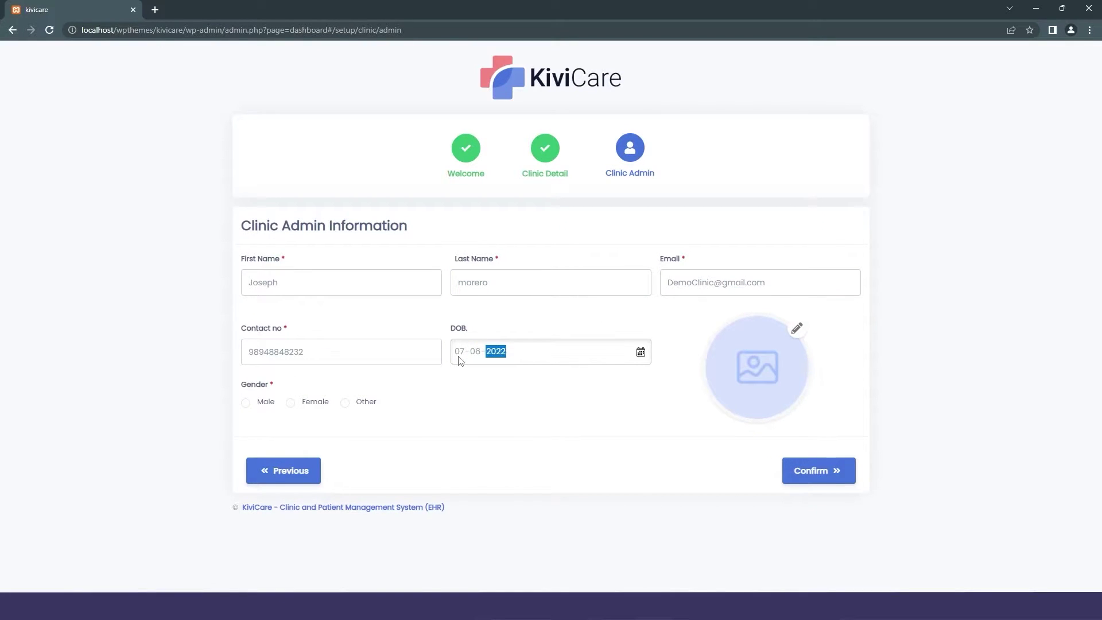
type("2000")
key("Tab")
key("space")
left_click(813, 466)
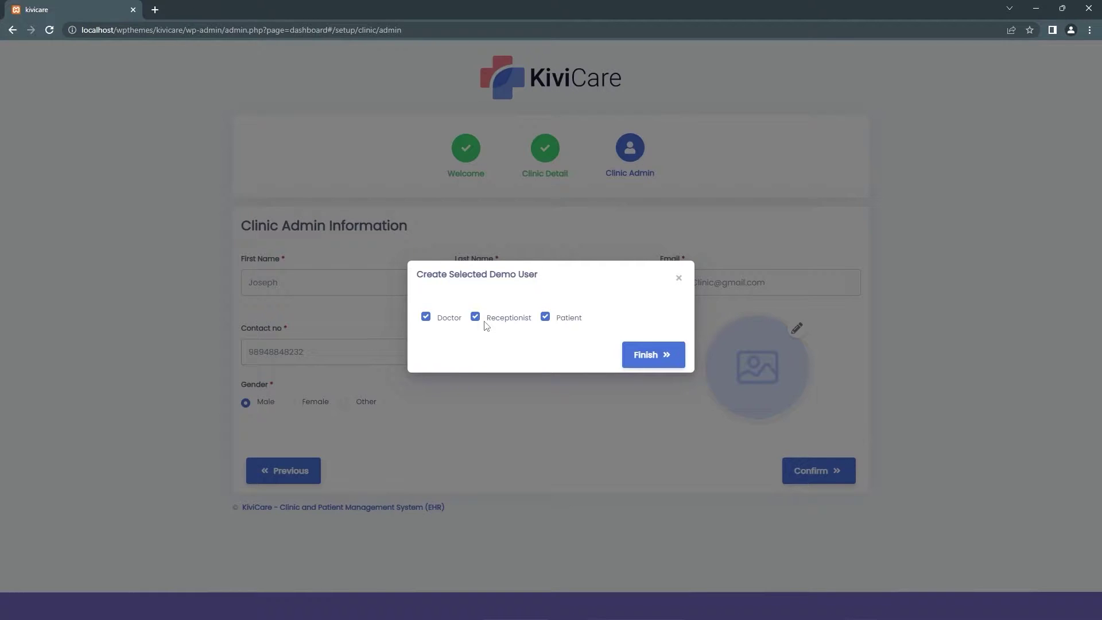
Uncheck demo Doctor, Receptionist and Patient, finish setup and dismiss the saved message.
left_click(427, 319)
left_click(475, 319)
left_click(545, 318)
left_click(636, 353)
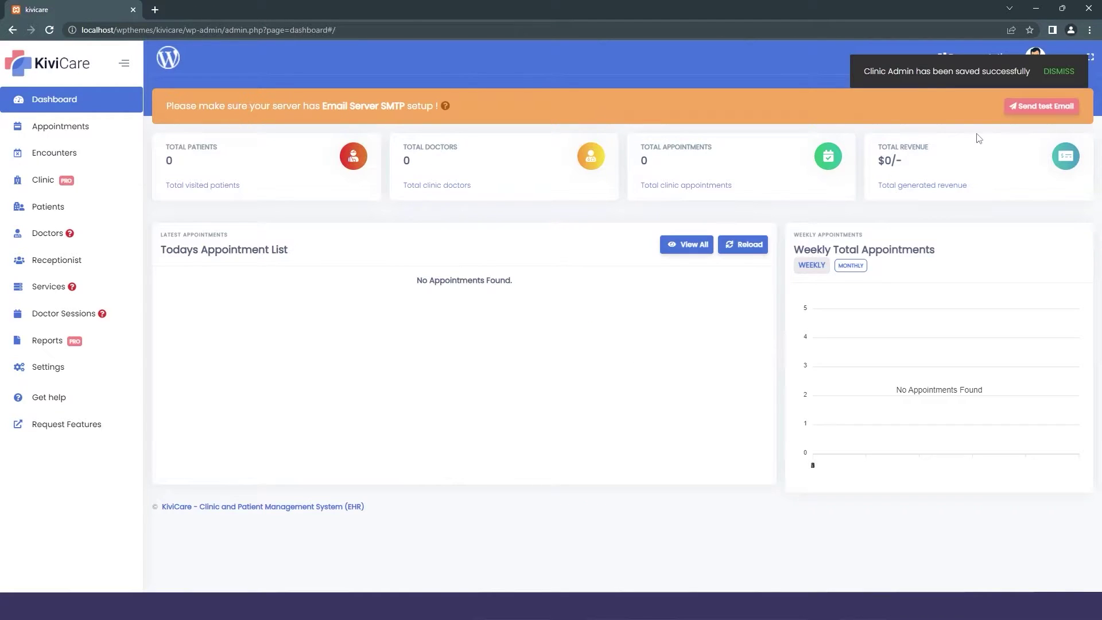
left_click(1058, 71)
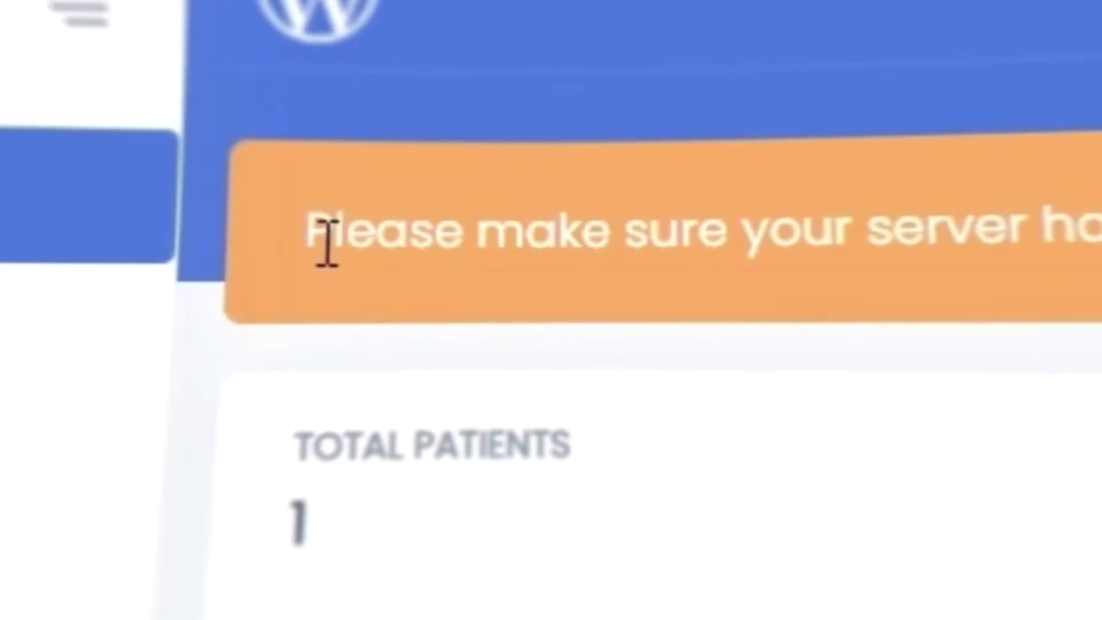
left_click_drag(309, 232, 581, 235)
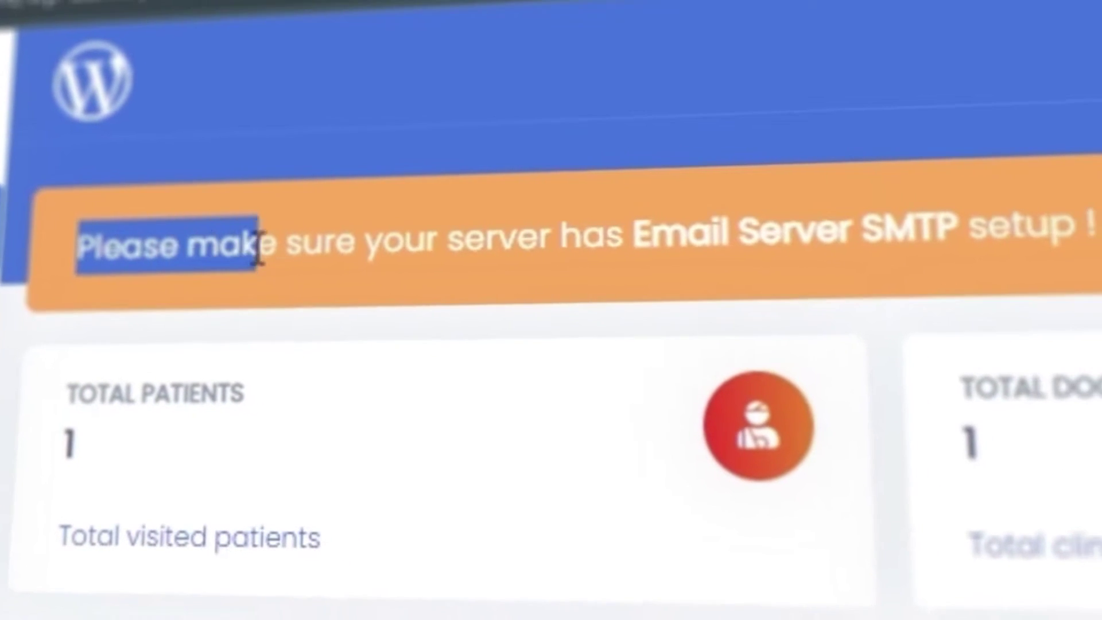
left_click_drag(258, 253, 993, 224)
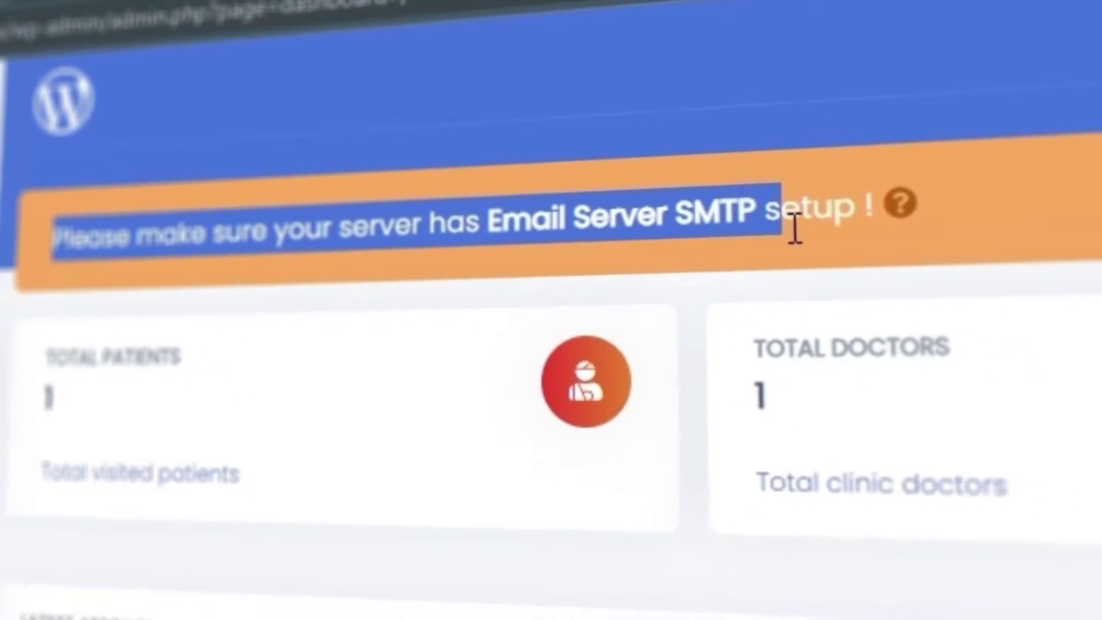
left_click_drag(795, 229, 875, 210)
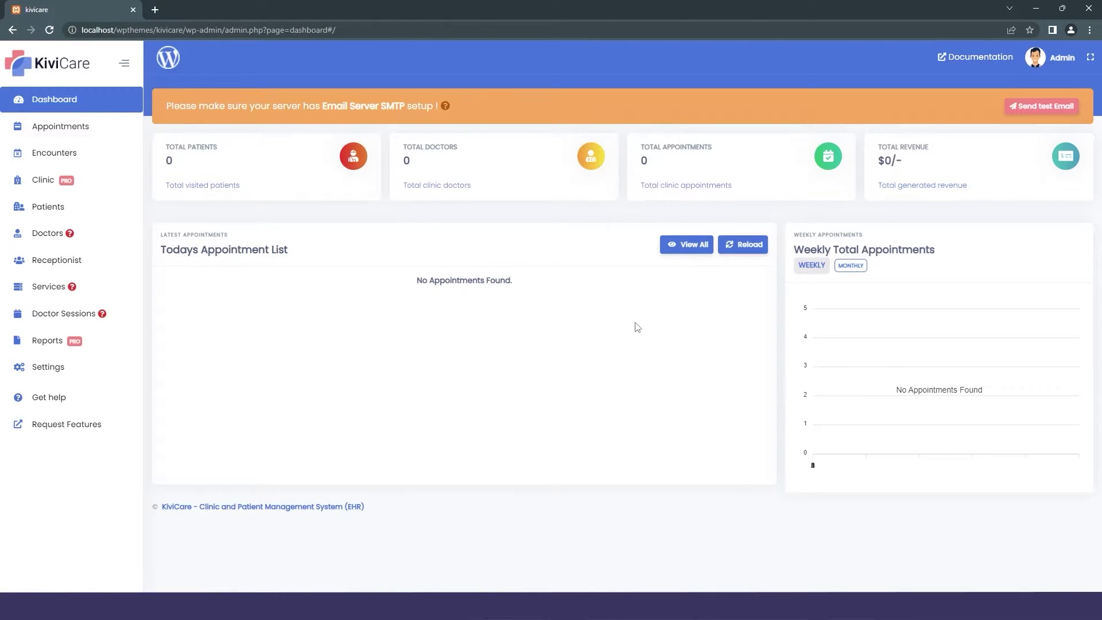
Go via Appointments to the Clinic list showing the active dental cure clinic.
left_click(77, 131)
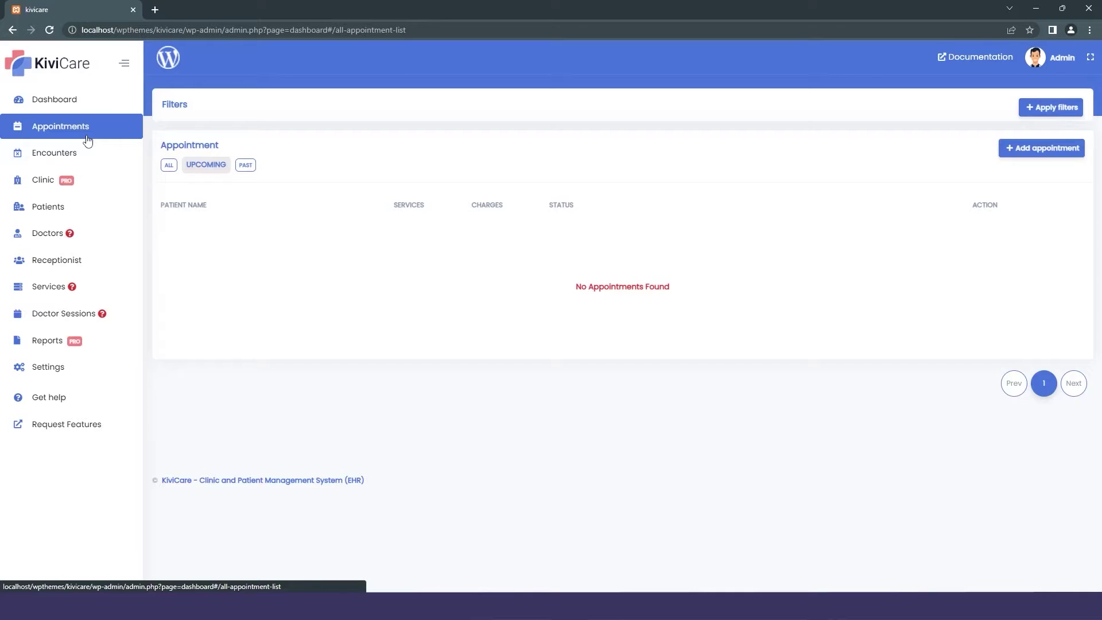
left_click(52, 179)
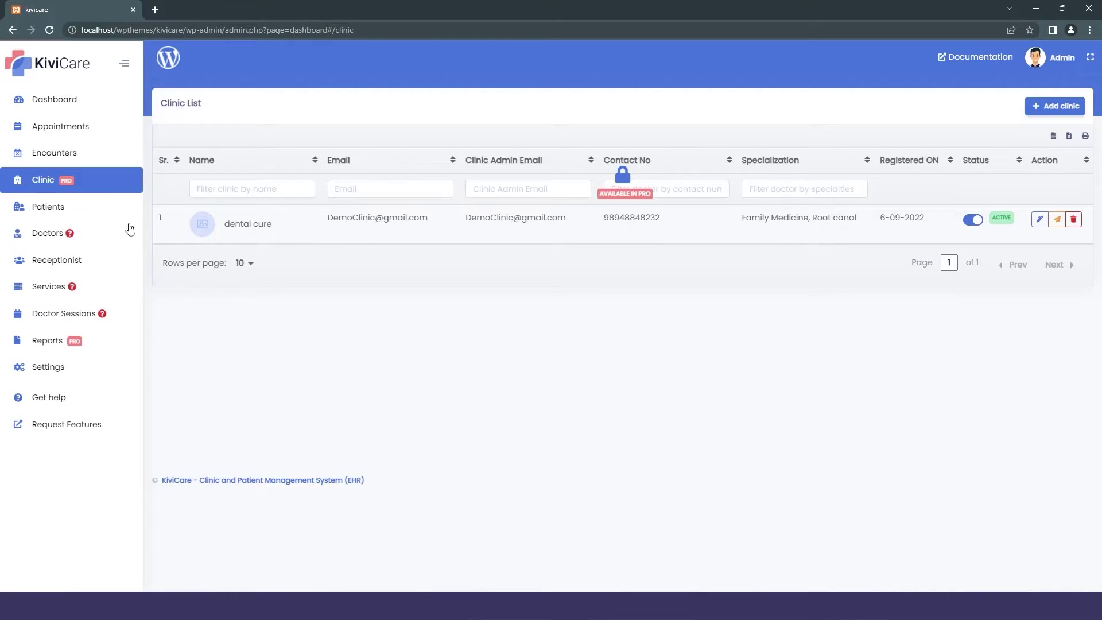
Open the empty Doctors list from the KiviCare sidebar.
mouse_move(67, 236)
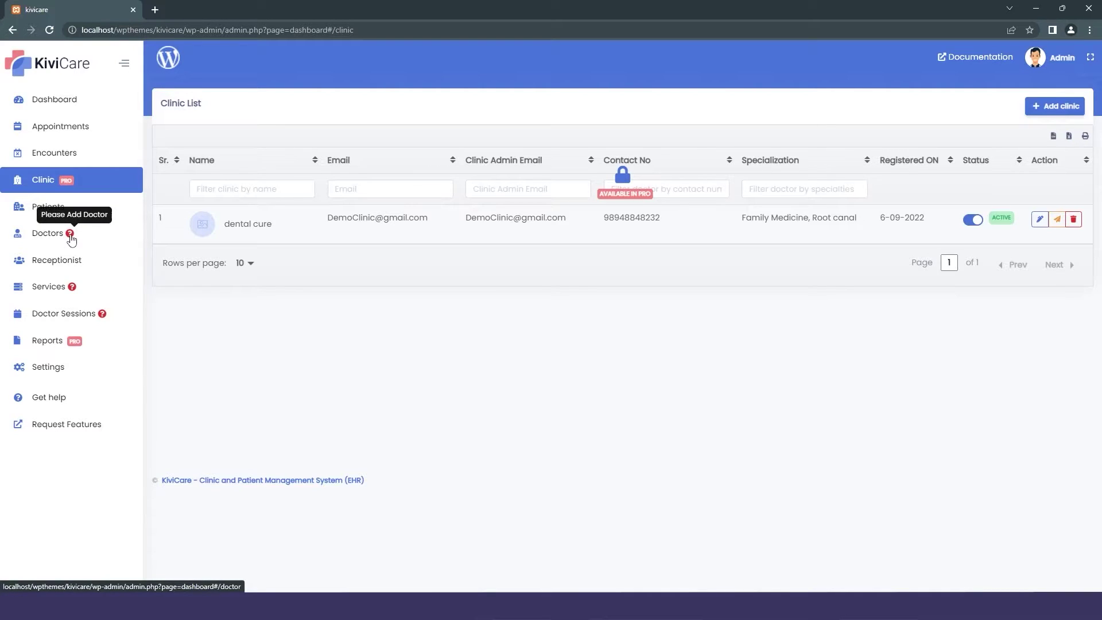
mouse_move(103, 315)
left_click(55, 237)
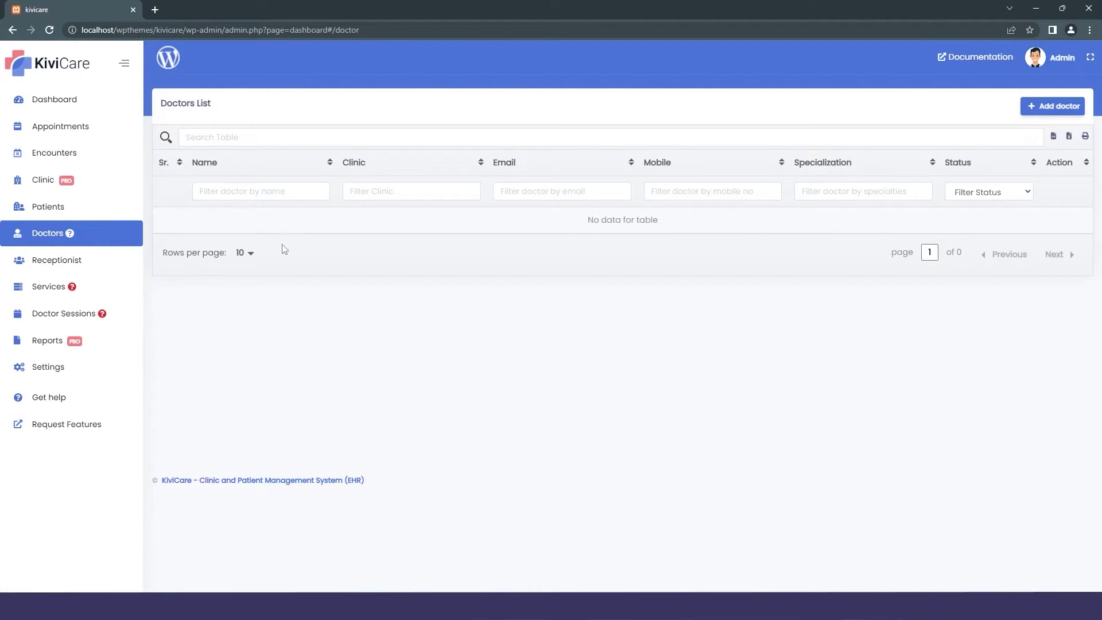
Start a new doctor with first and last name, email, contact number and birth date.
left_click(1043, 107)
left_click(420, 193)
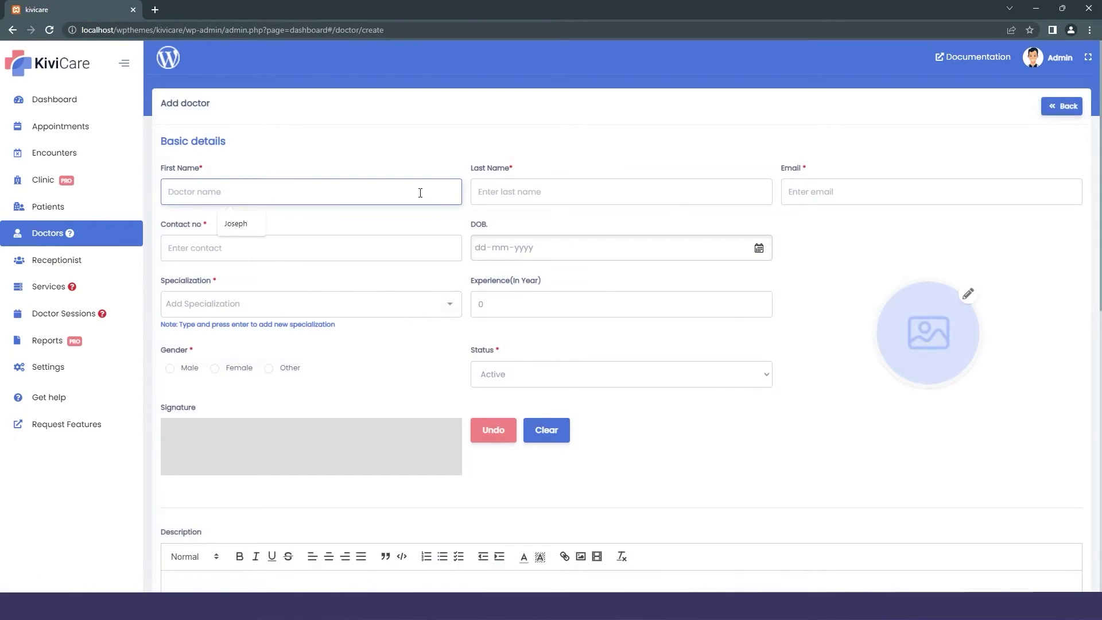
left_click(482, 191)
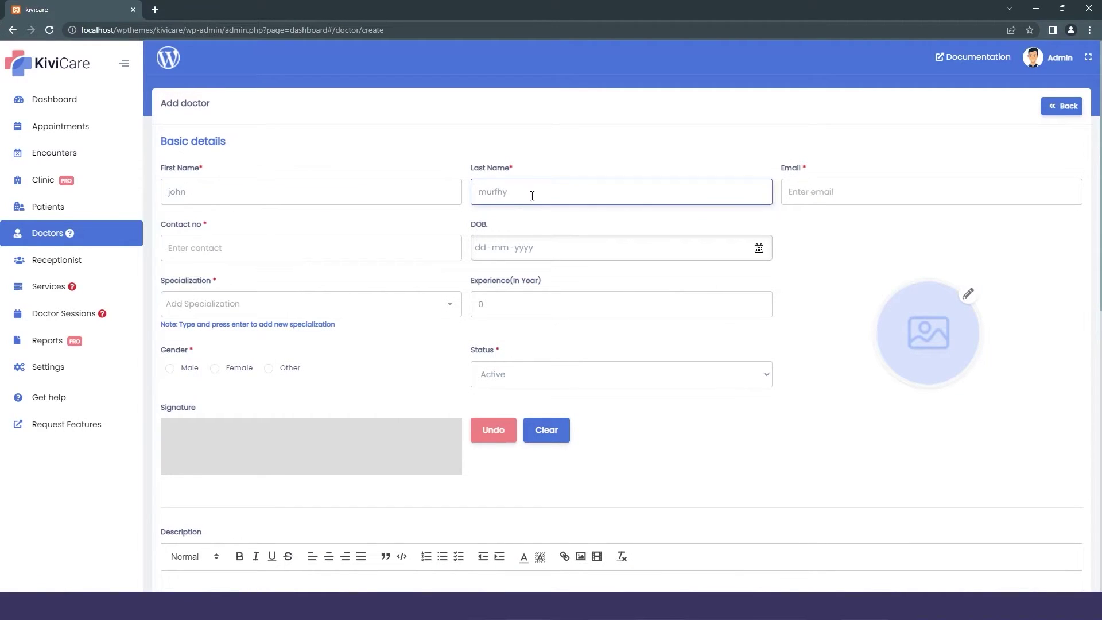
double_click(499, 192)
left_click(821, 183)
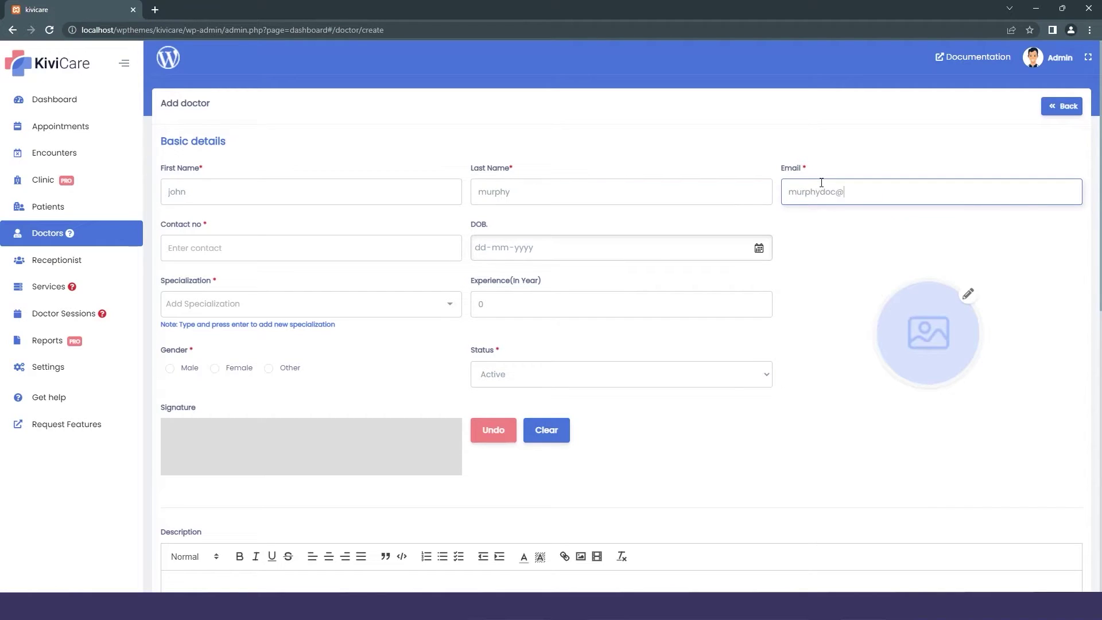
left_click(381, 251)
left_click(505, 253)
type("07082000")
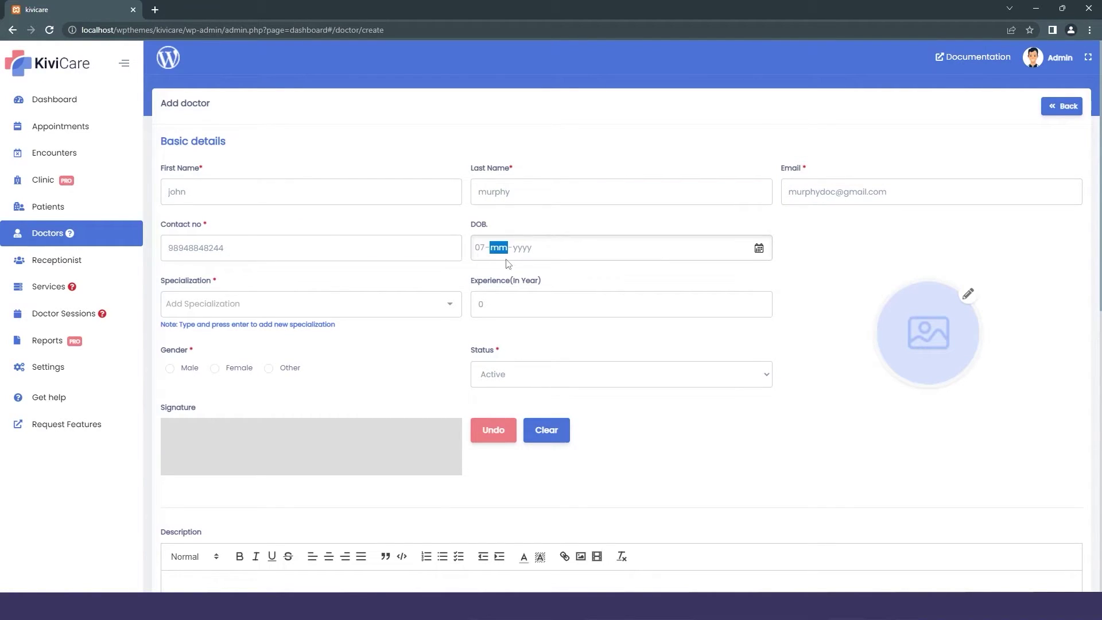
Give the doctor Root canal and a new Teeth cleaning specialization, with Male gender.
left_click(258, 304)
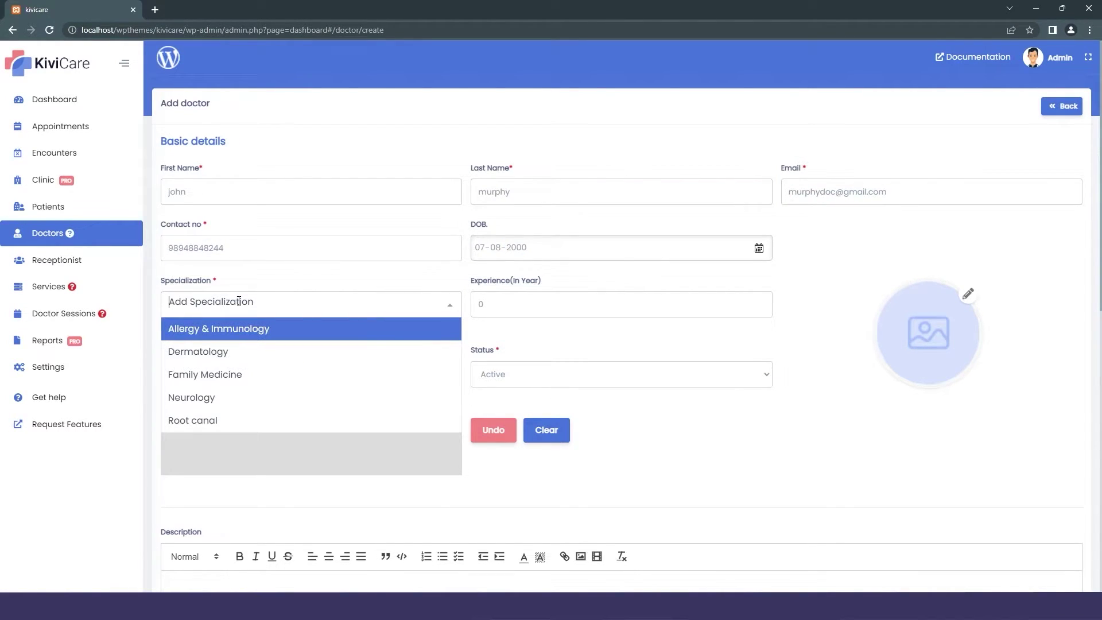
left_click(233, 434)
left_click(257, 309)
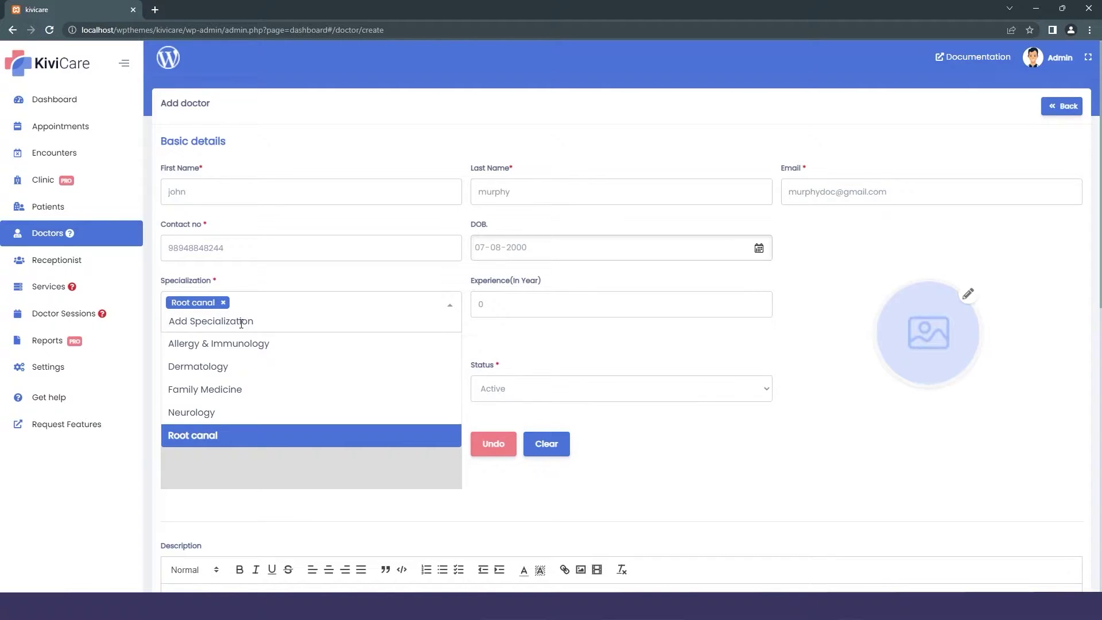
type("Teeth cleaning")
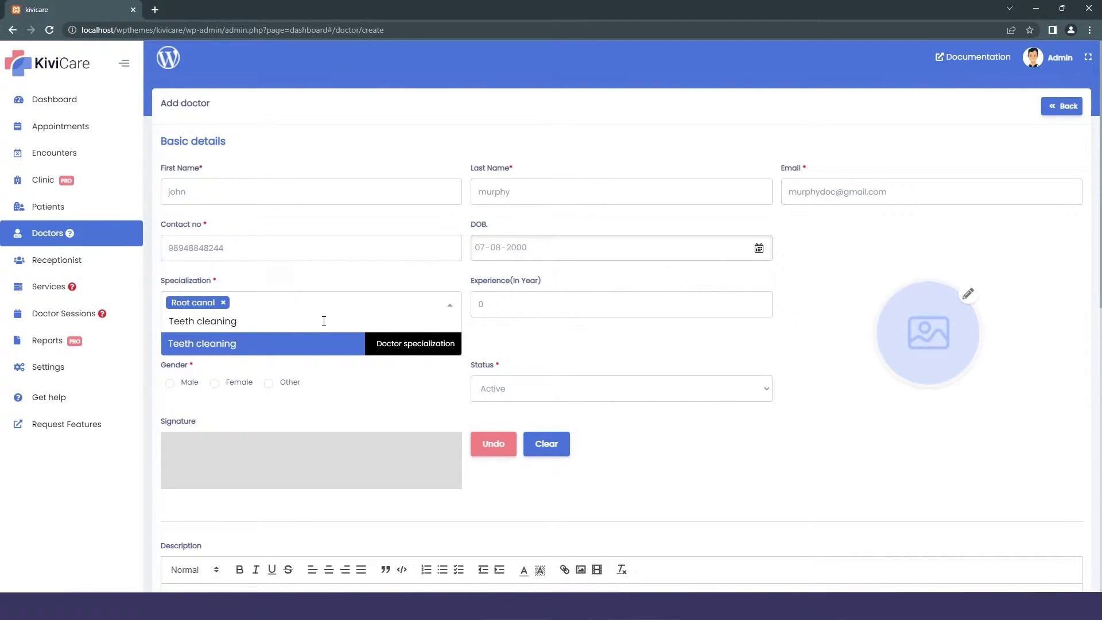
key("Return")
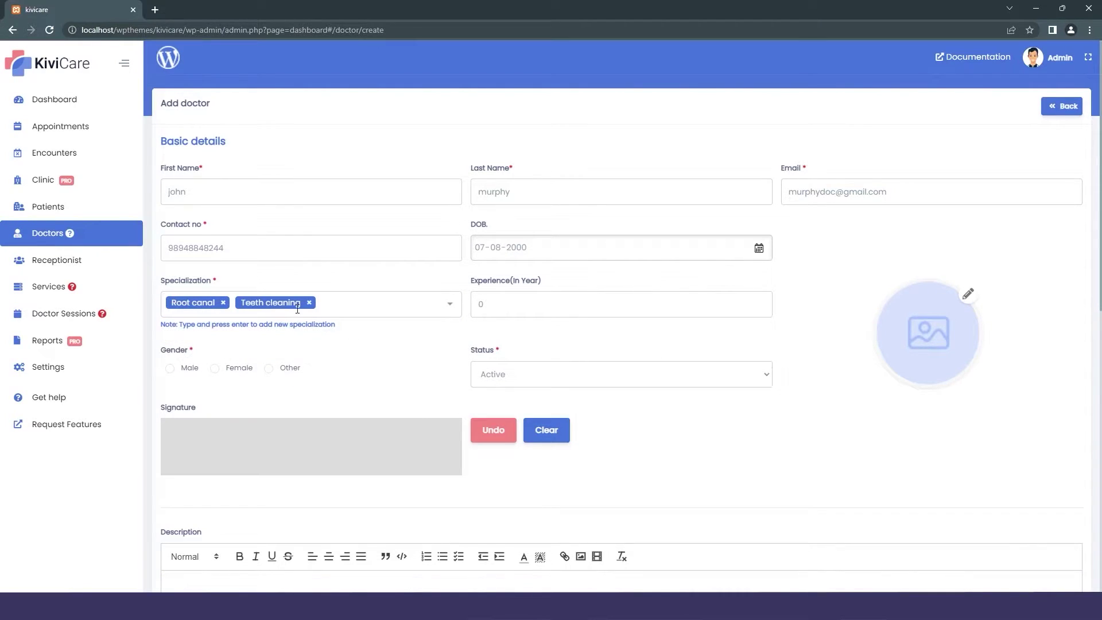
key("Tab")
left_click(170, 367)
Add the doctor's signature, a short self-introduction description and address details.
mouse_move(224, 466)
left_mouse_down()
mouse_move(255, 421)
mouse_move(357, 444)
left_mouse_up()
scroll(254, 436, "down", 5)
left_click(182, 304)
type("Hi I am john and i am you")
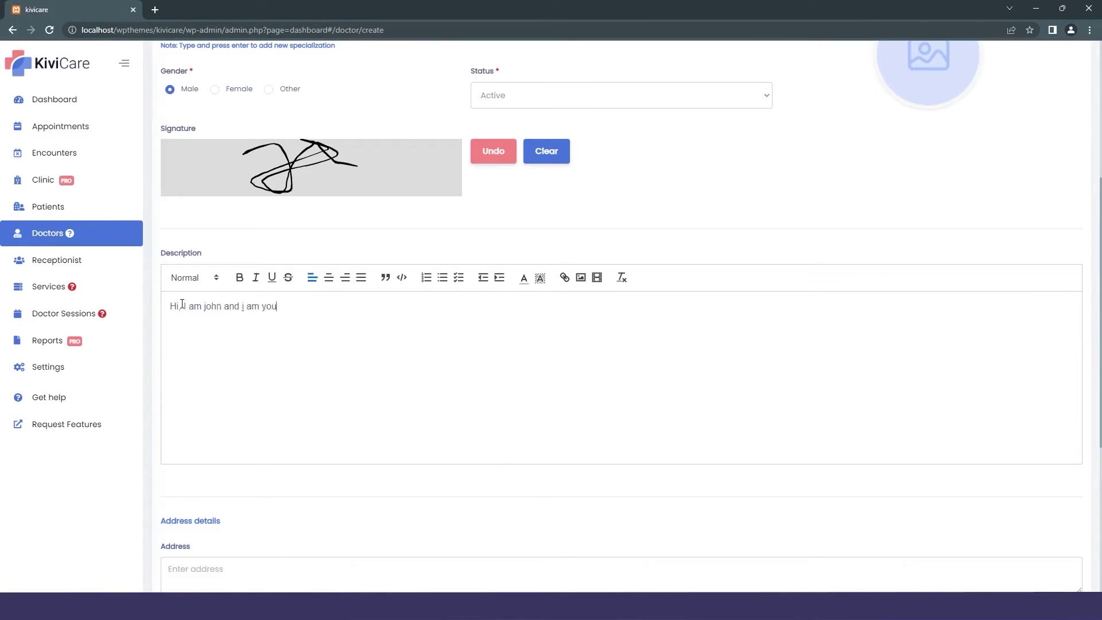
scroll(182, 304, "down", 5)
left_click(621, 343)
left_click(1039, 416)
Add an MBBS qualification from California institute of medical, 2013, and save the doctor.
left_click(310, 461)
type("MBBS")
left_click(621, 461)
type("California institute of medical")
left_click(931, 462)
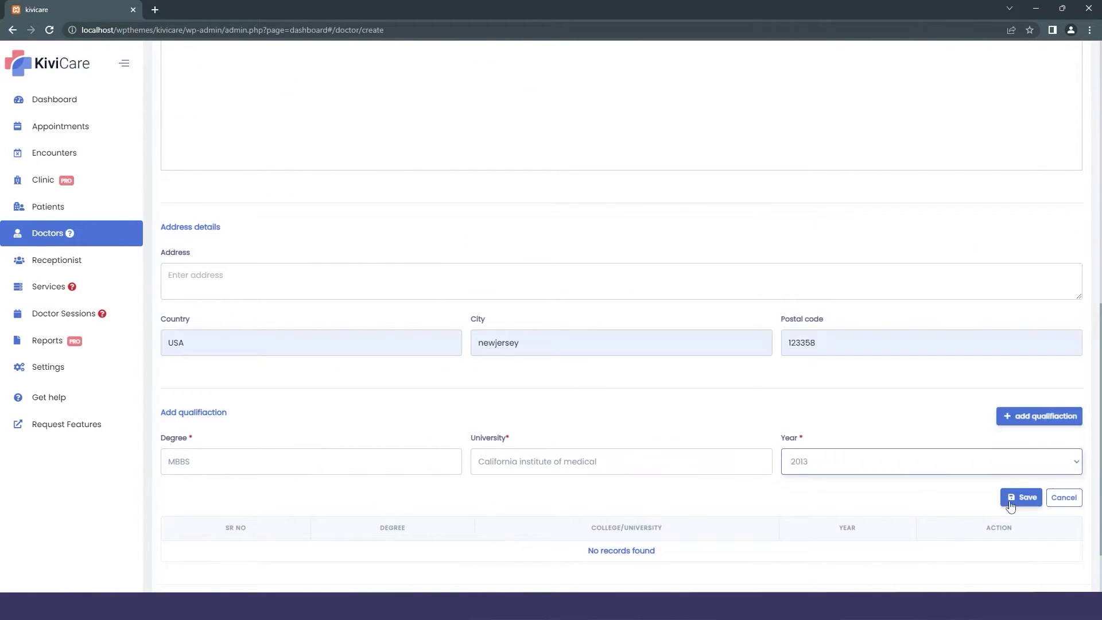
left_click(1012, 498)
left_click(993, 530)
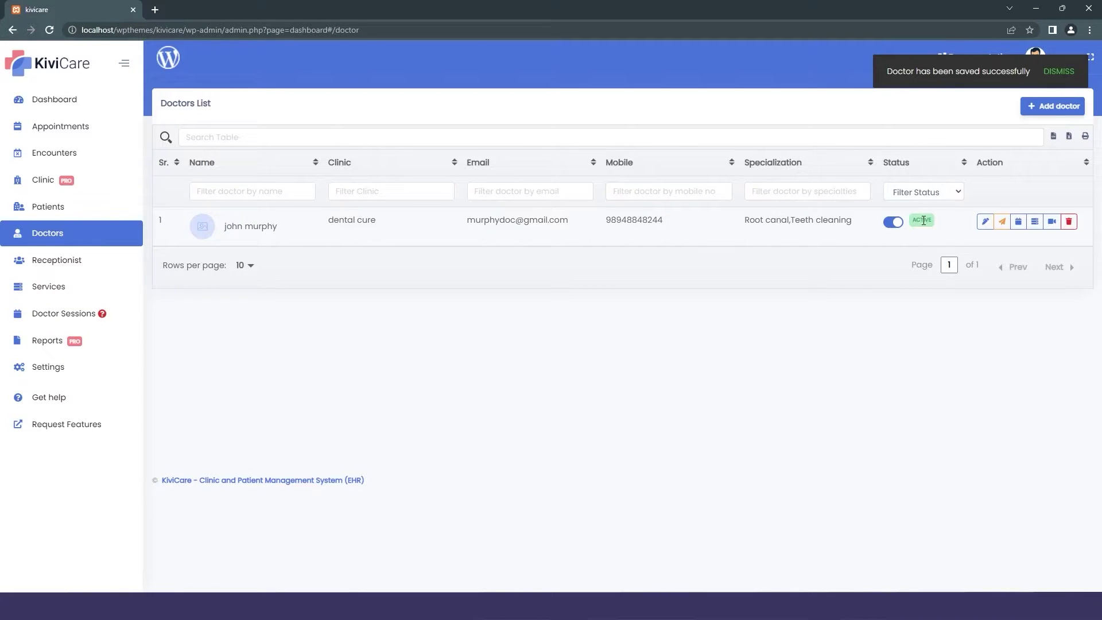
Toggle the new doctor's status off and back on, then go to the Receptionists list.
left_click(891, 226)
left_click(892, 224)
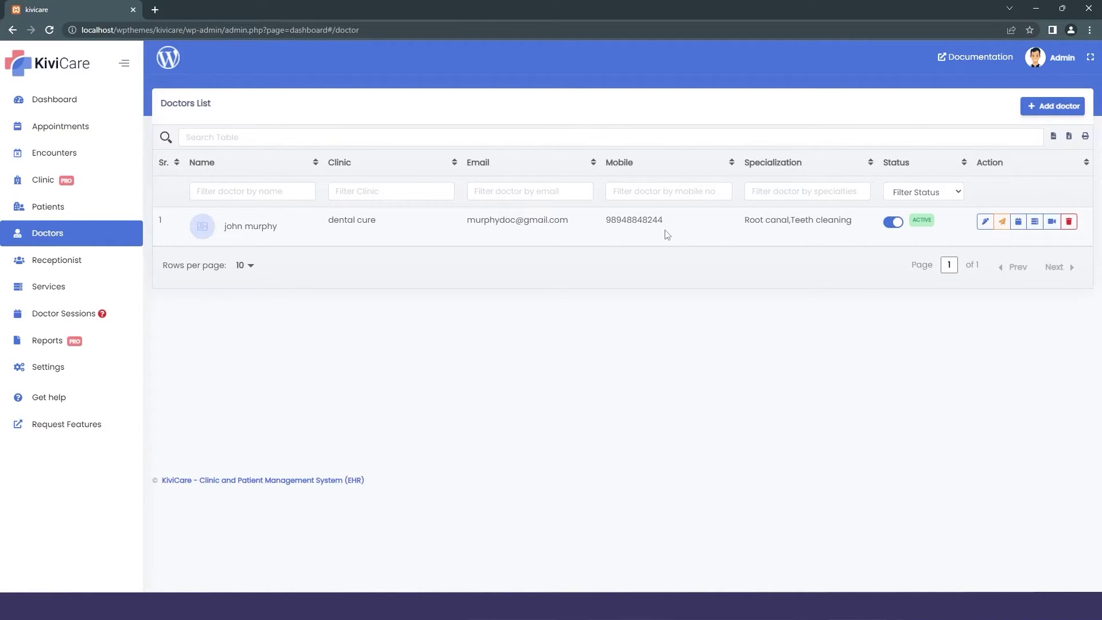
left_click(56, 269)
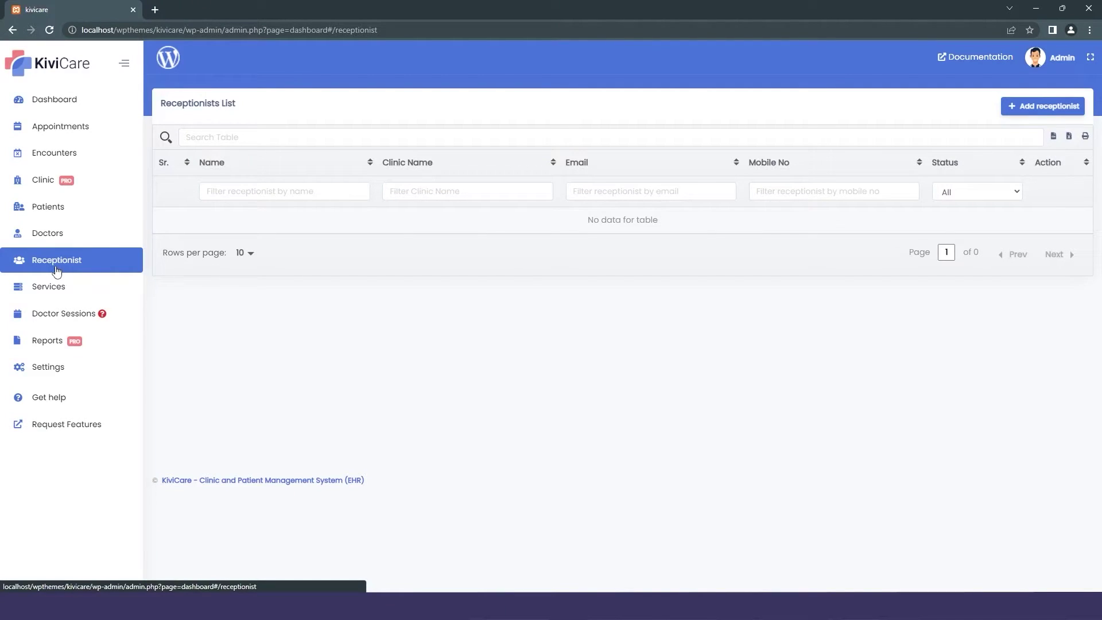
Start a new receptionist with her first and last name, email and contact number.
left_click(1037, 110)
left_click(322, 178)
left_click(520, 183)
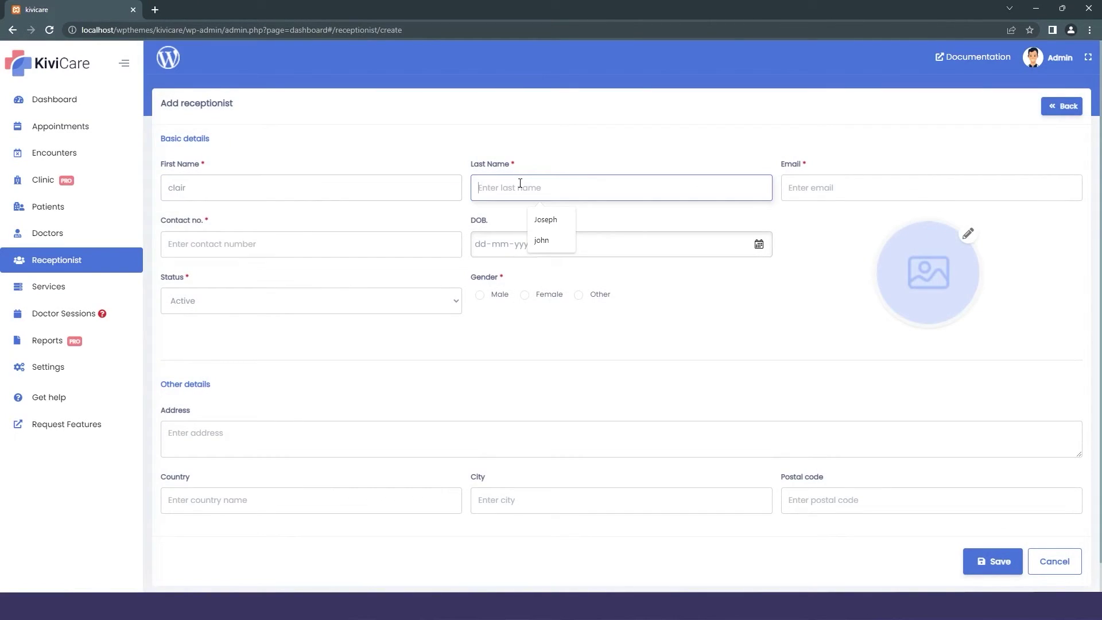
left_click(891, 177)
left_click(332, 241)
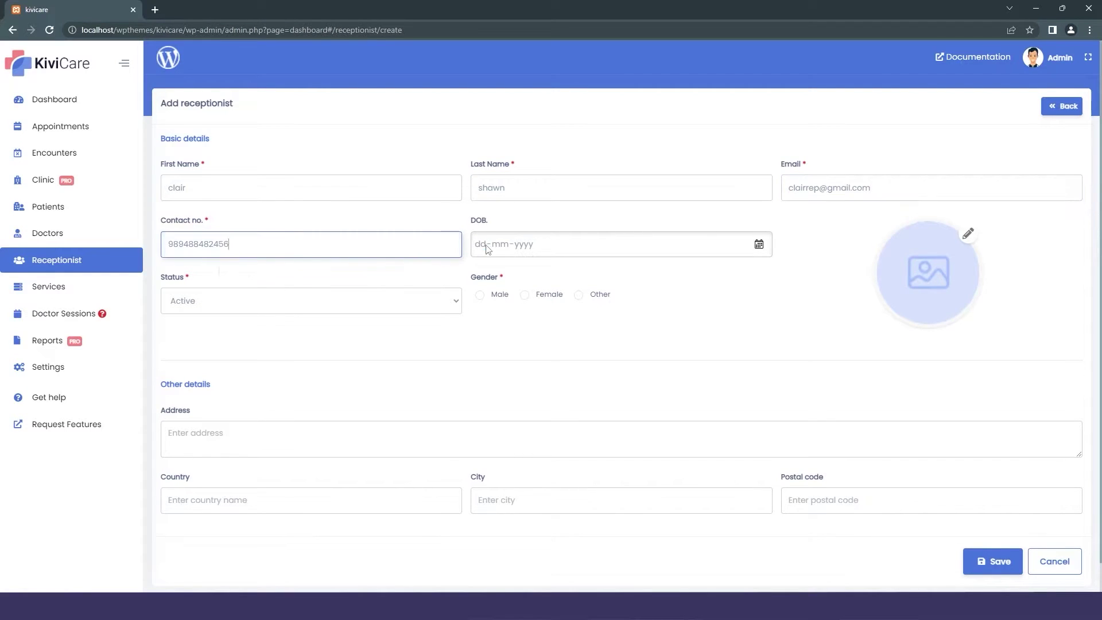
Set her birth date and Female gender, save, and toggle her status off and on.
left_click(487, 248)
left_click(524, 295)
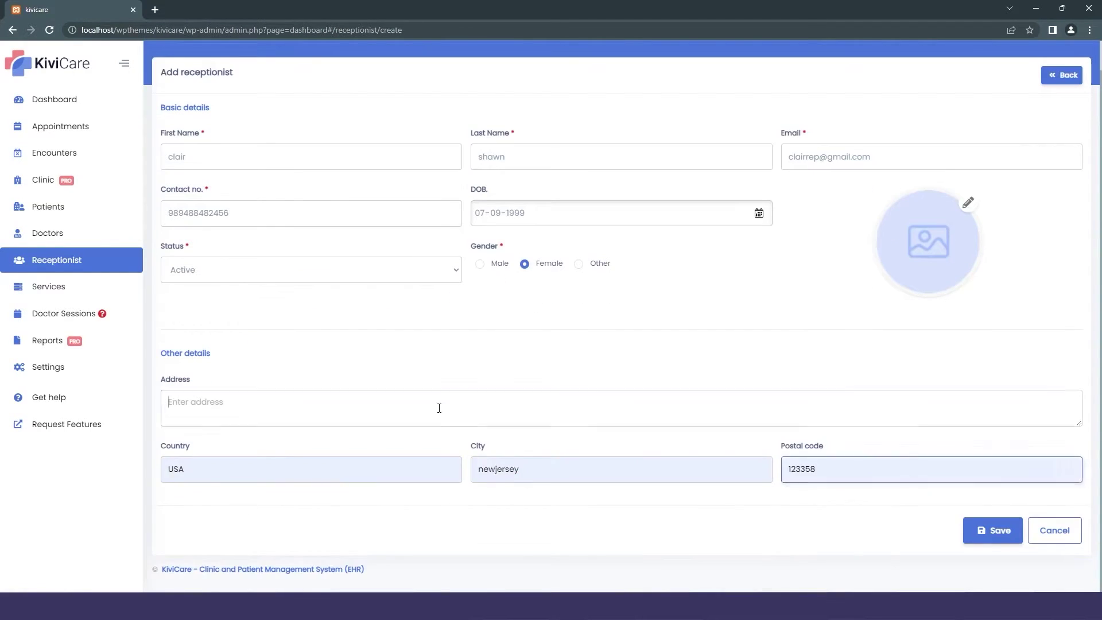
left_click(986, 536)
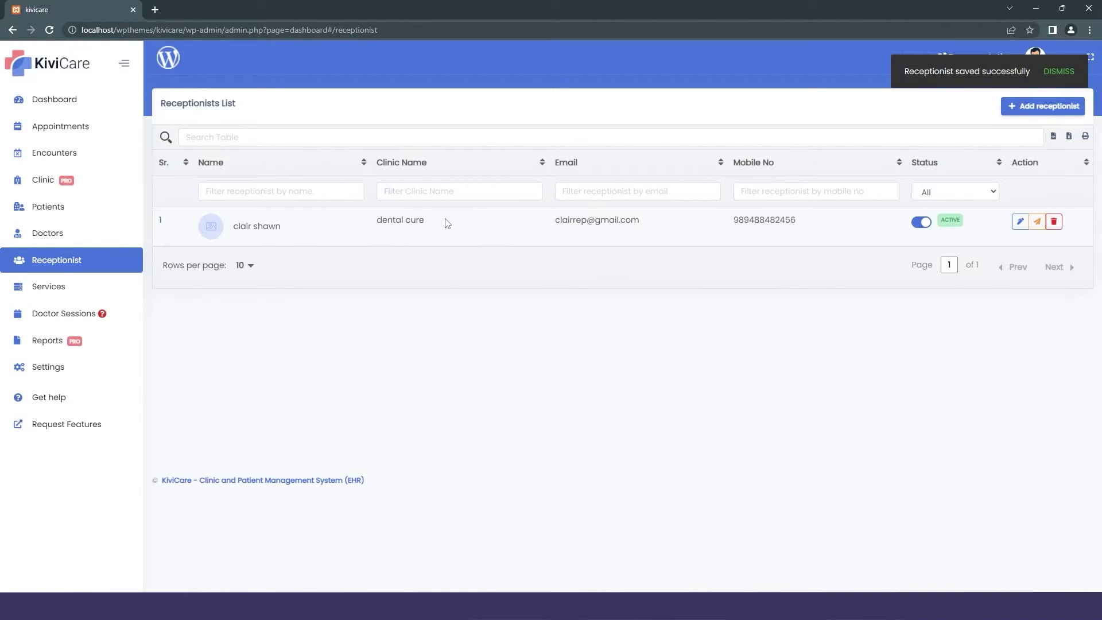
left_click(922, 222)
left_click(921, 222)
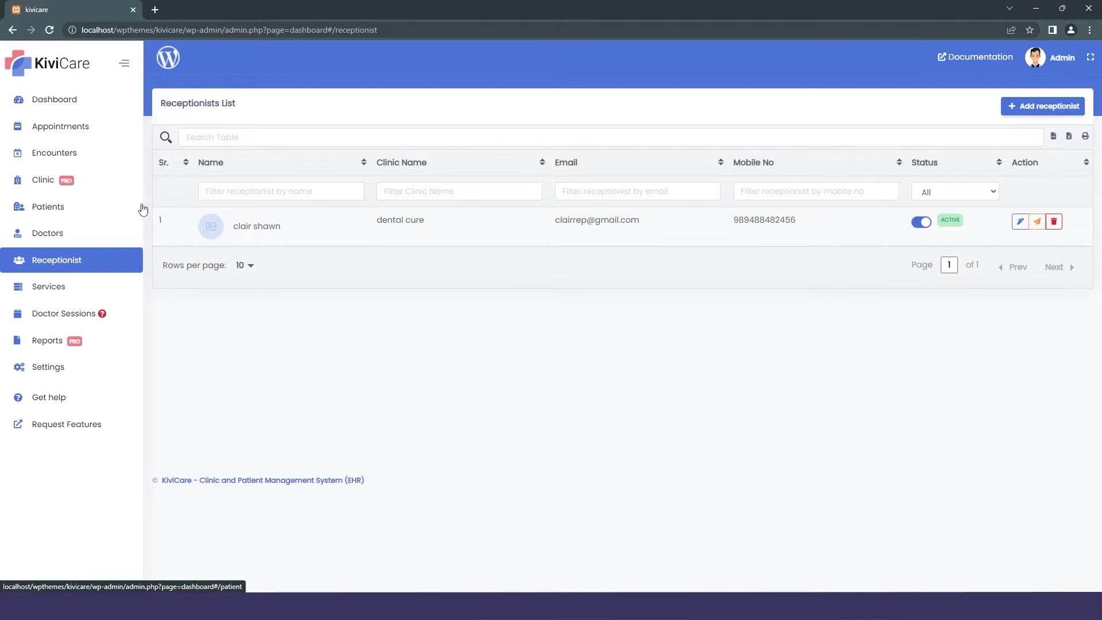
Create a General Dentistry service named Teeth cleaning with charge 100.
left_click(73, 287)
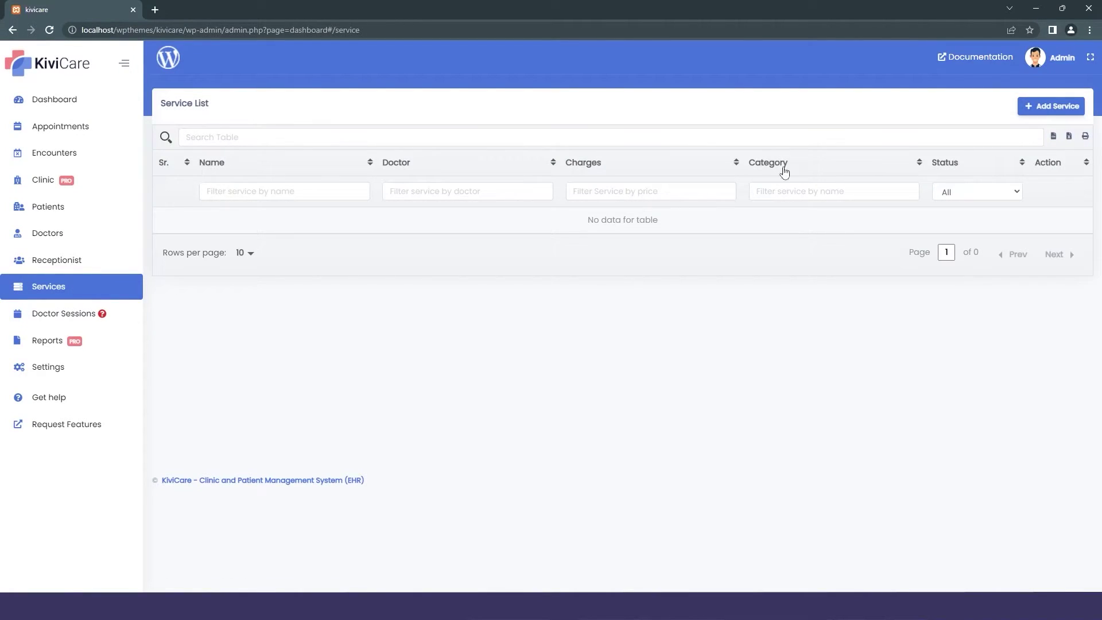
left_click(1051, 105)
left_click(319, 163)
left_click(261, 188)
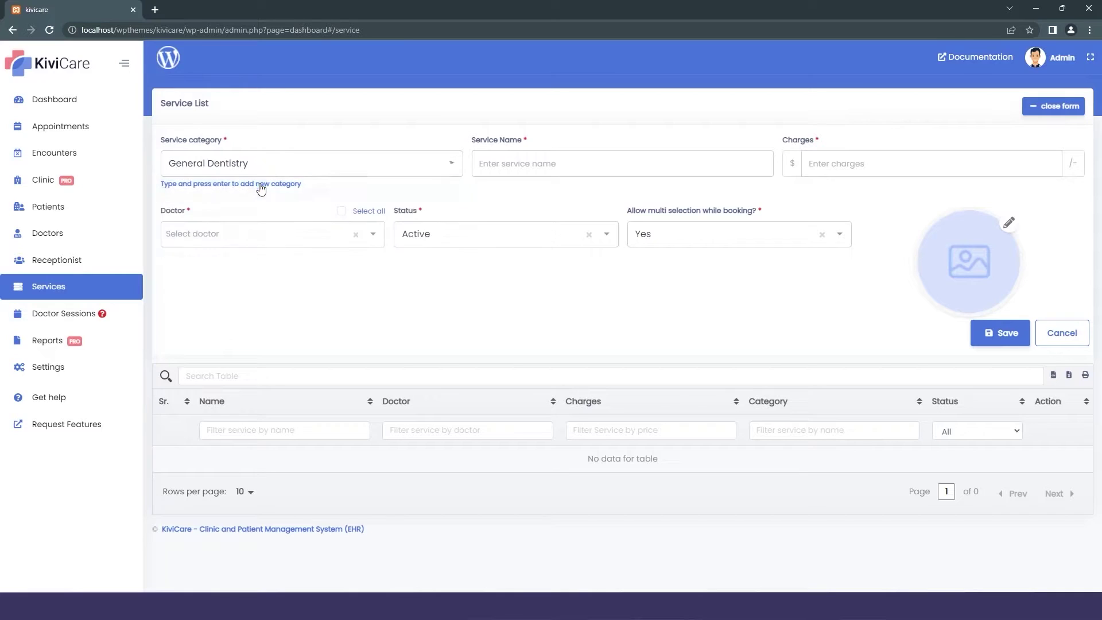
left_click(485, 175)
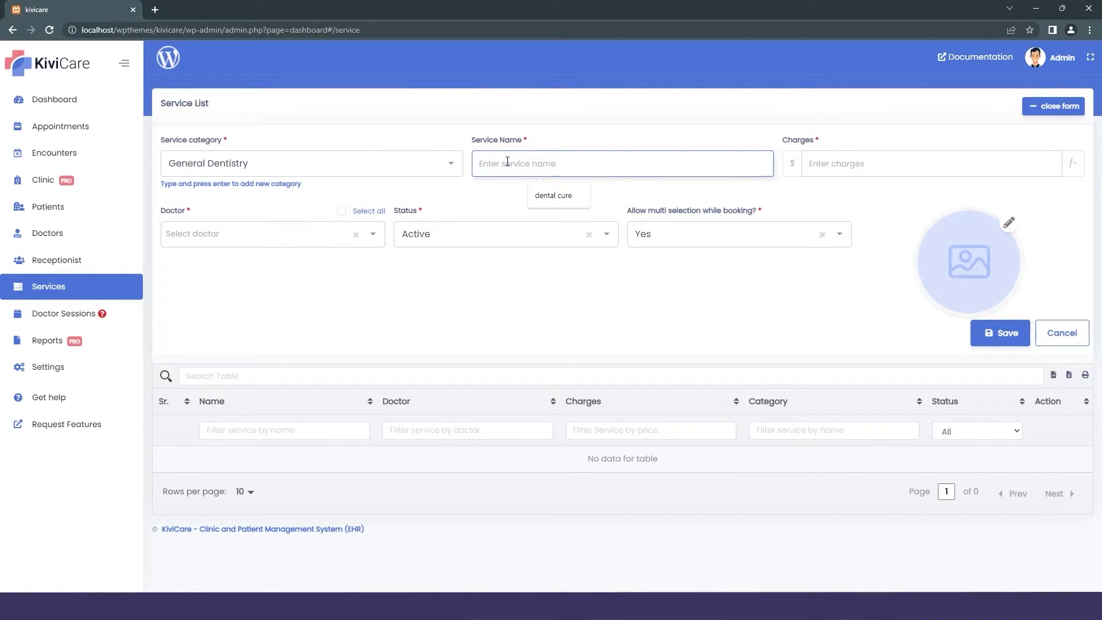
type("Teeth cleaning")
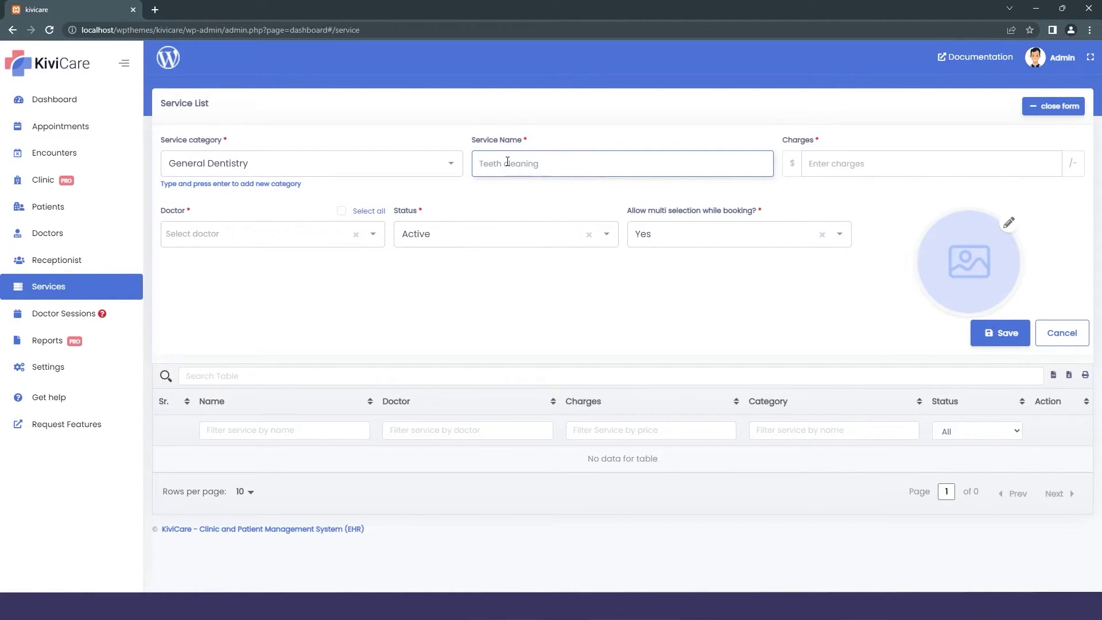
left_click(845, 164)
type("100")
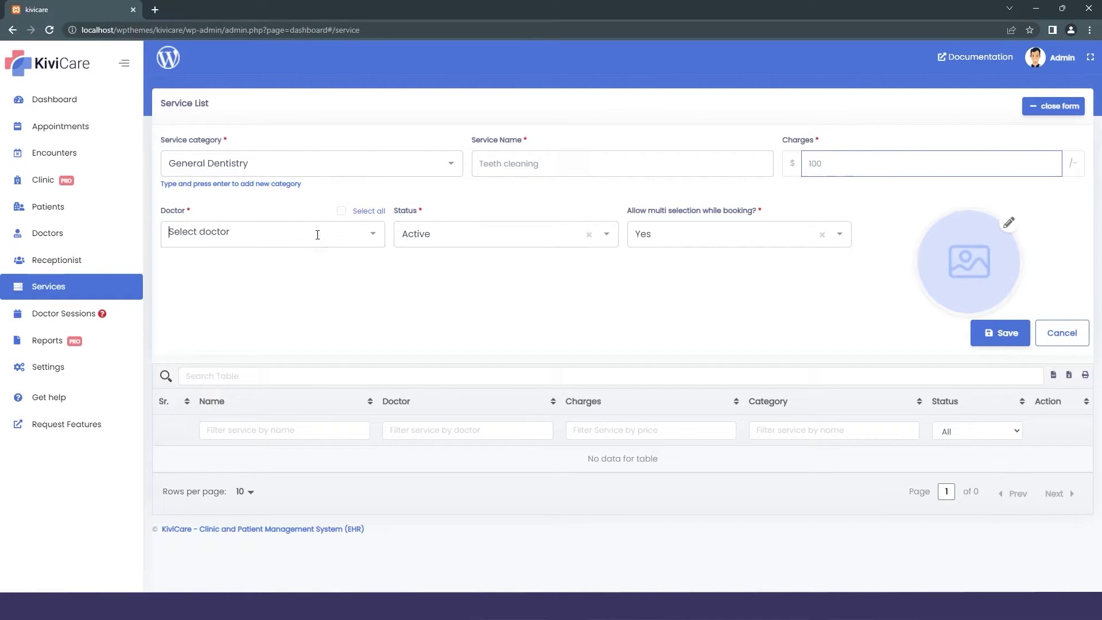
Assign the new doctor, keep status Active, allow multi selection Yes, and save the service.
left_click(317, 234)
left_click(245, 260)
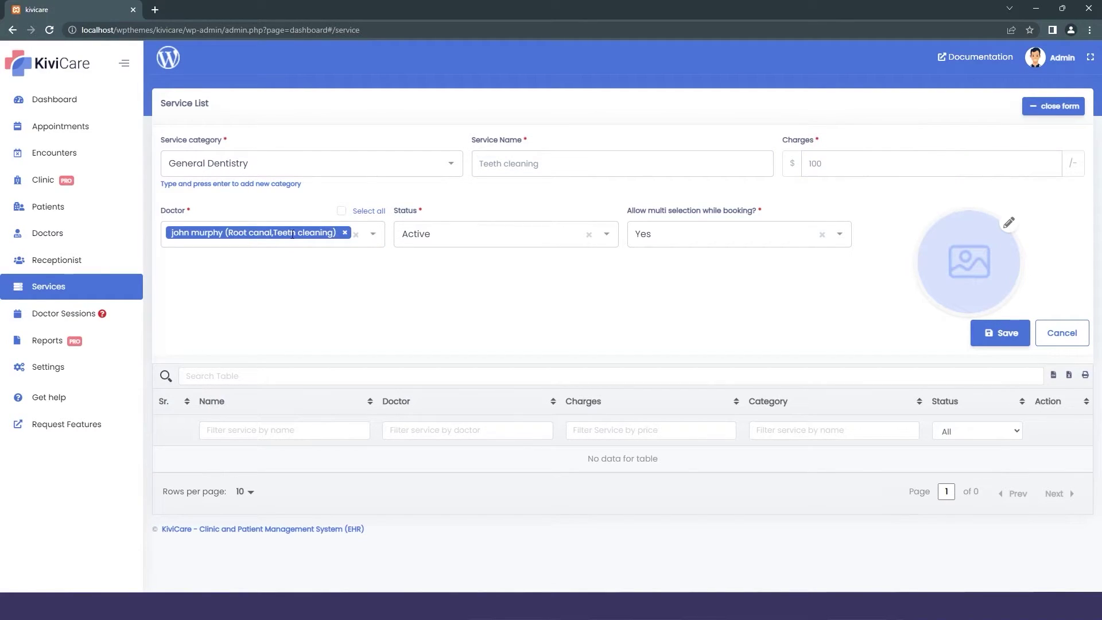
left_click(401, 244)
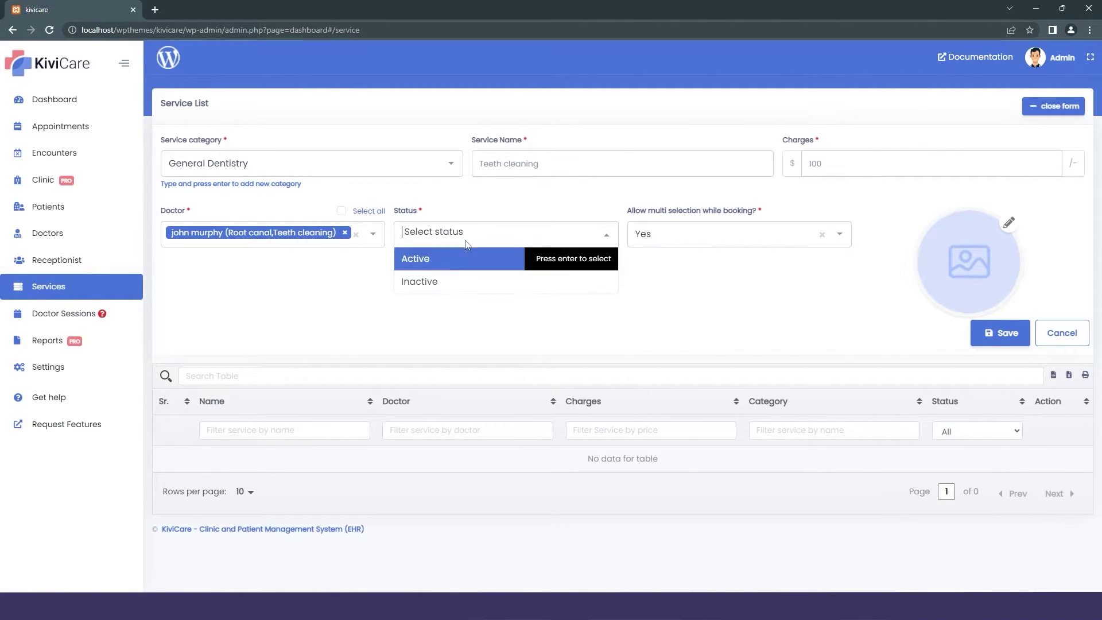
left_click(457, 263)
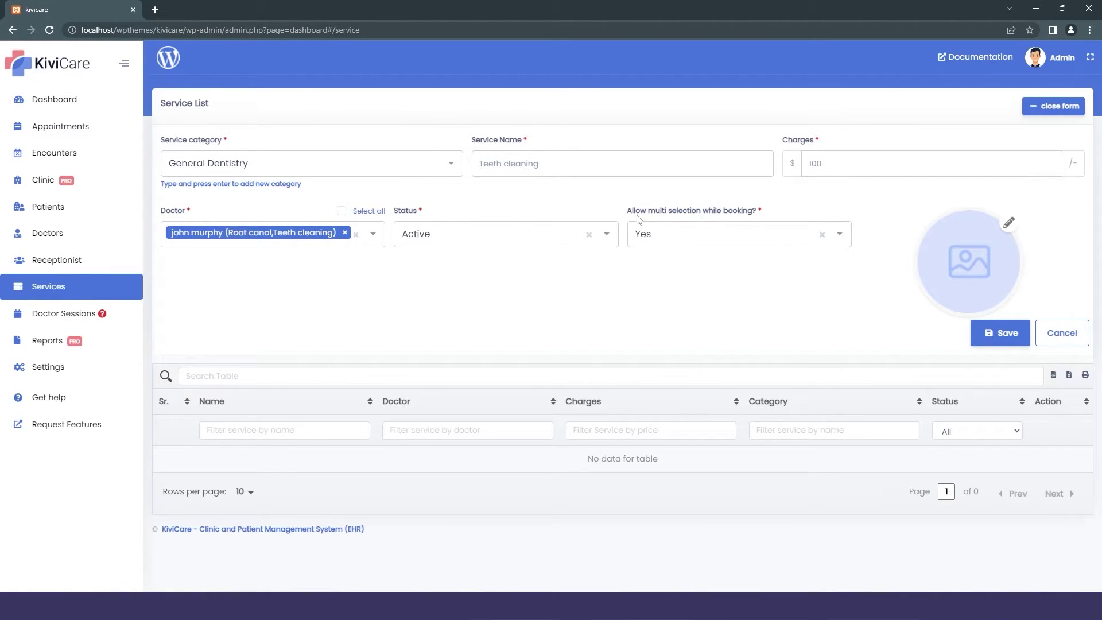
left_click(674, 240)
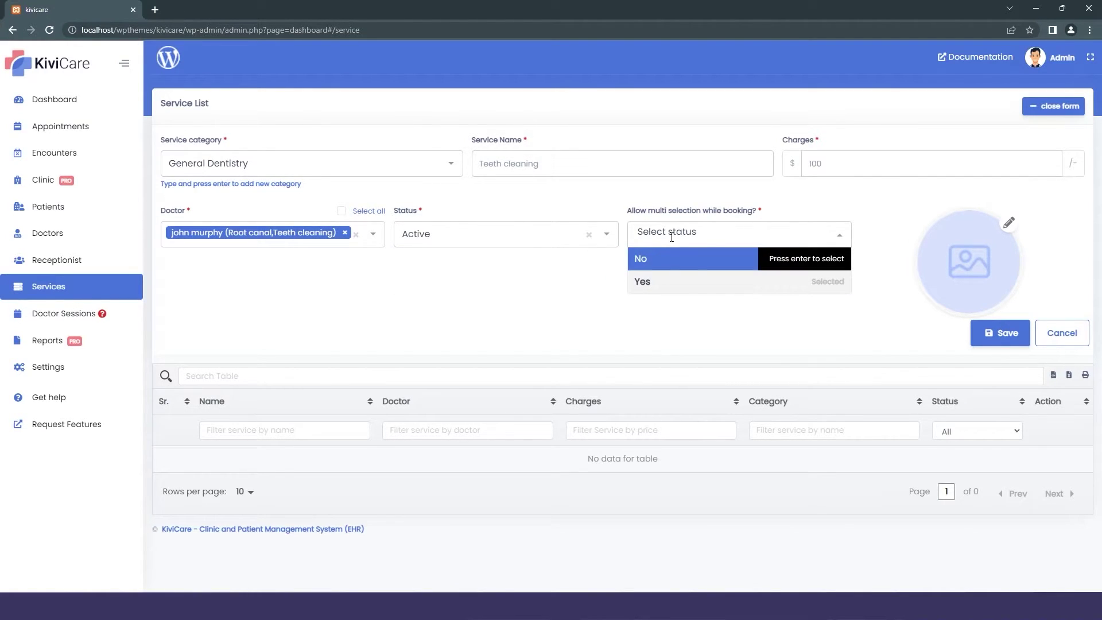
left_click(674, 281)
left_click(699, 245)
left_click(683, 284)
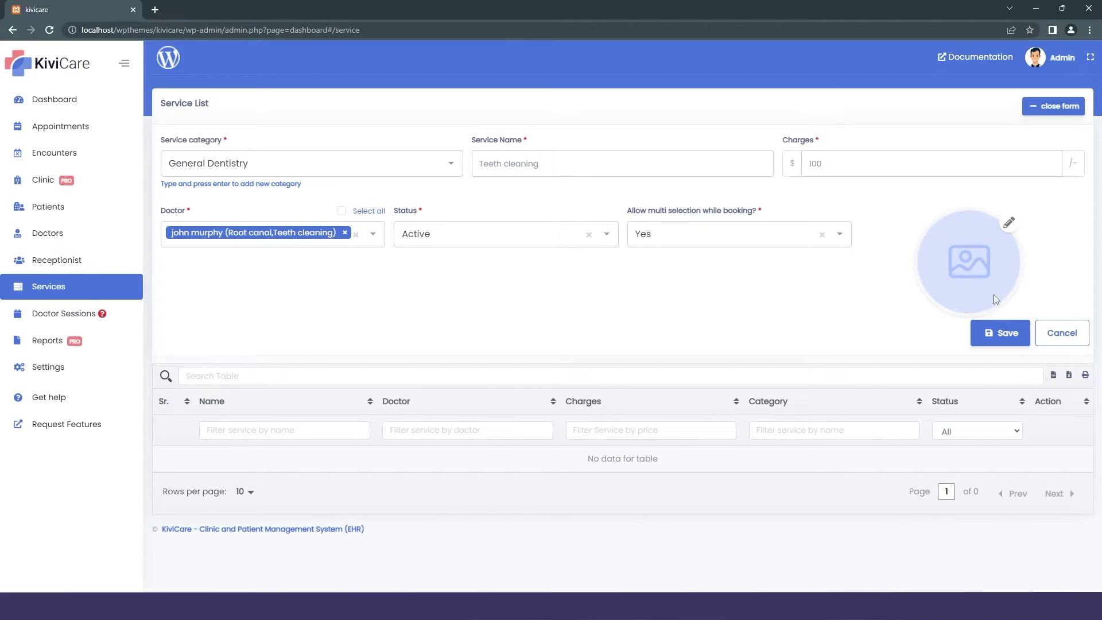
left_click(1003, 344)
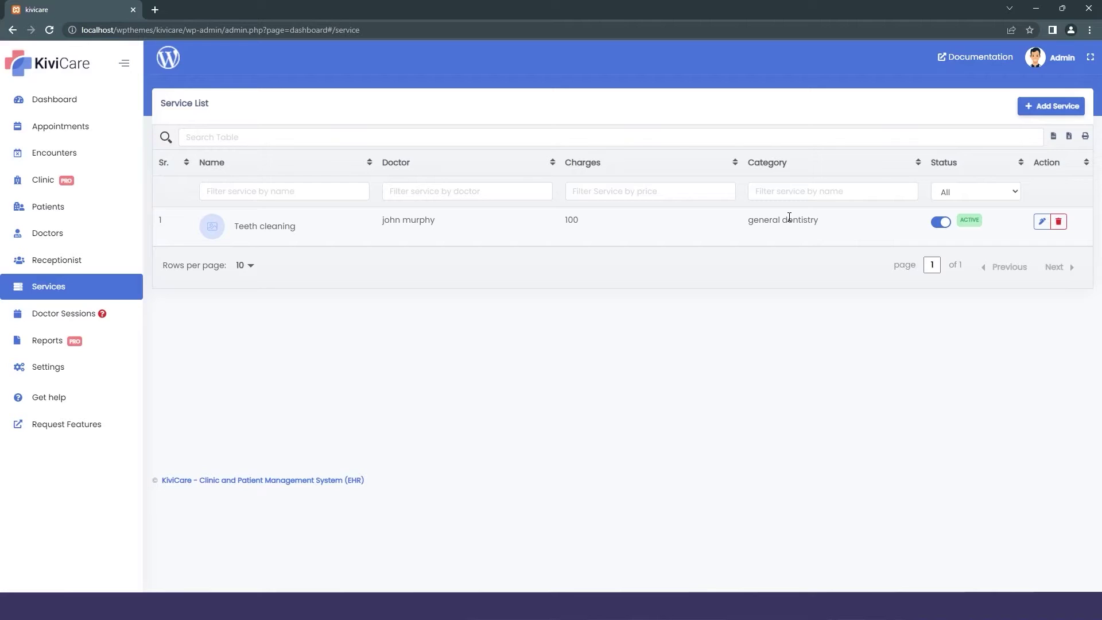
Start a second doctor entry with first name, last name, e-mail, suggested contact number and birth date.
left_click(51, 233)
left_click(1049, 105)
left_click(289, 204)
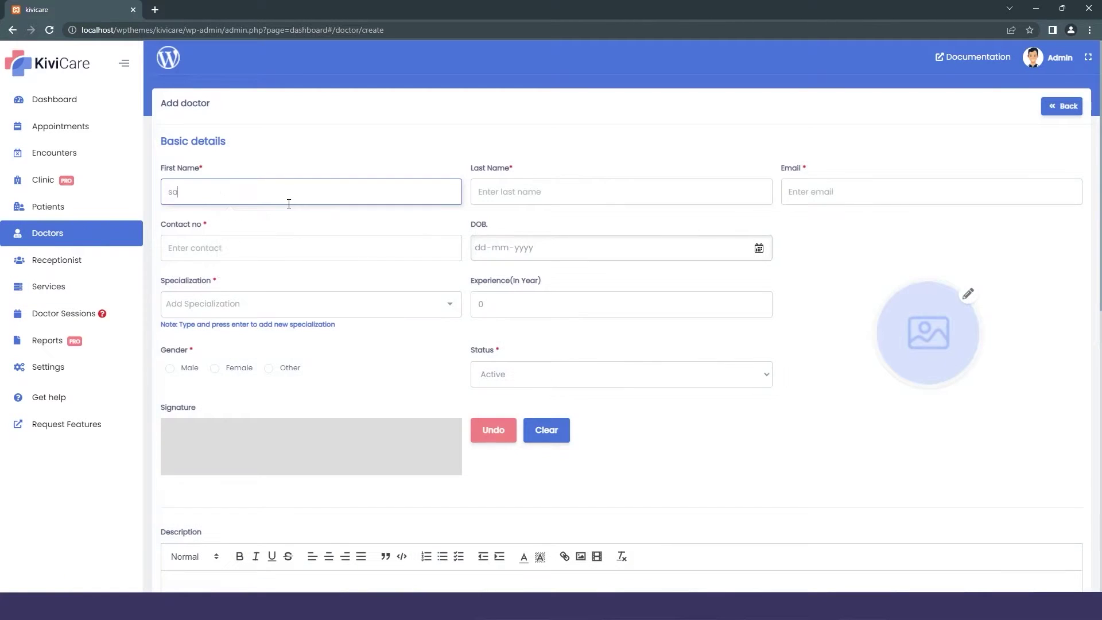
left_click(574, 192)
left_click(934, 195)
left_click(311, 248)
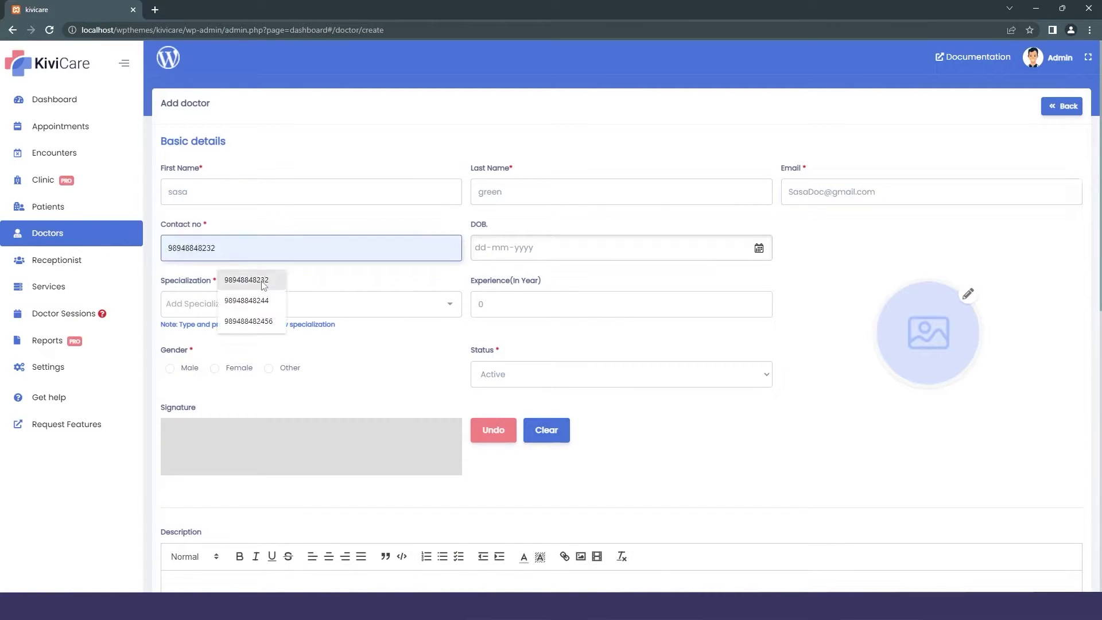
left_click(246, 300)
left_click(574, 247)
type("07101999")
Enter 'dental' as specialization, 3 years of experience, female gender and Active status.
left_click(310, 303)
type("dental")
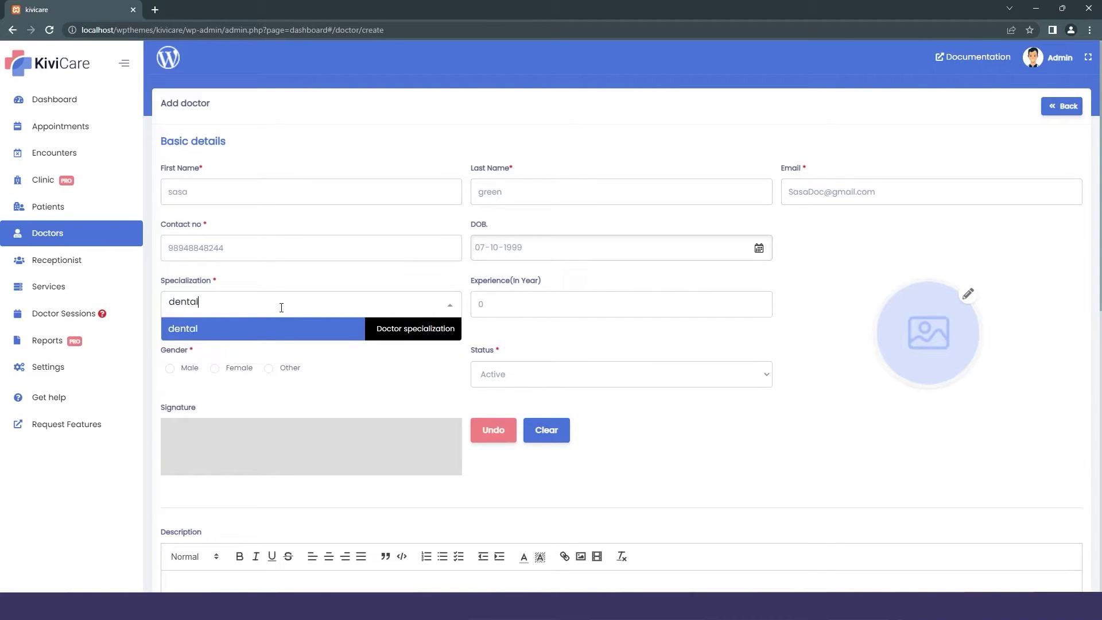
left_click(494, 310)
type("3")
left_click(173, 375)
left_click(528, 379)
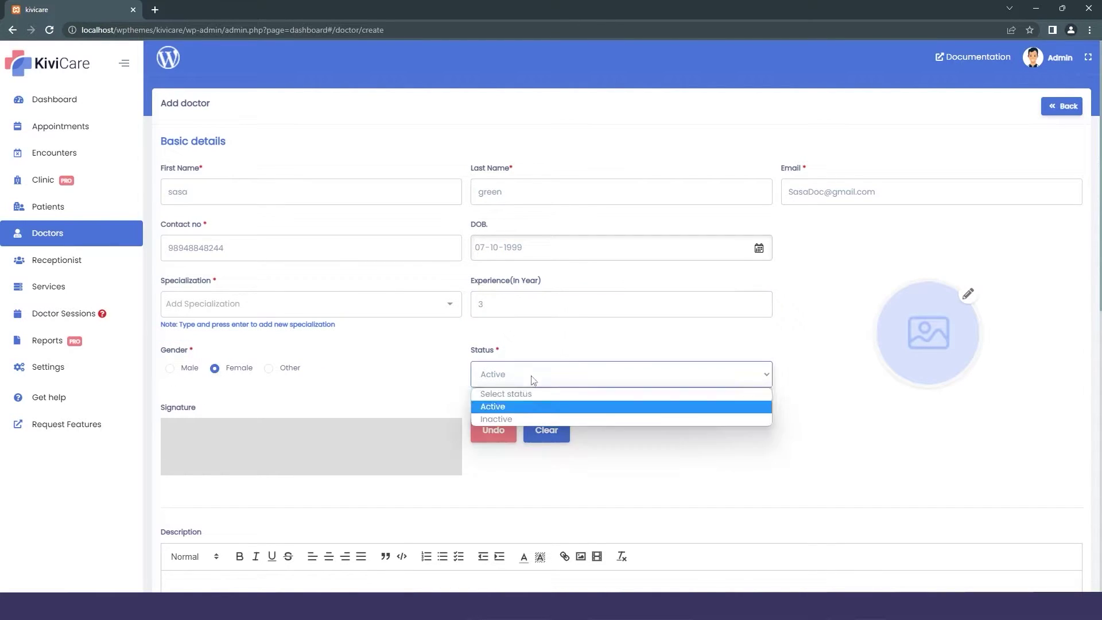
left_click(488, 404)
Draw the doctor's signature, choose USA as the country, and fill in the city and postal code.
mouse_move(241, 459)
left_mouse_down()
mouse_move(321, 427)
mouse_move(344, 442)
left_mouse_up()
scroll(344, 402, "down", 8)
left_click(254, 479)
left_click(231, 508)
left_click(620, 477)
type("Velachery")
left_click(931, 477)
type("600042")
scroll(573, 402, "down", 5)
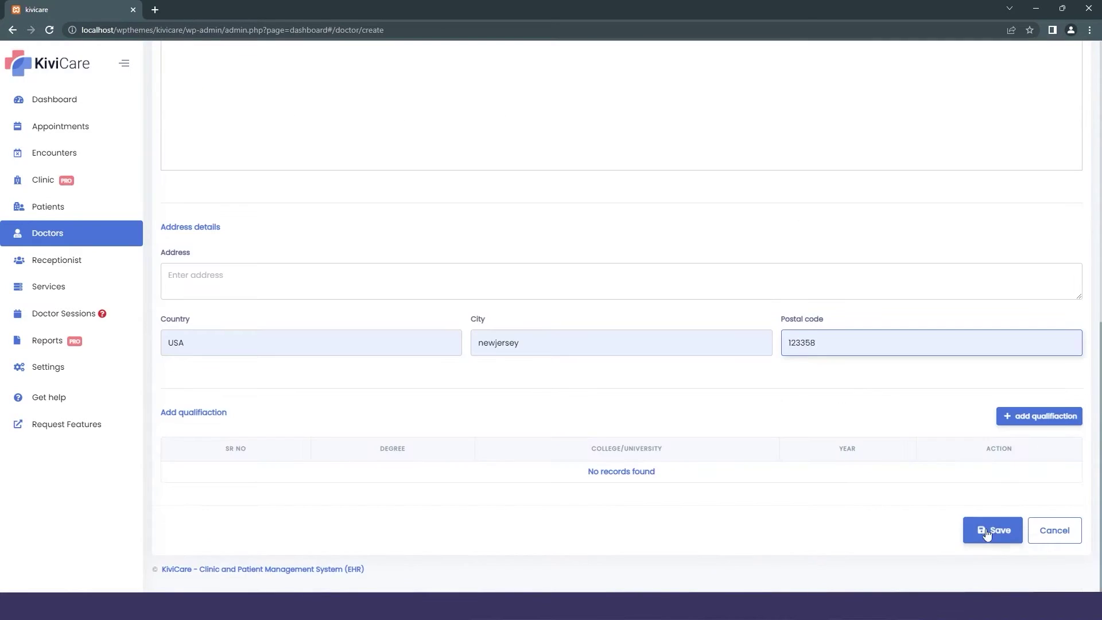
Add dental care as the specialization and save the new doctor.
left_click(992, 528)
type("dental")
key("Return")
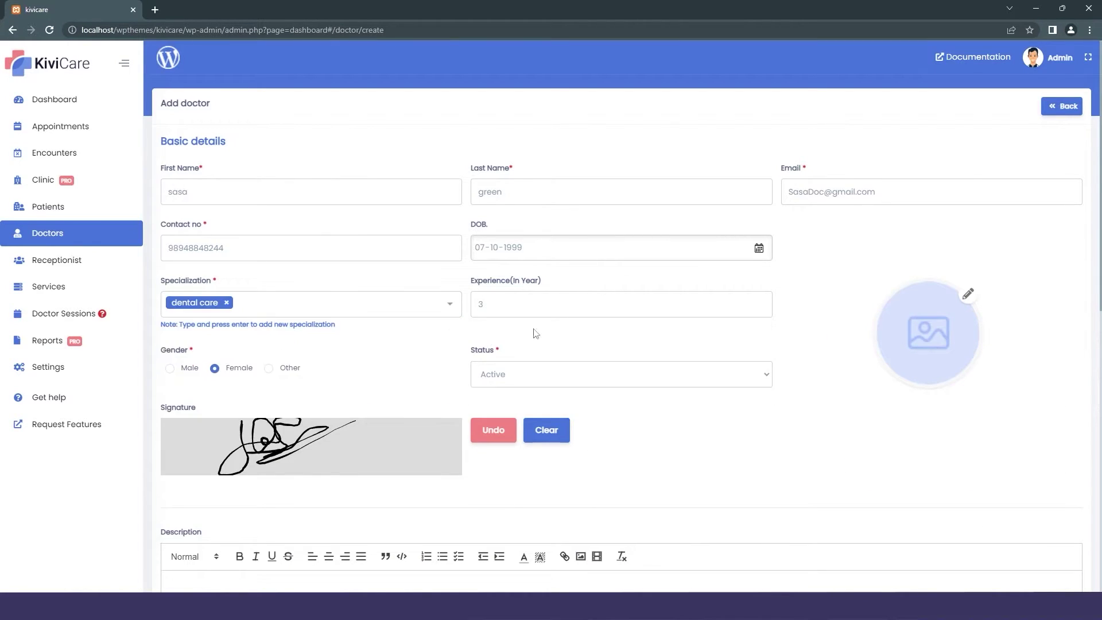
scroll(631, 373, "down", 10)
key("Return")
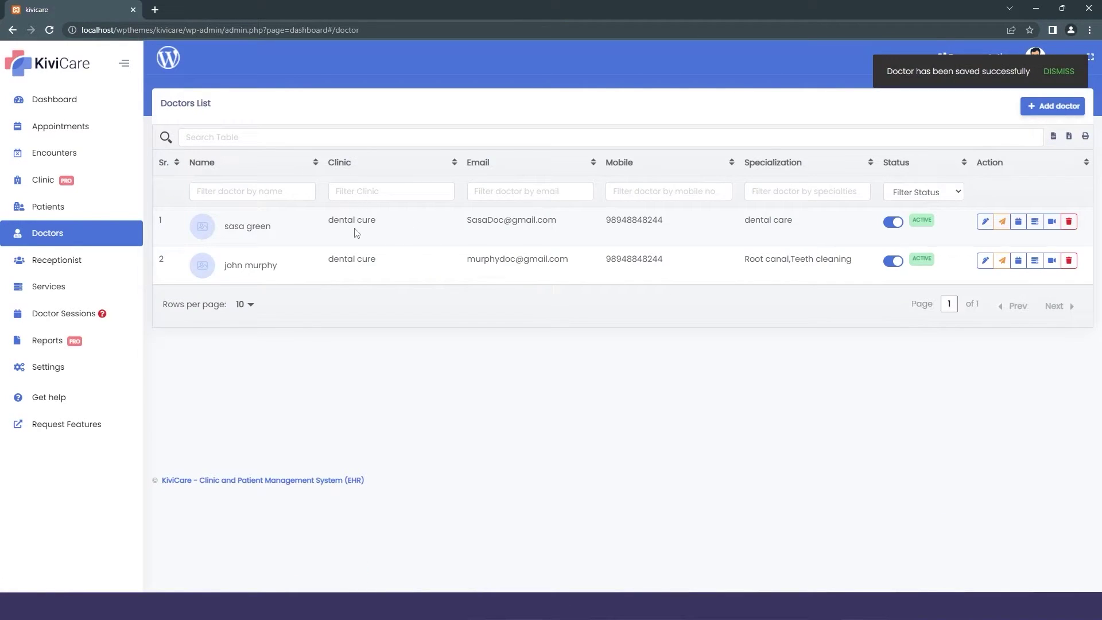
Start a new service in General Dentistry named 'rootcanal' with charges of 60.
left_click(58, 286)
left_click(1052, 105)
left_click(310, 163)
left_click(315, 192)
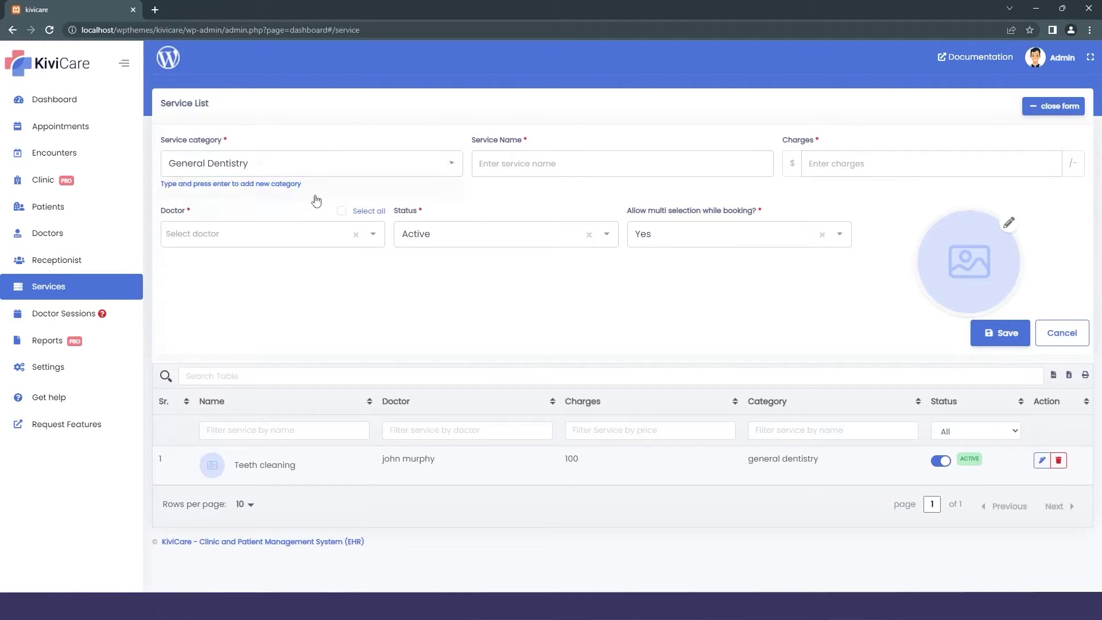
left_click(551, 165)
type("rootcanal")
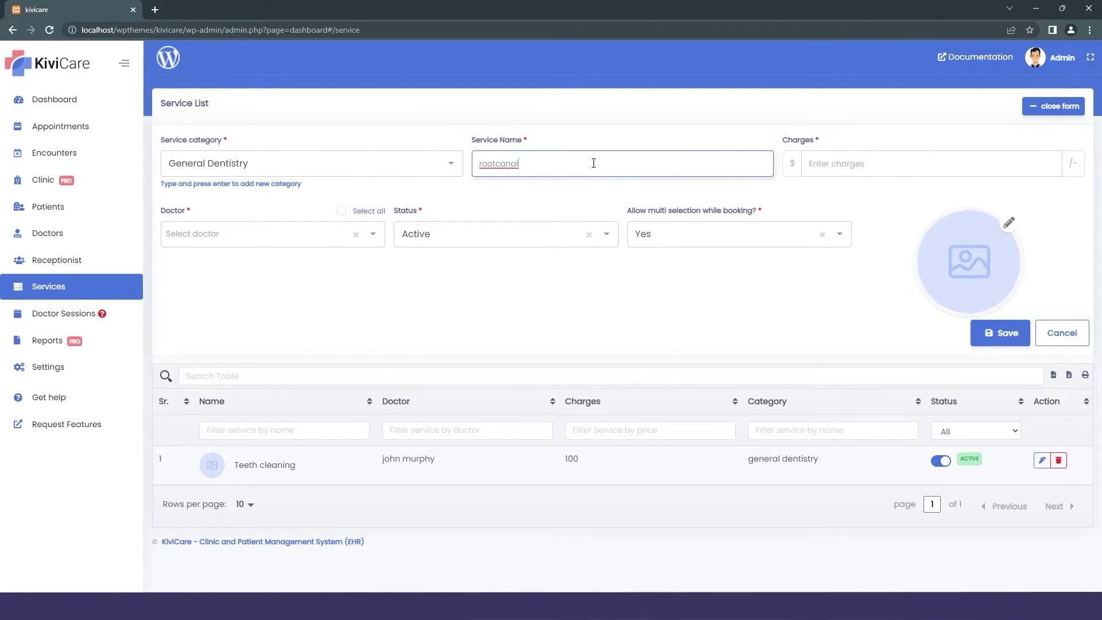
left_click(850, 163)
type("60")
Assign all doctors, keep status Active, allow multi-selection booking, and save the service.
left_click(370, 233)
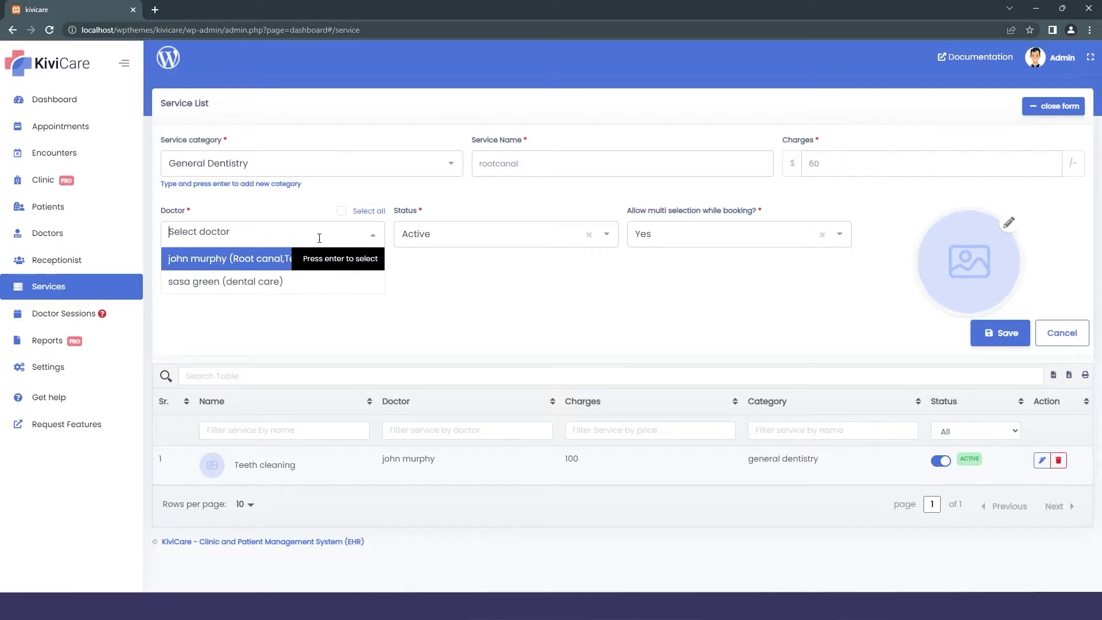
left_click(341, 210)
left_click(452, 241)
left_click(452, 258)
left_click(517, 235)
left_click(517, 258)
left_click(679, 235)
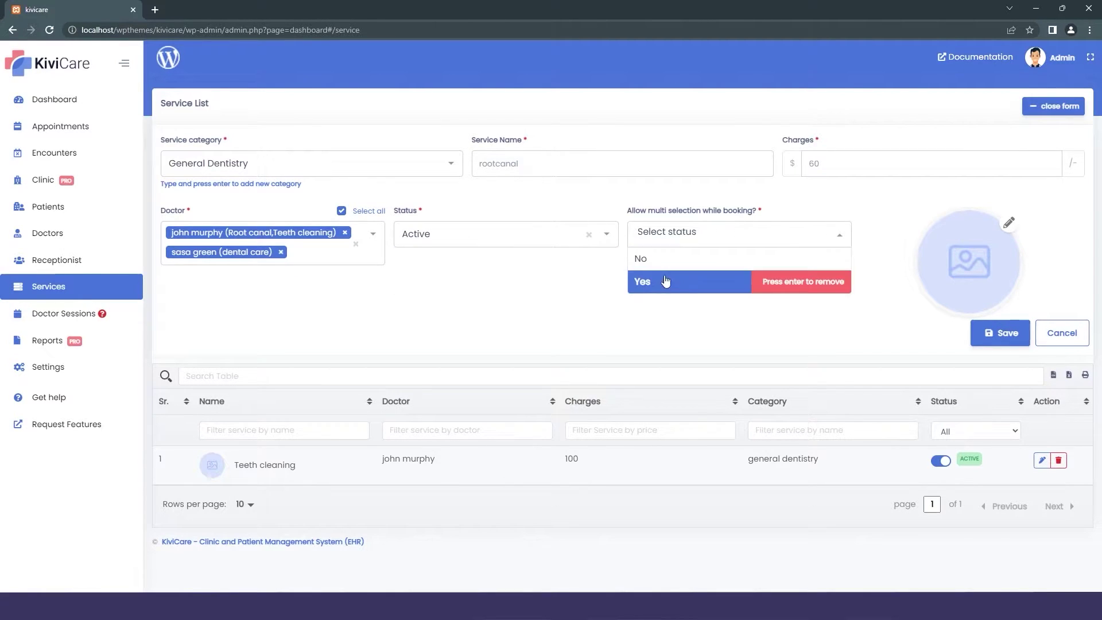
left_click(658, 282)
left_click(658, 281)
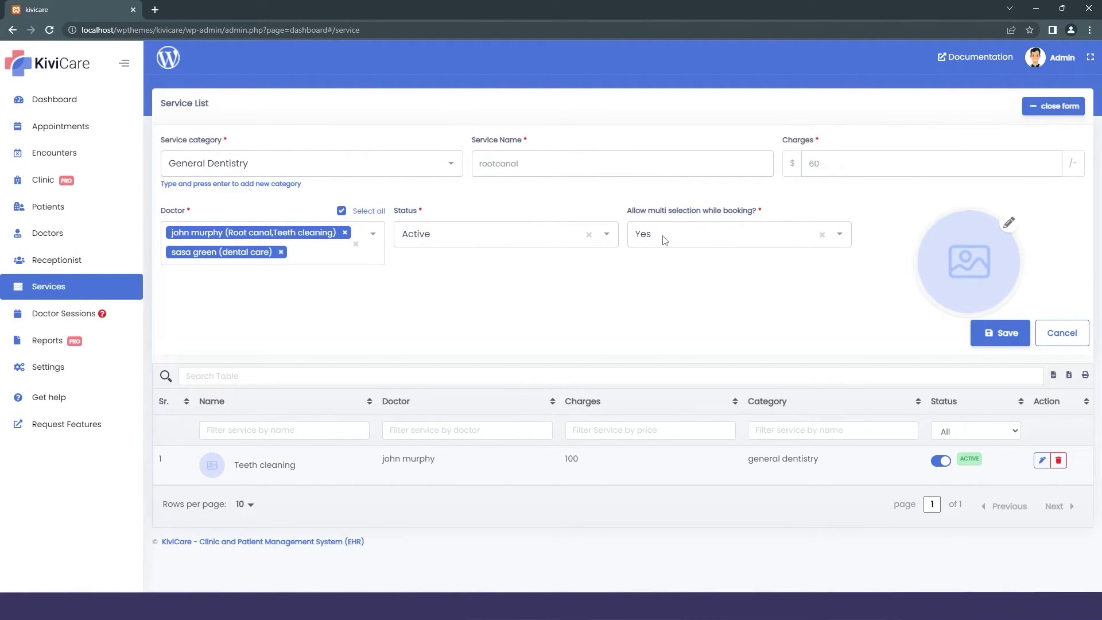
left_click(986, 338)
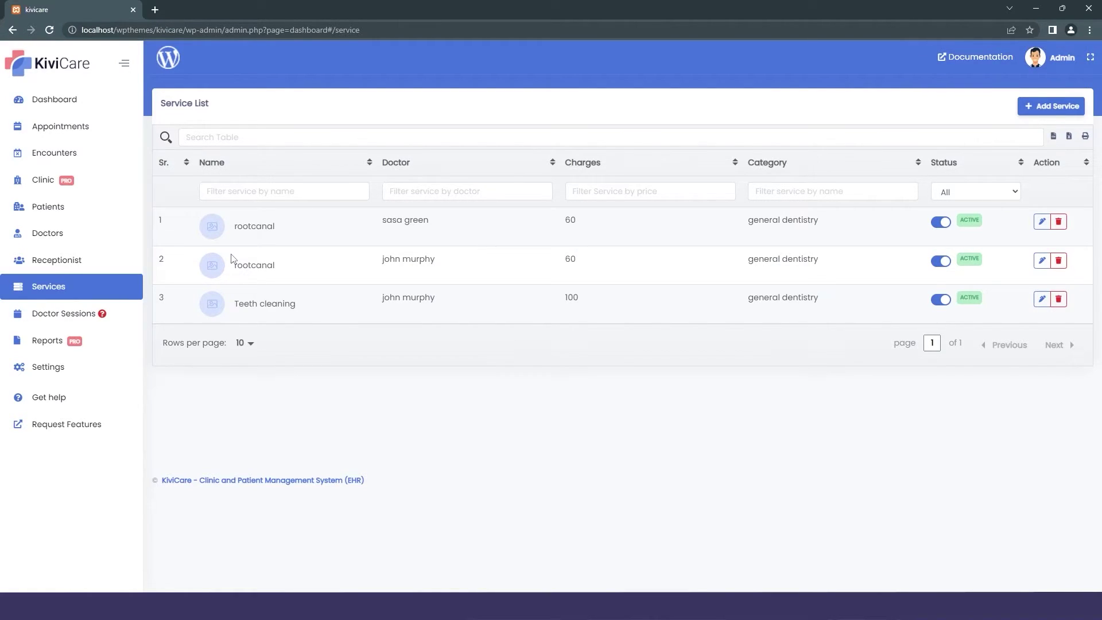
Begin a new doctor session for the root canal doctor with 10-minute time slots.
left_click(88, 316)
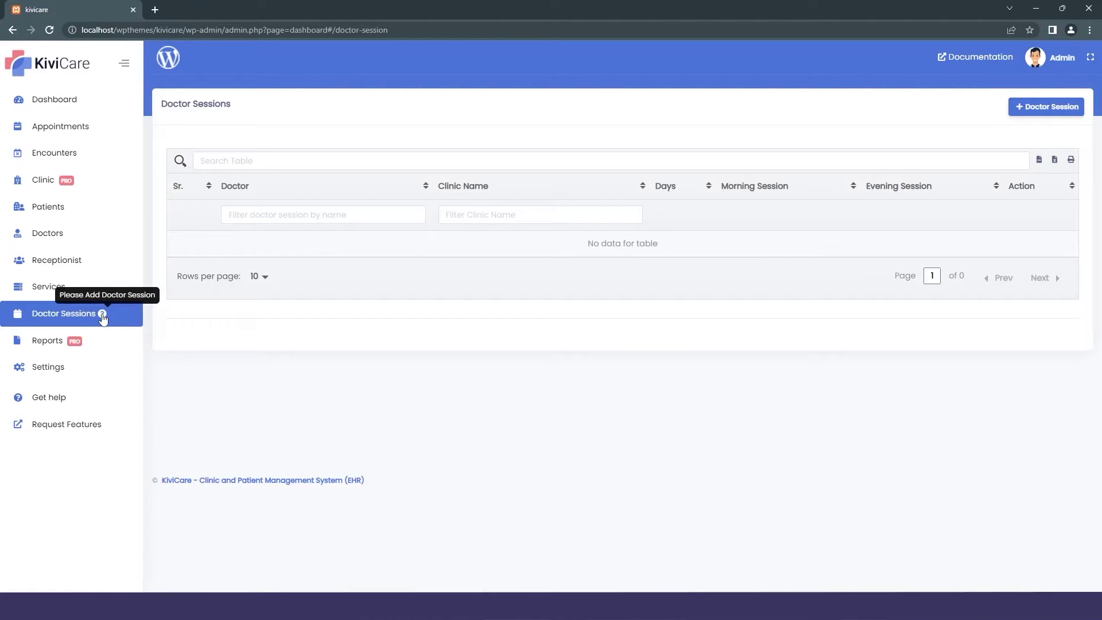
left_click(1032, 107)
left_click(430, 175)
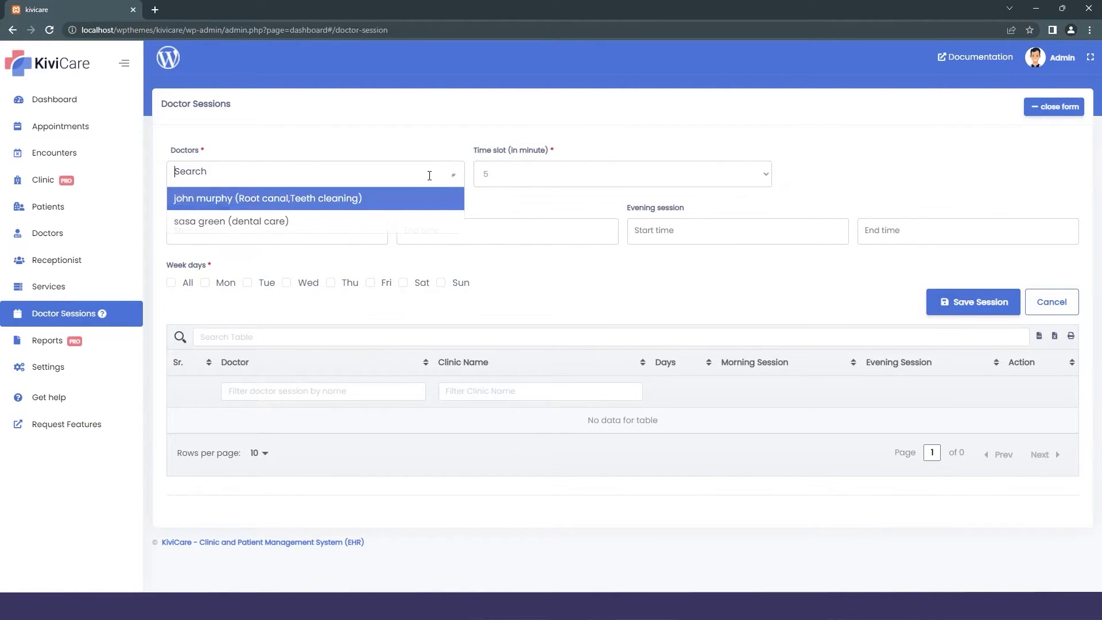
left_click(368, 205)
double_click(509, 178)
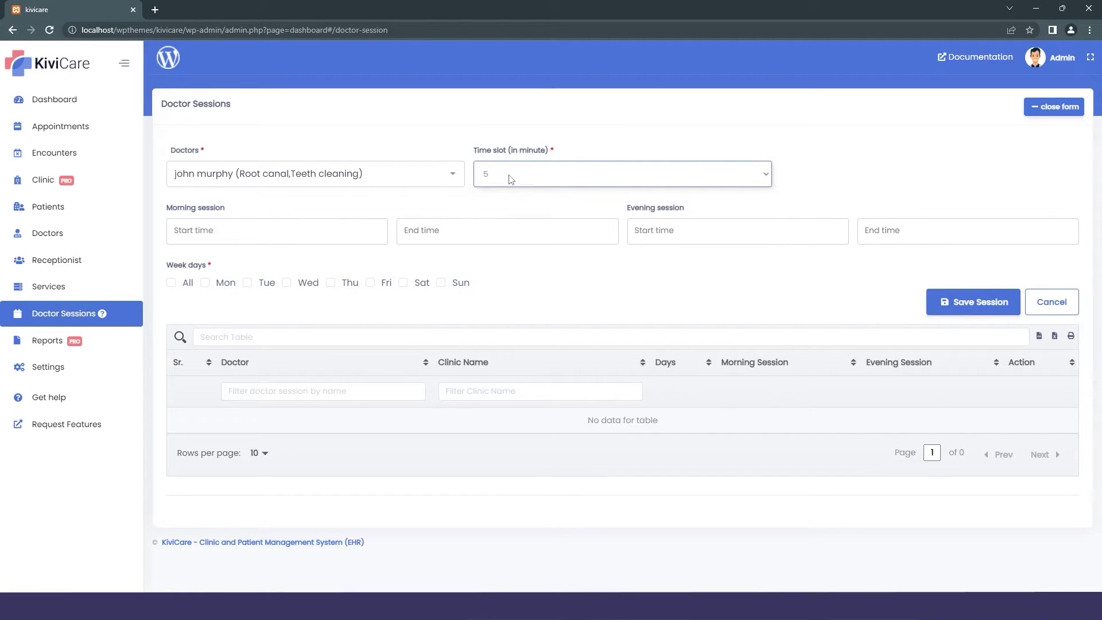
left_click(505, 177)
left_click(499, 205)
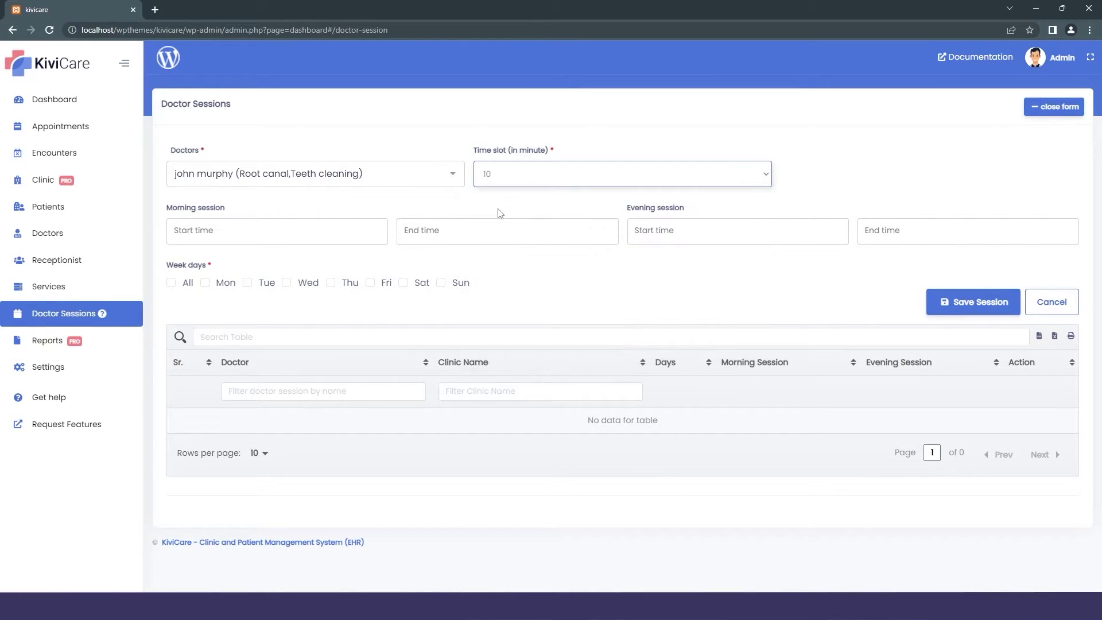
Set the morning session from 08:00 to 12:00.
left_click(293, 235)
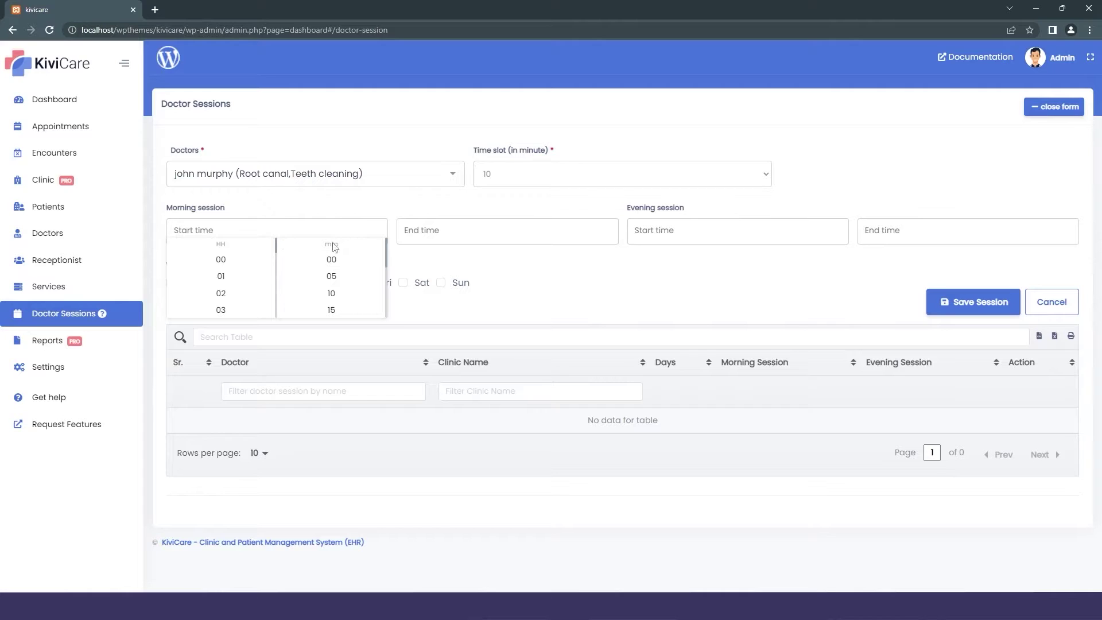
left_click(241, 267)
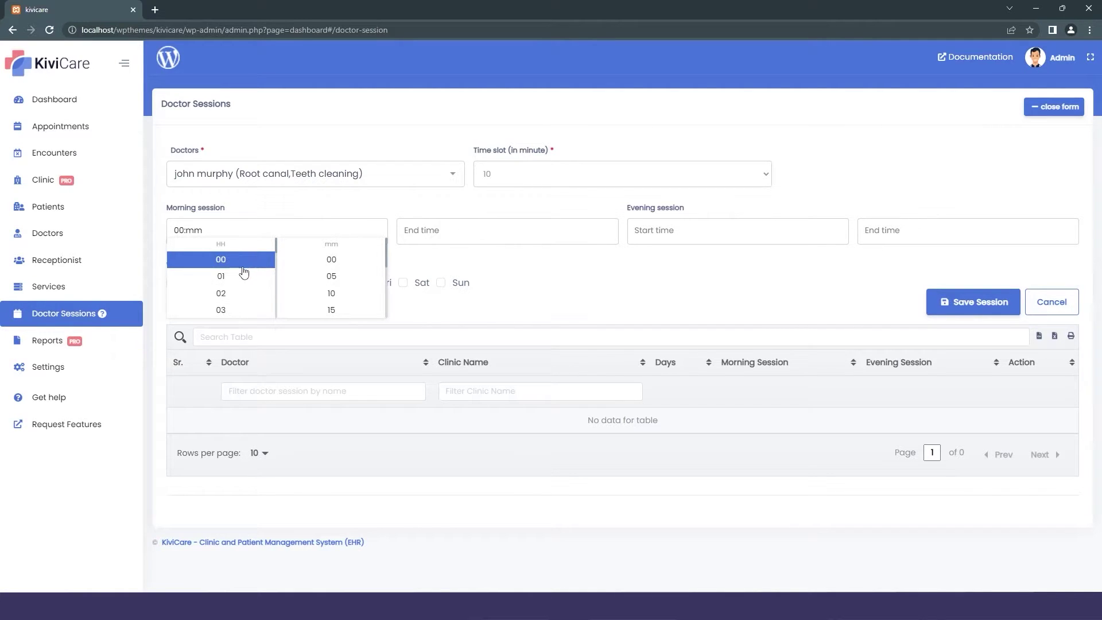
left_click(242, 276)
scroll(245, 290, "down", 1)
scroll(246, 292, "down", 3)
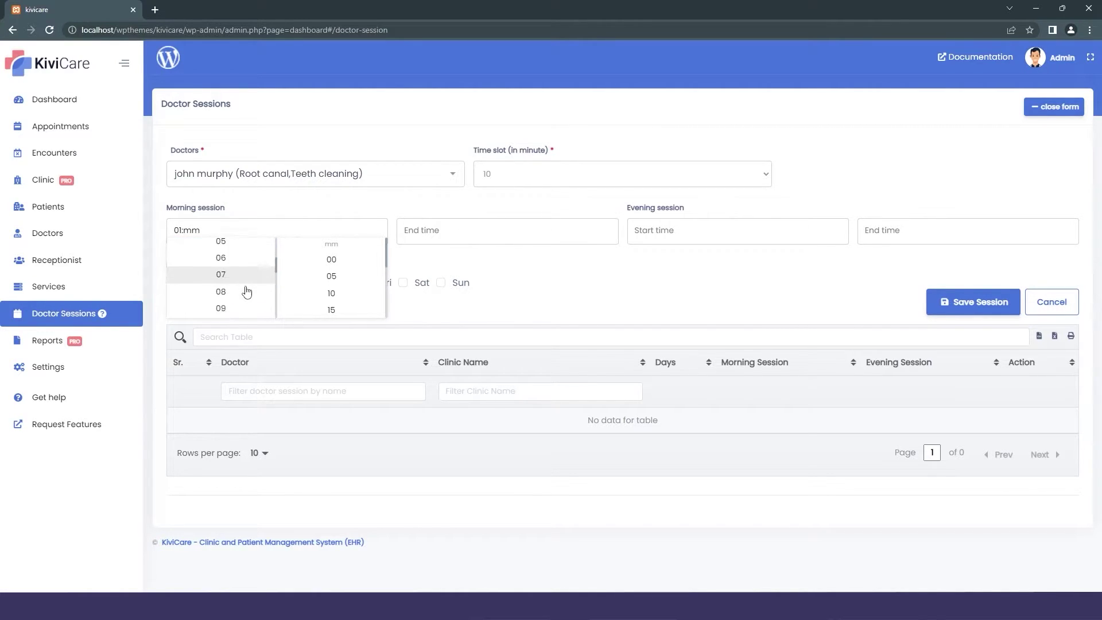
left_click(237, 275)
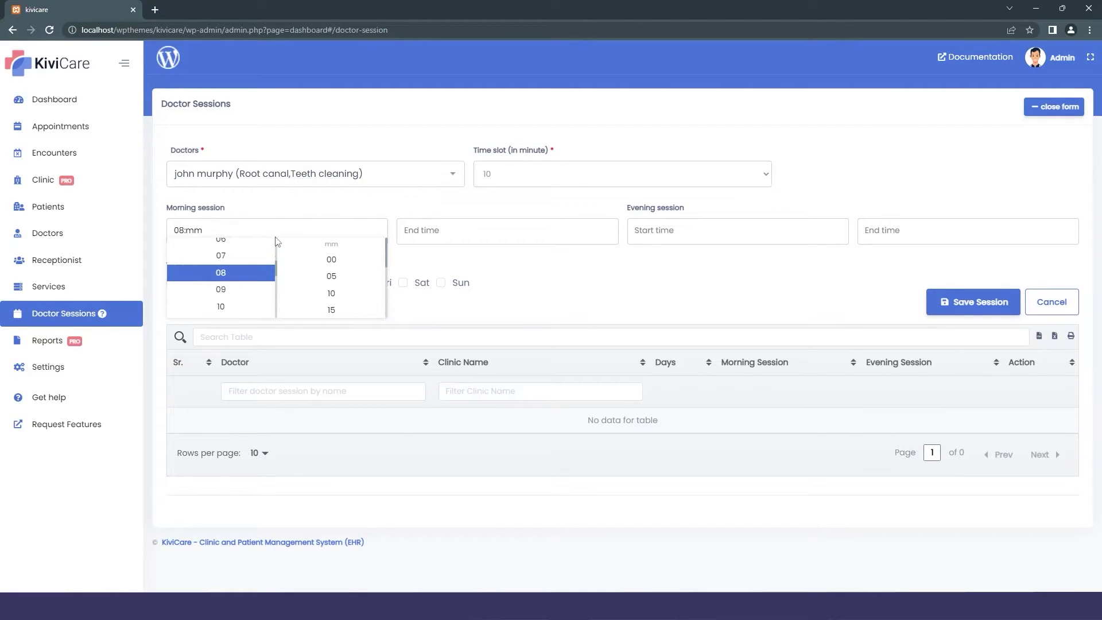
left_click(340, 264)
left_click(464, 235)
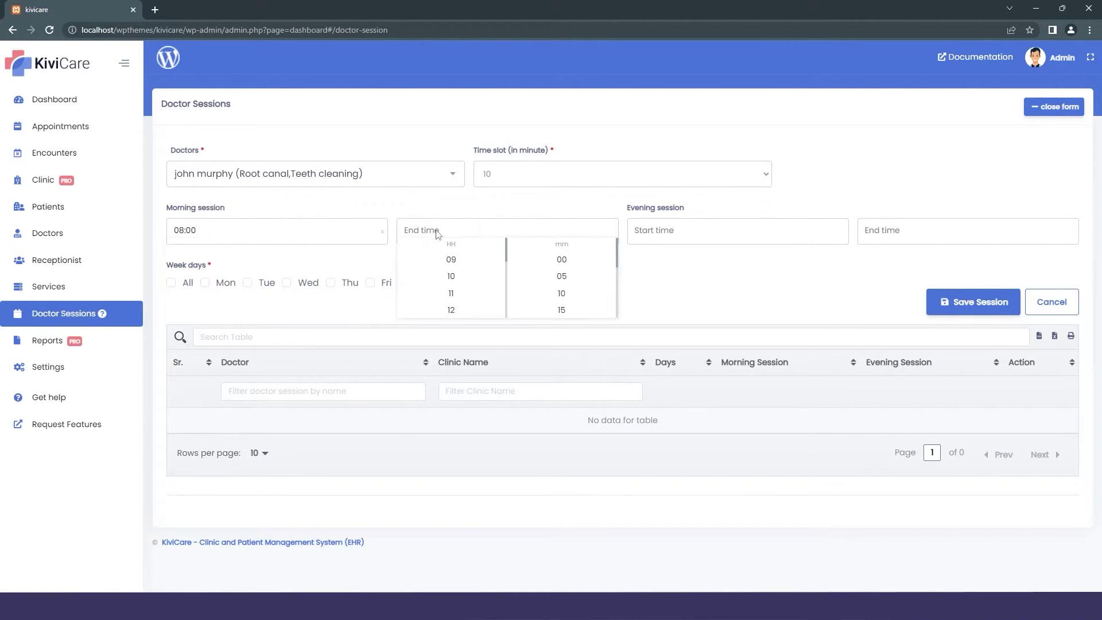
left_click(478, 291)
left_click(562, 260)
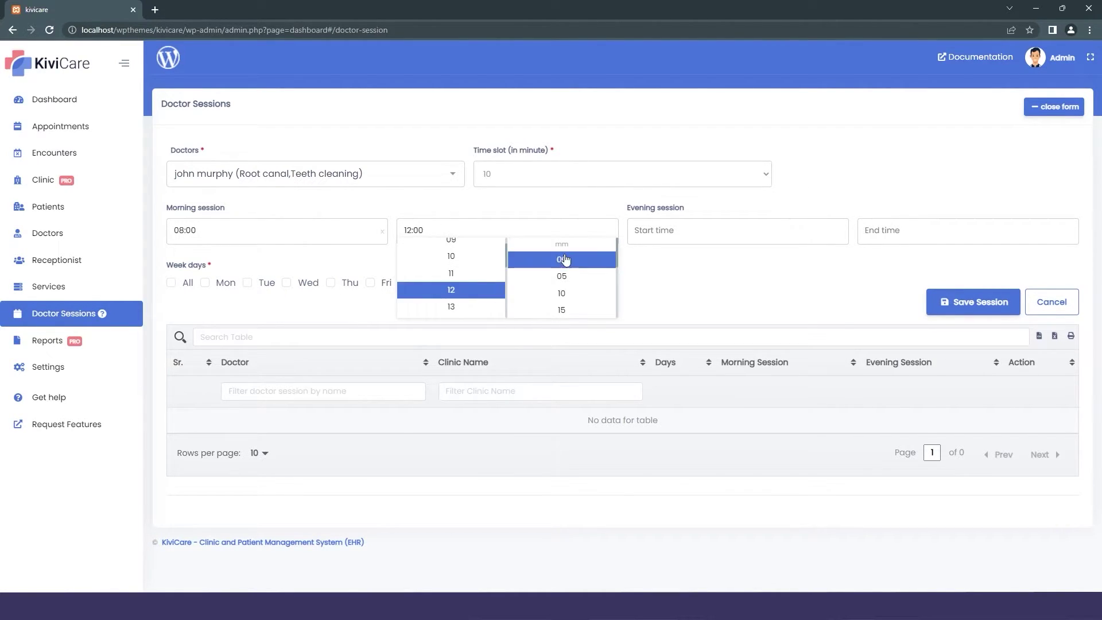
Set the evening session from 15:00 to 20:00.
left_click(663, 232)
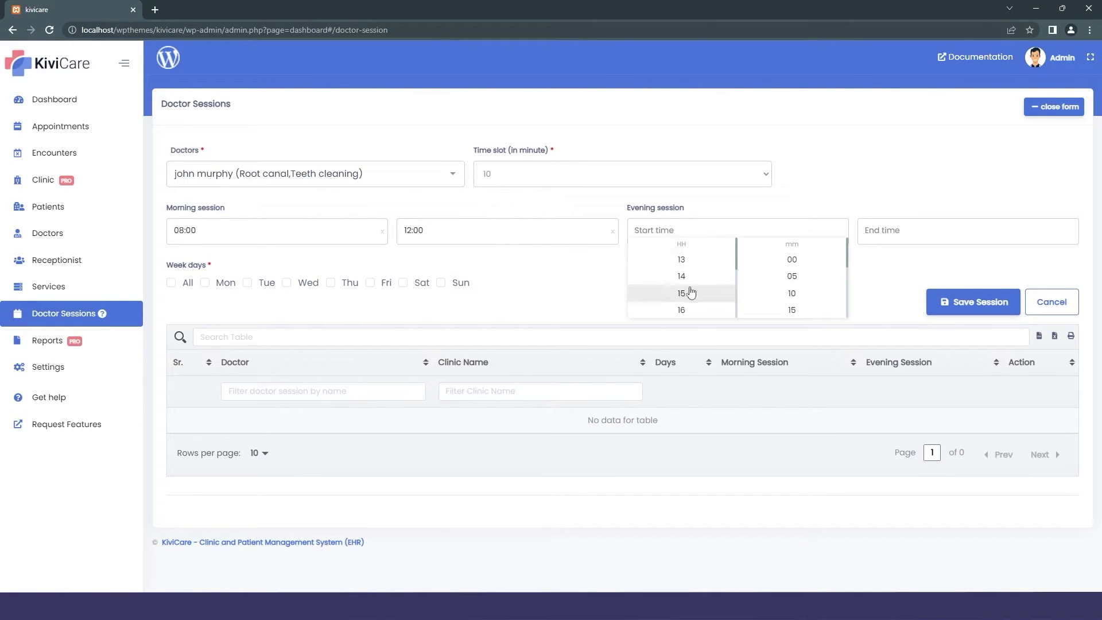
left_click(692, 294)
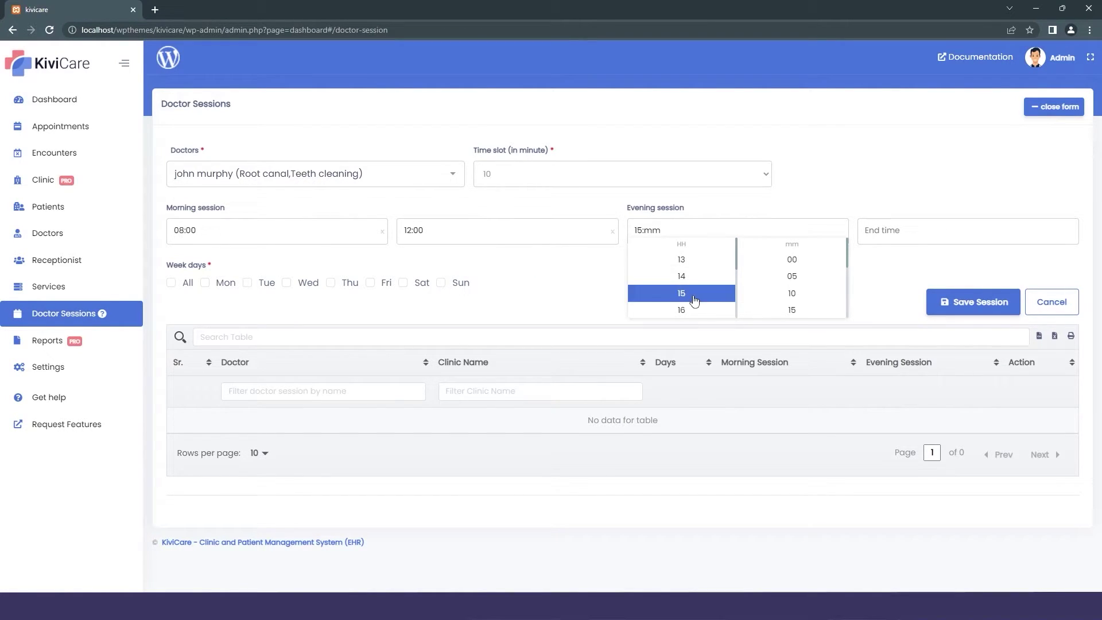
left_click(792, 260)
left_click(897, 236)
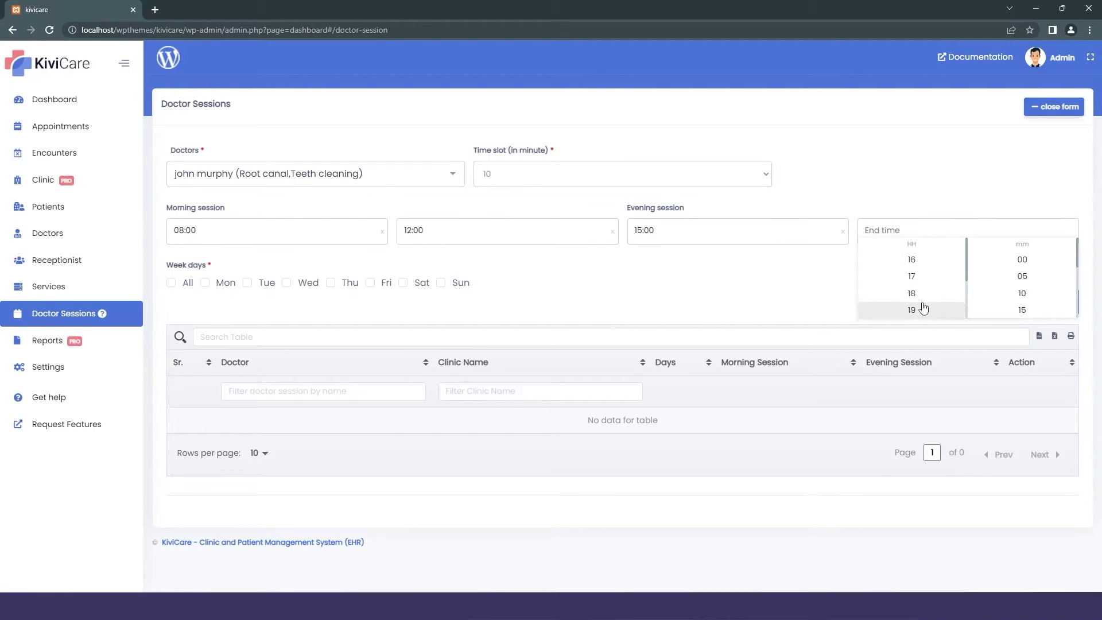
scroll(920, 293, "down", 3)
left_click(918, 276)
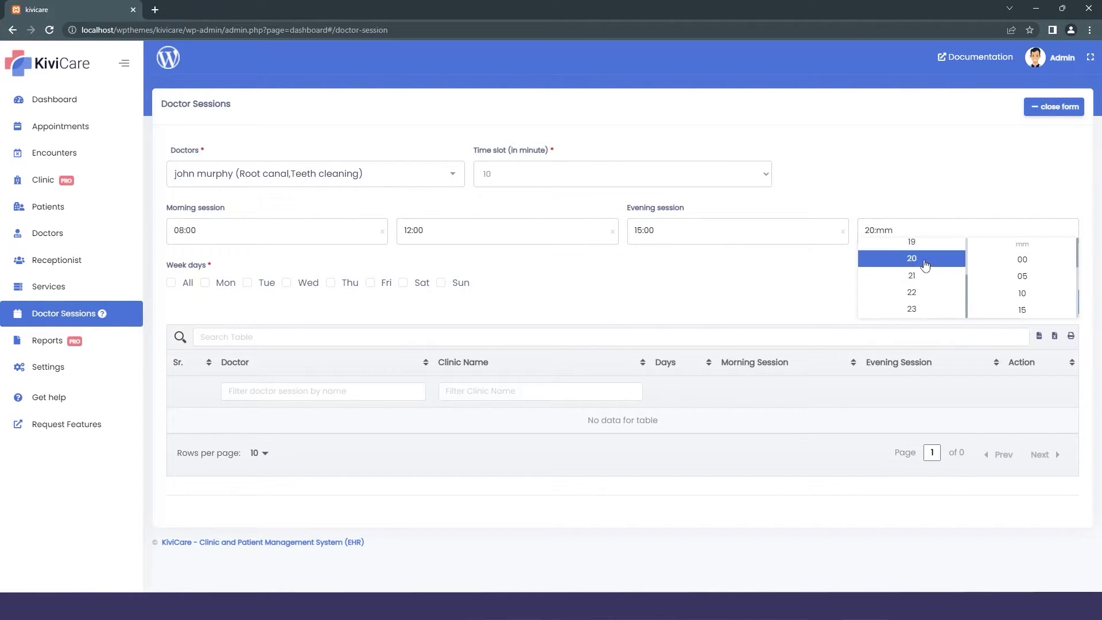
left_click(996, 265)
left_click(833, 270)
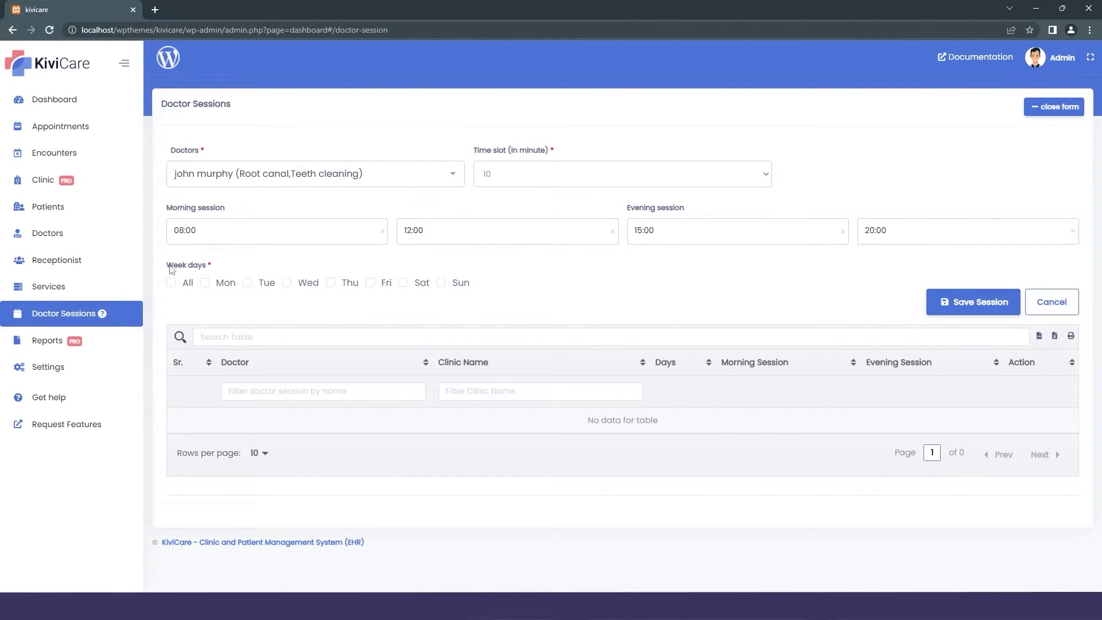
Select Monday, Wednesday, Friday and Sunday, save the session, and start another session.
left_click(206, 283)
left_click(286, 284)
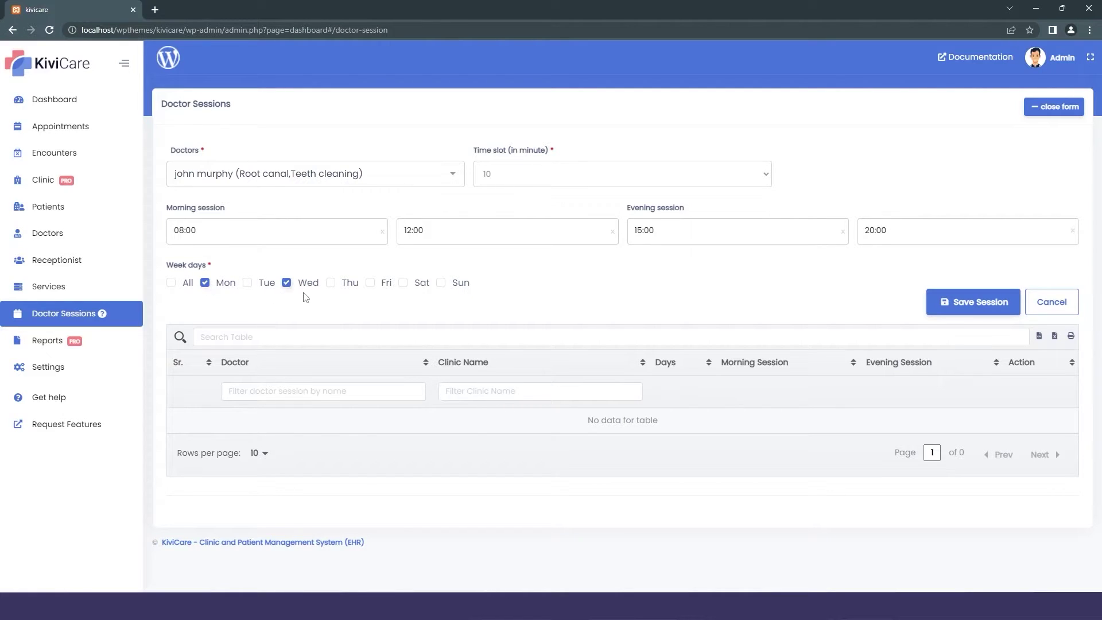
left_click(369, 284)
left_click(440, 283)
left_click(973, 301)
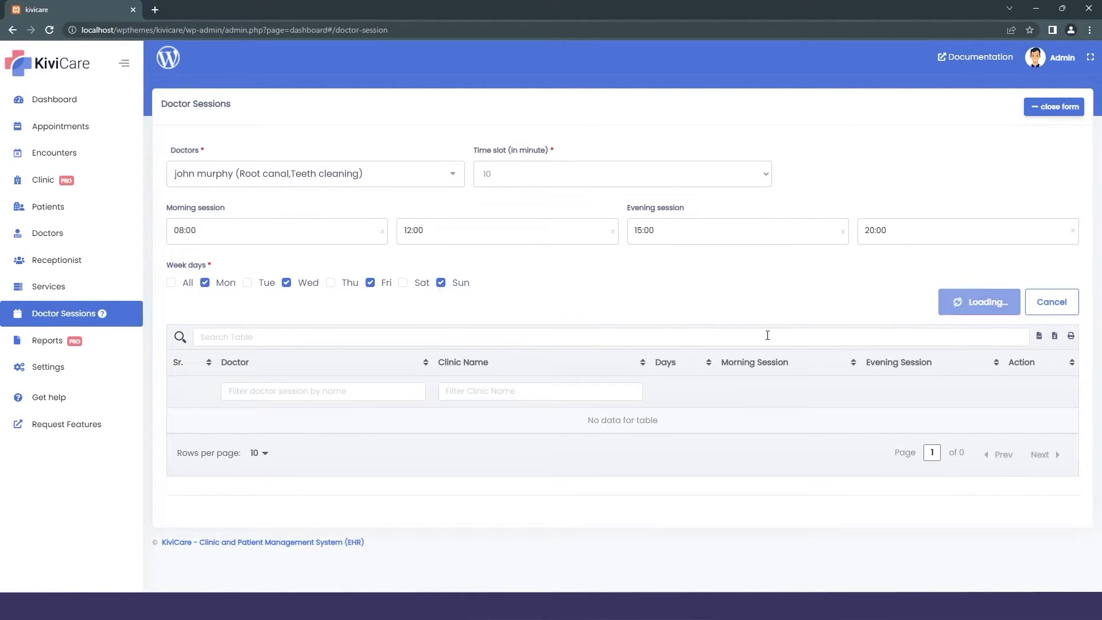
left_click(1048, 106)
left_click(282, 173)
For the dental care doctor, set the morning session 01:00–05:00 and the evening session 09–13.
left_click(281, 222)
left_click(241, 230)
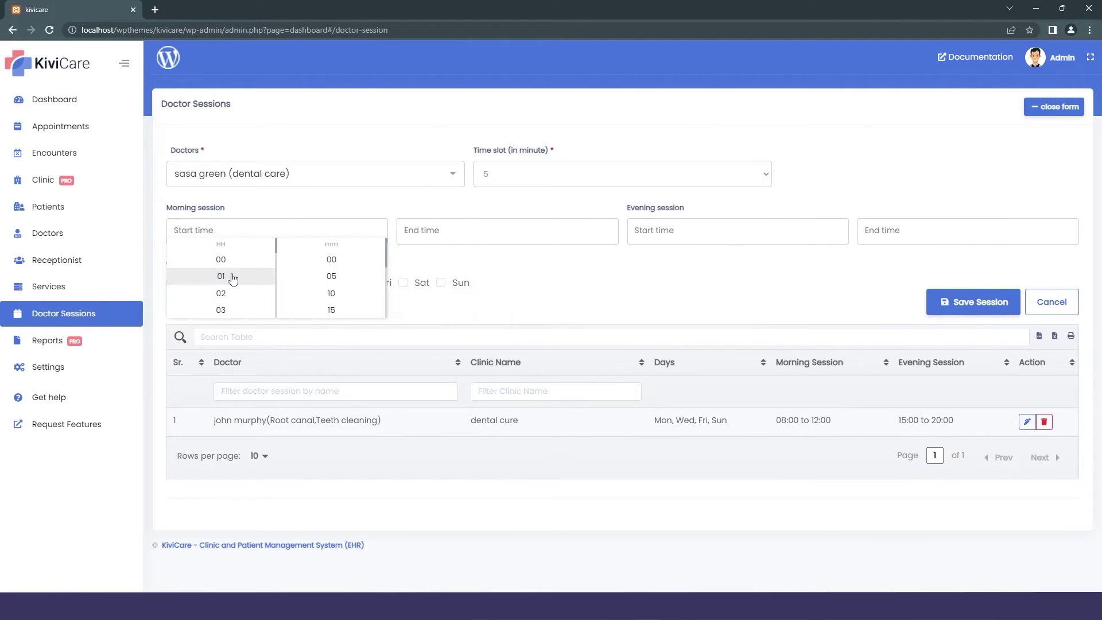
left_click(227, 276)
left_click(425, 231)
left_click(451, 310)
left_click(655, 231)
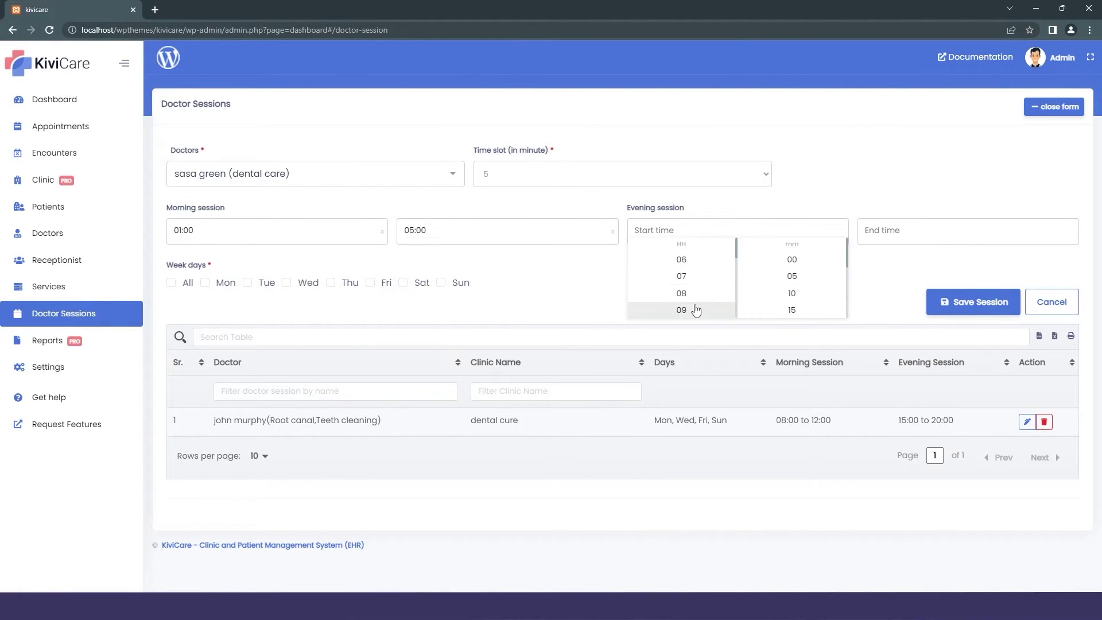
scroll(689, 287, "down", 3)
left_click(684, 308)
left_click(895, 231)
left_click(912, 304)
Include every weekday, save the session, then open the Reports page.
left_click(171, 282)
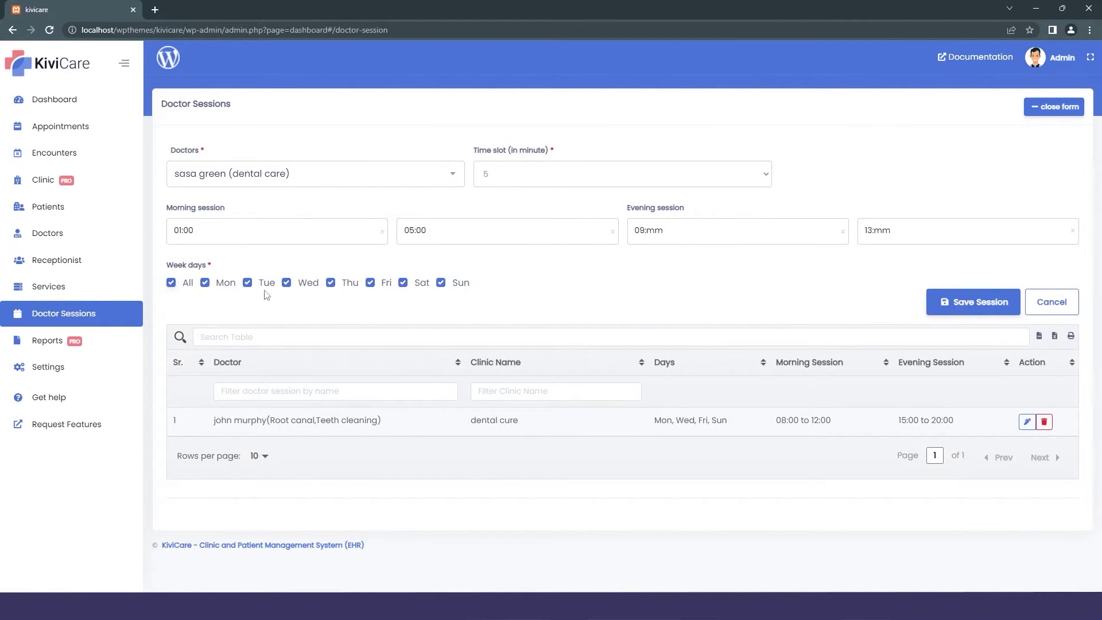
left_click(979, 299)
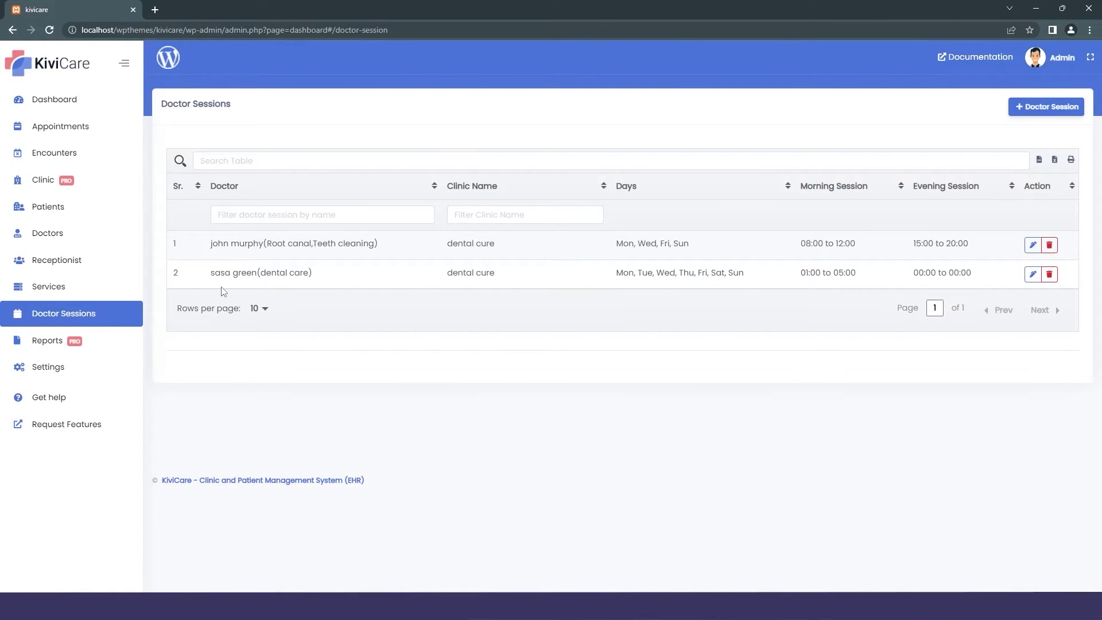
left_click(1033, 245)
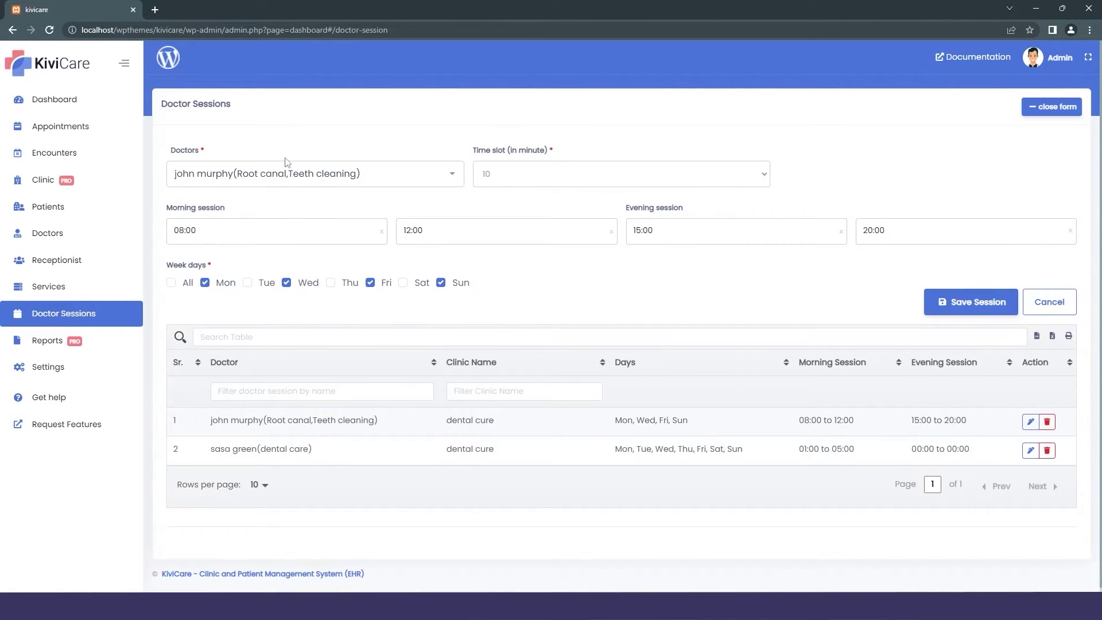
left_click(48, 340)
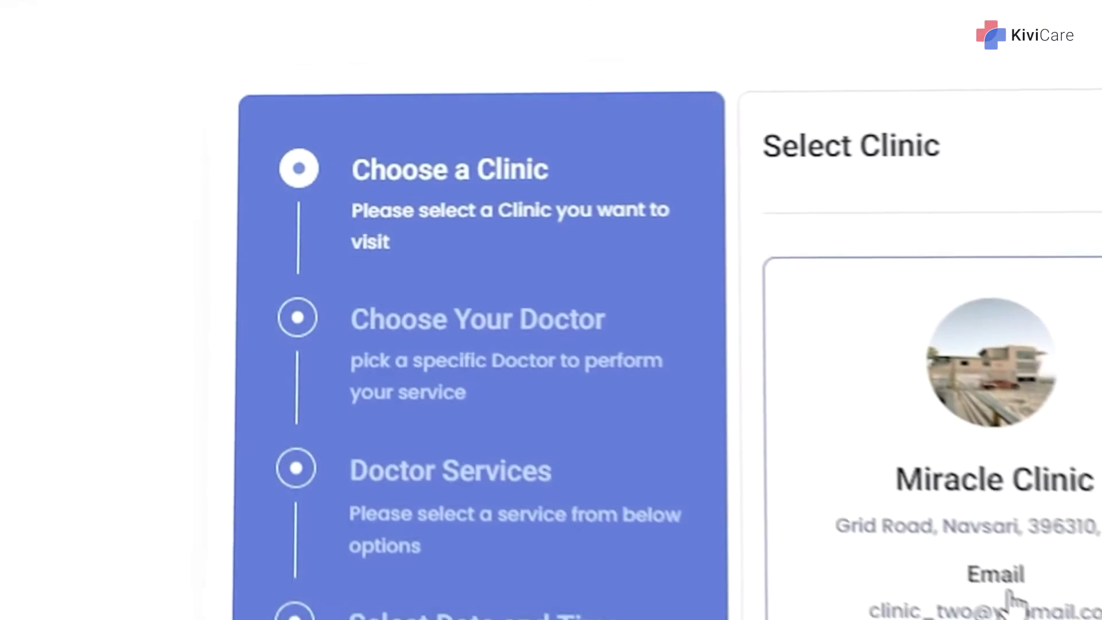
In the booking widget, pick a doctor and the rootcanal service, then type 'Just need a root canal'.
left_click(1009, 595)
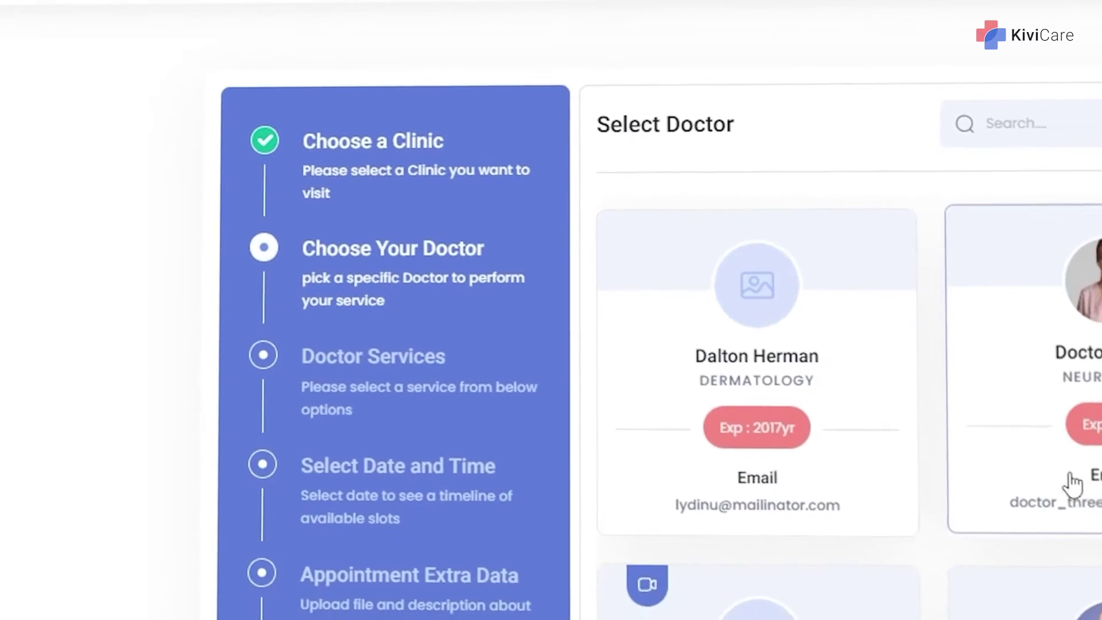
scroll(976, 480, "down", 5)
left_click(783, 571)
left_click(628, 332)
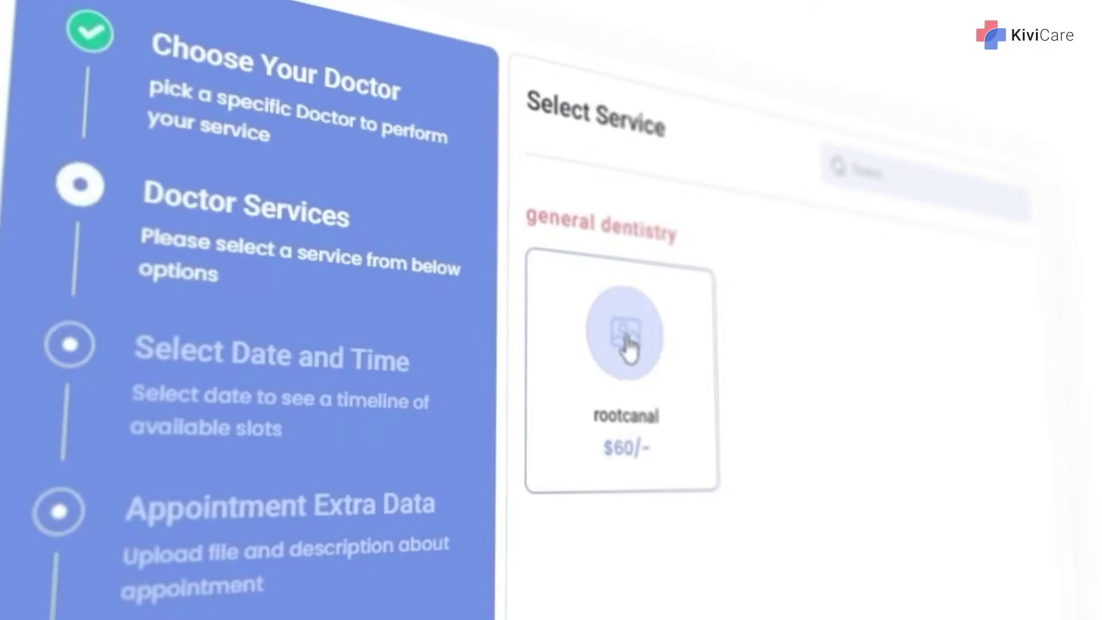
left_click(935, 369)
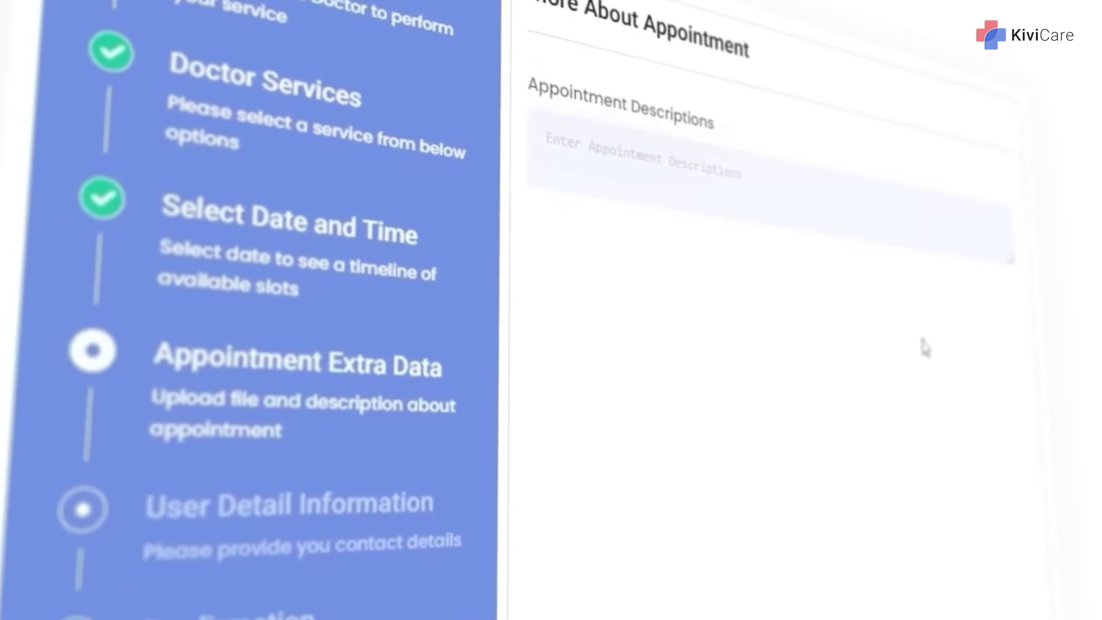
type("Just need a root canal")
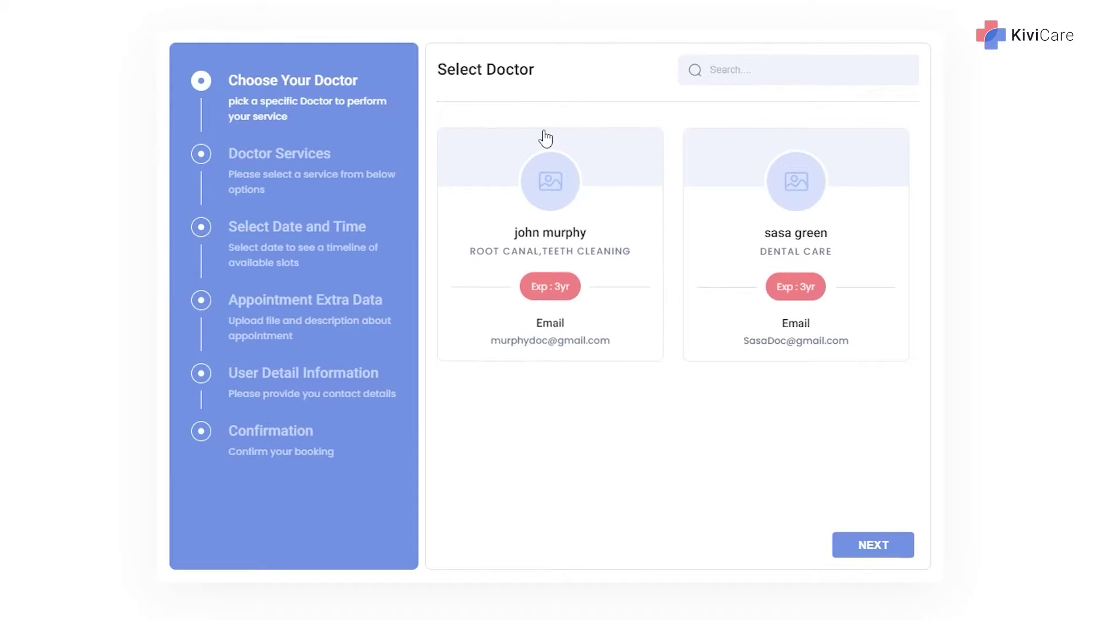
Book the dental care doctor's $60 rootcanal for 6 Sep 2022 at 10:35 AM, add a description, and continue.
left_click(801, 241)
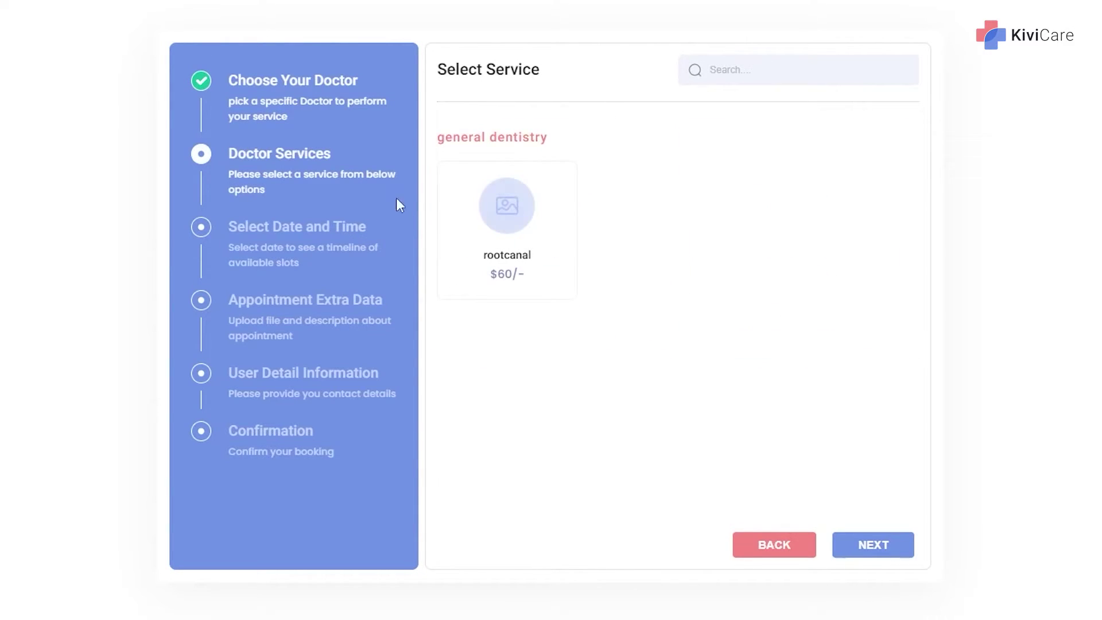
left_click(507, 207)
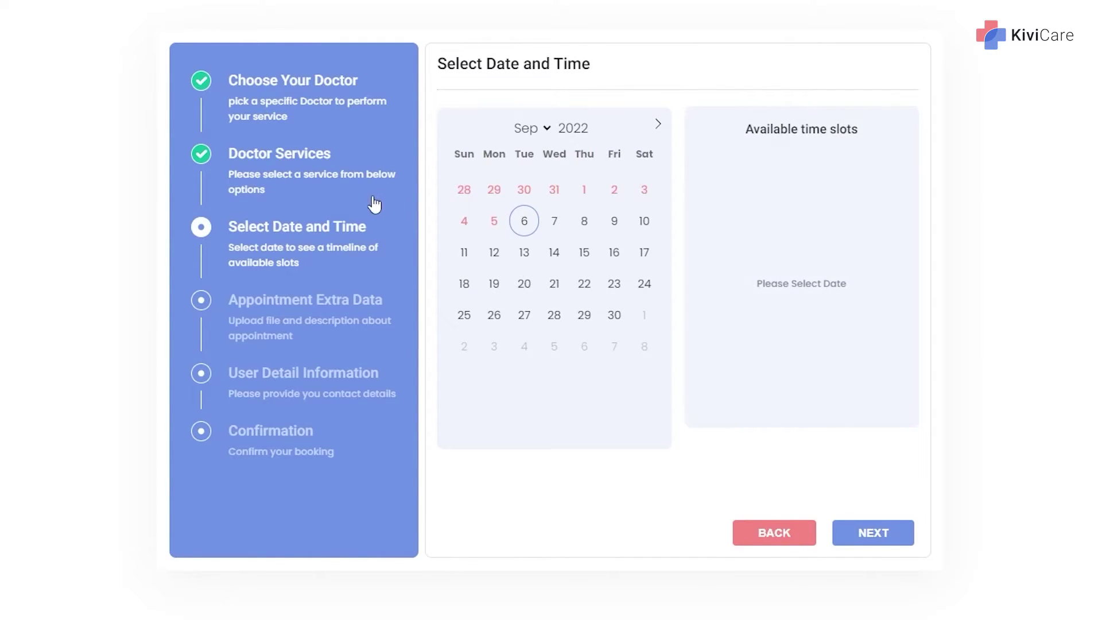
left_click(525, 230)
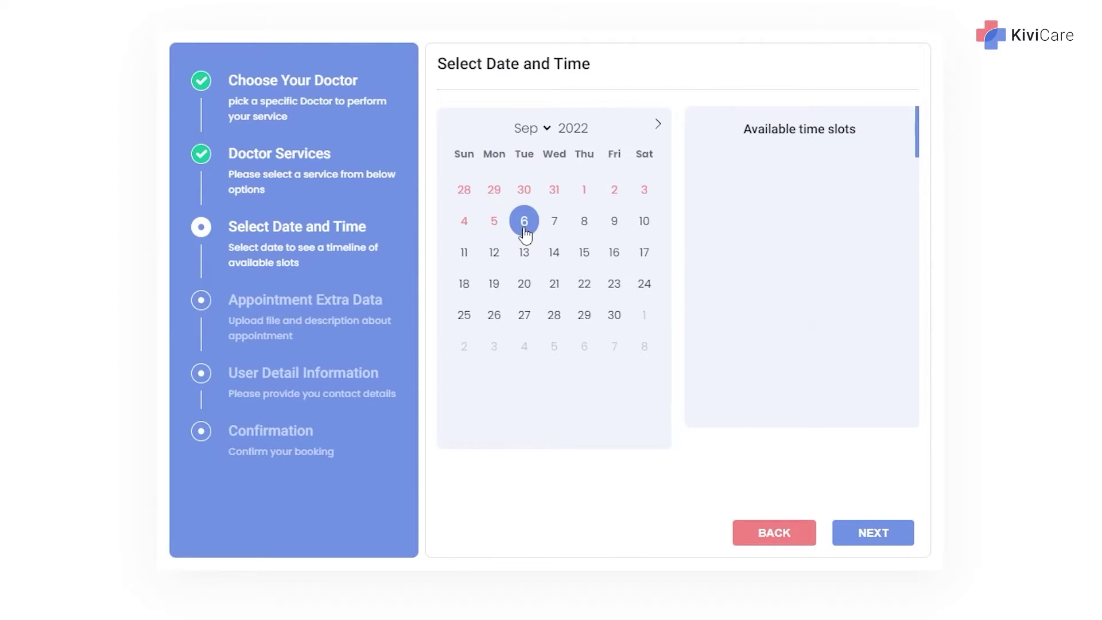
left_click(799, 169)
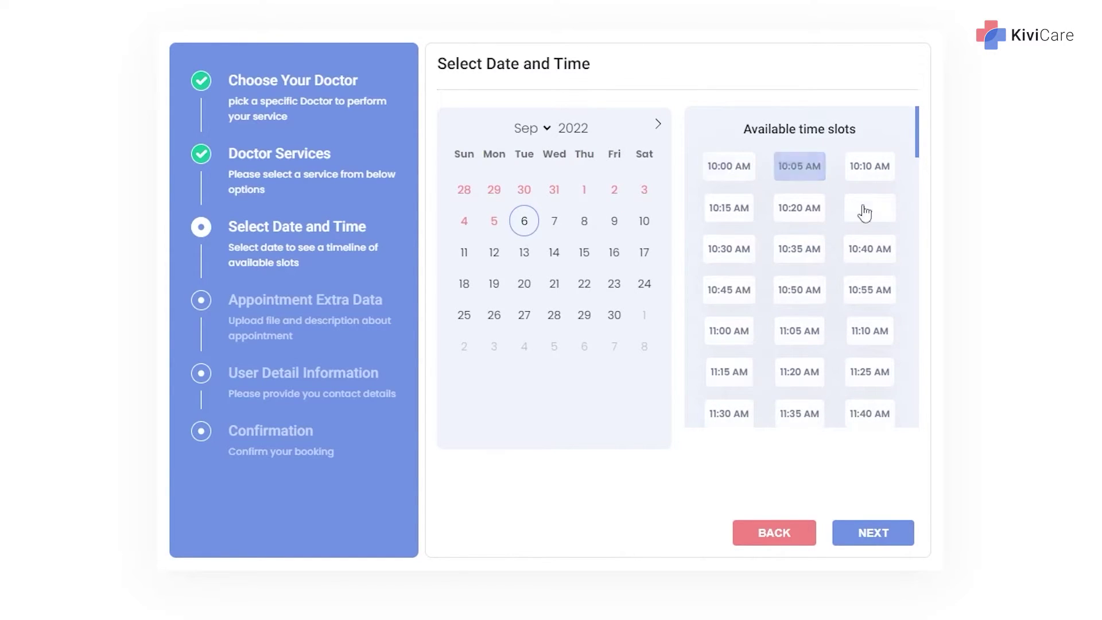
left_click(791, 261)
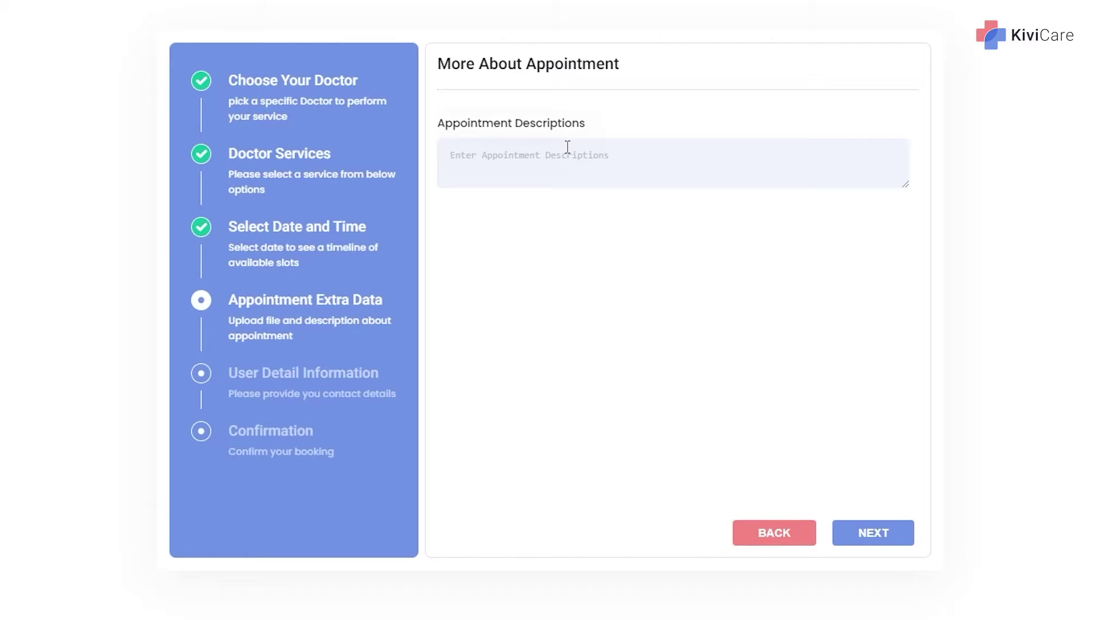
left_click(567, 147)
type("Just need a root cannal")
left_click(868, 532)
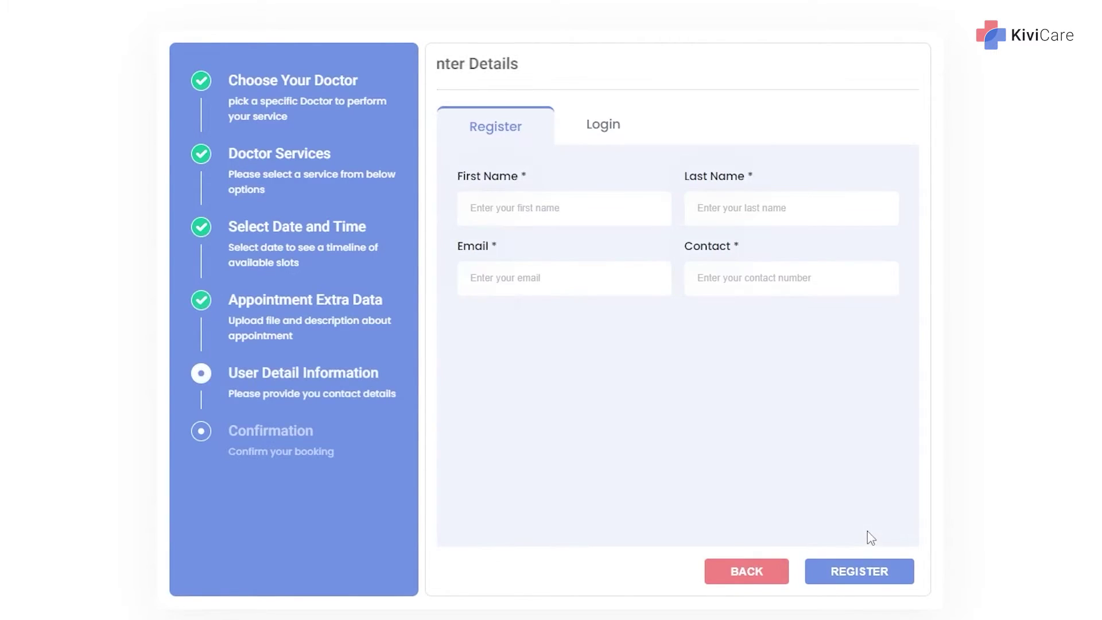
Register the patient's first name, last name, e-mail and suggested contact number, then confirm the booking.
left_click(550, 205)
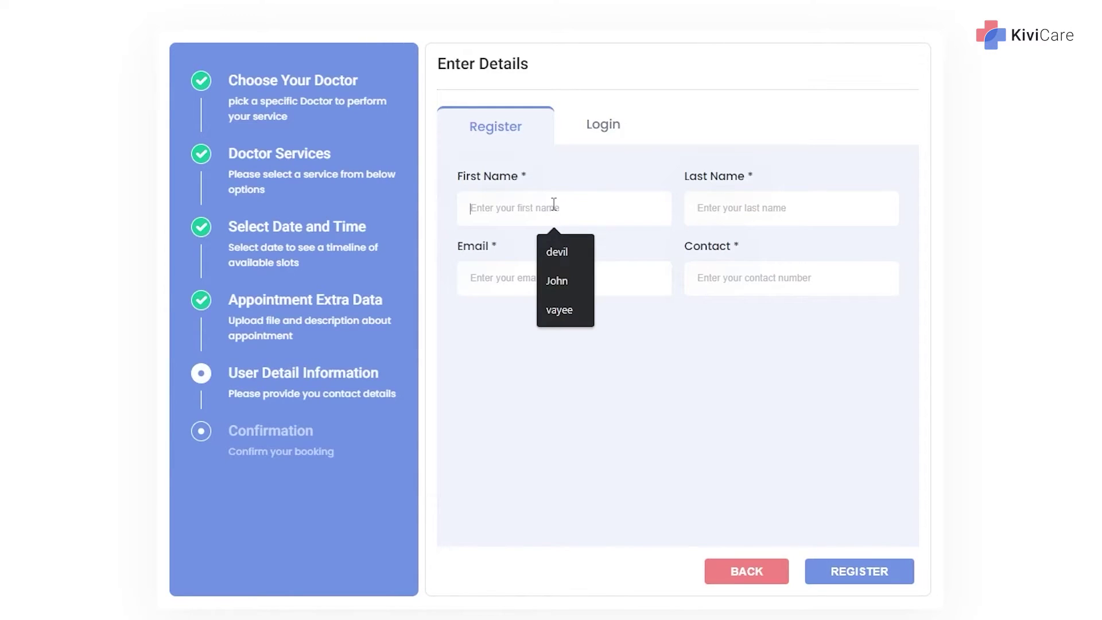
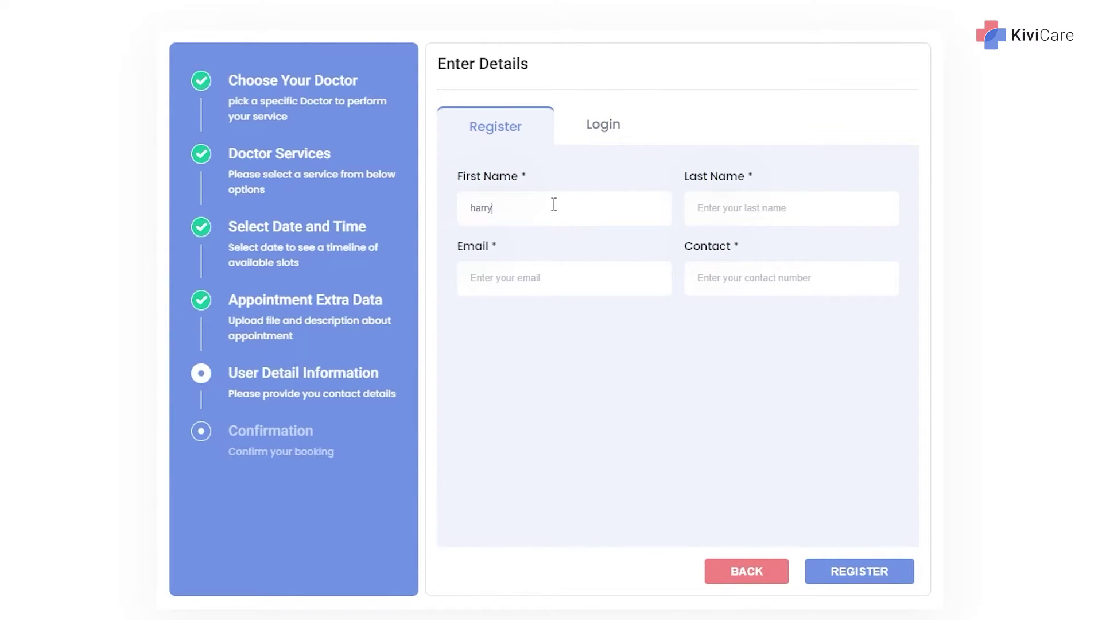
left_click(721, 214)
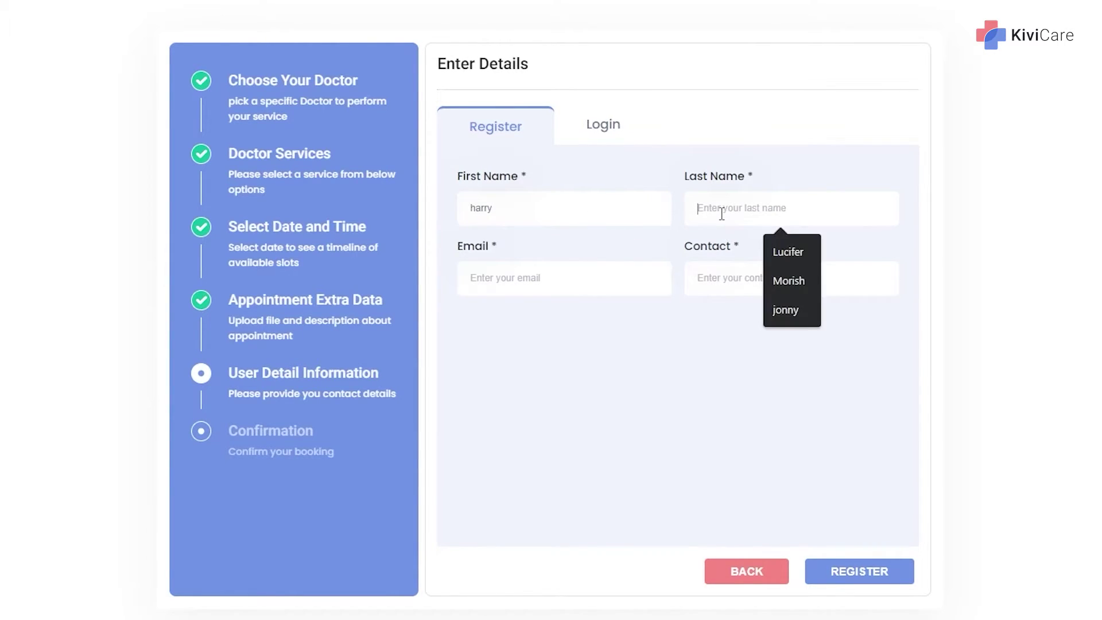
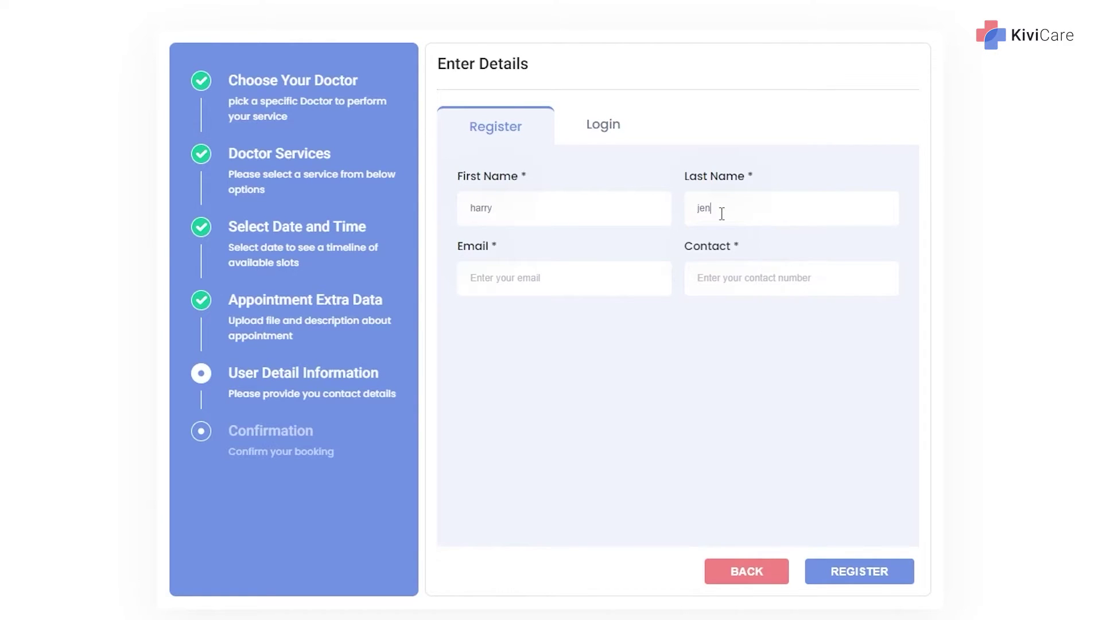
left_click(583, 275)
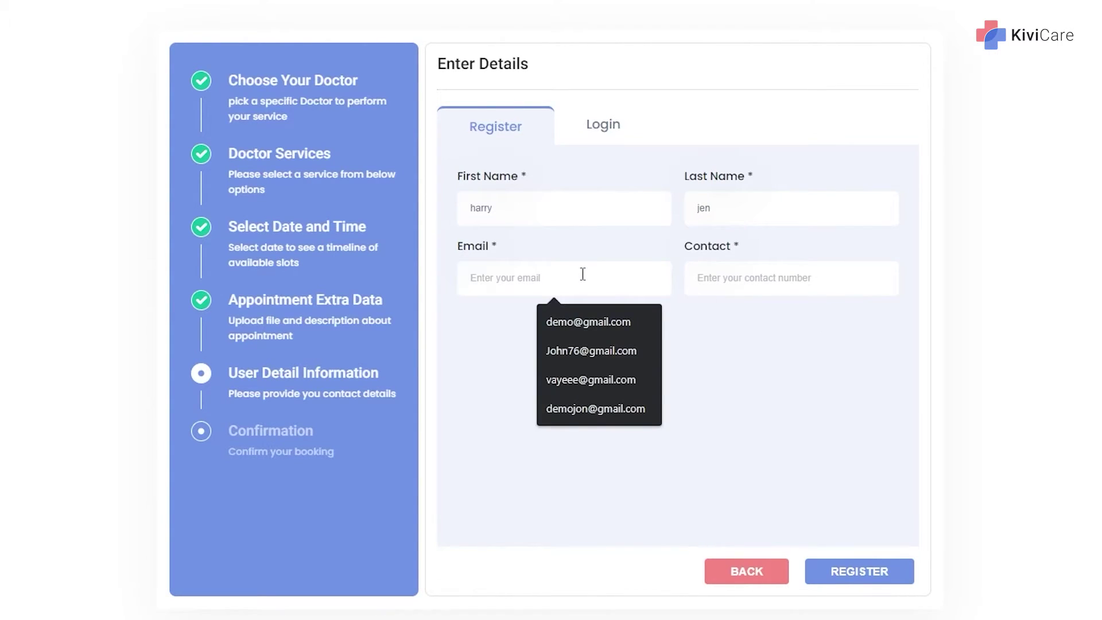
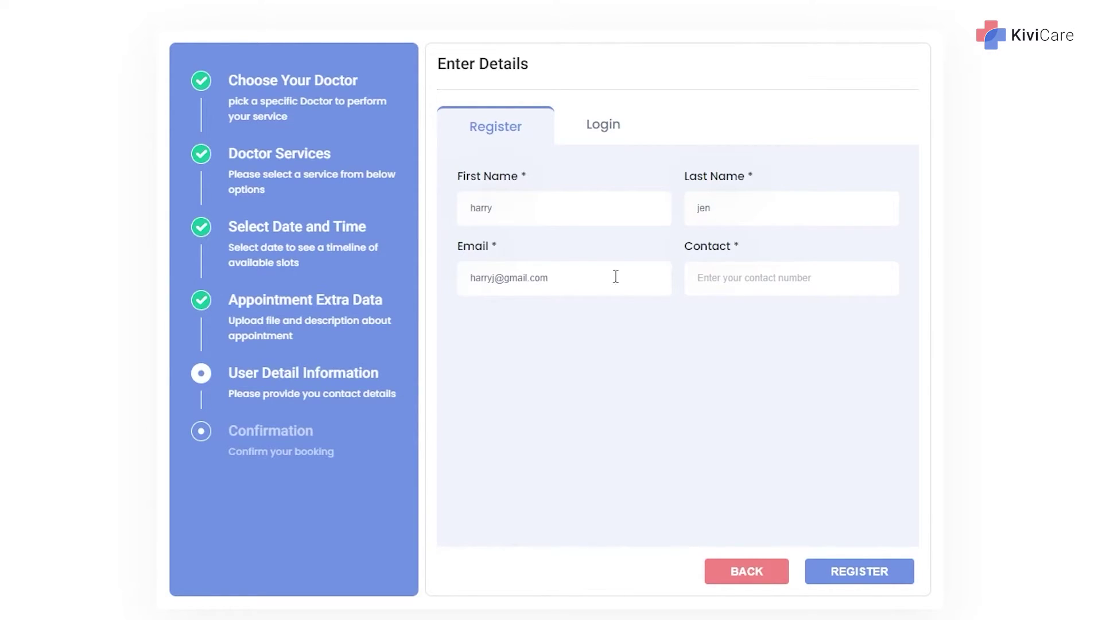
left_click(724, 282)
left_click(804, 322)
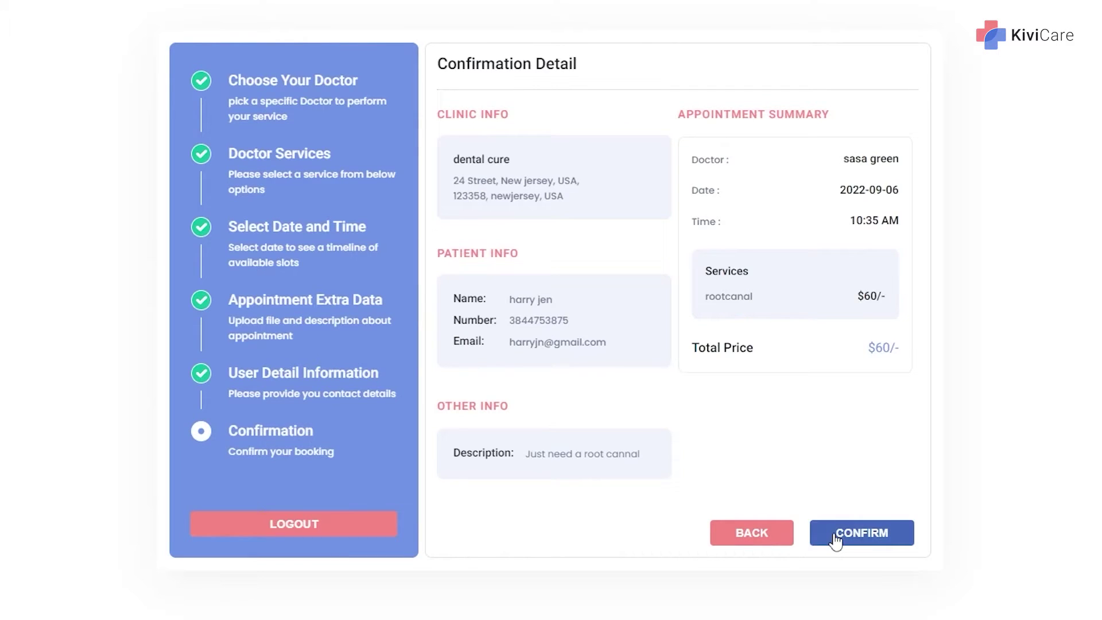
left_click(837, 534)
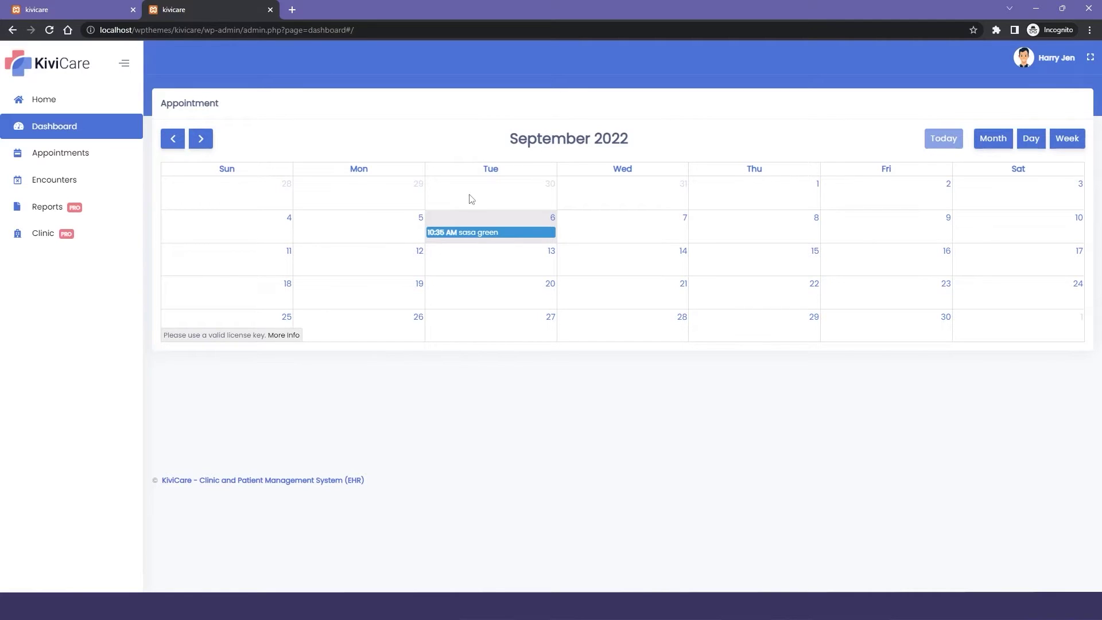
Check the booked appointment's details, then review the patient's appointment and encounter lists and dashboard.
left_click(472, 233)
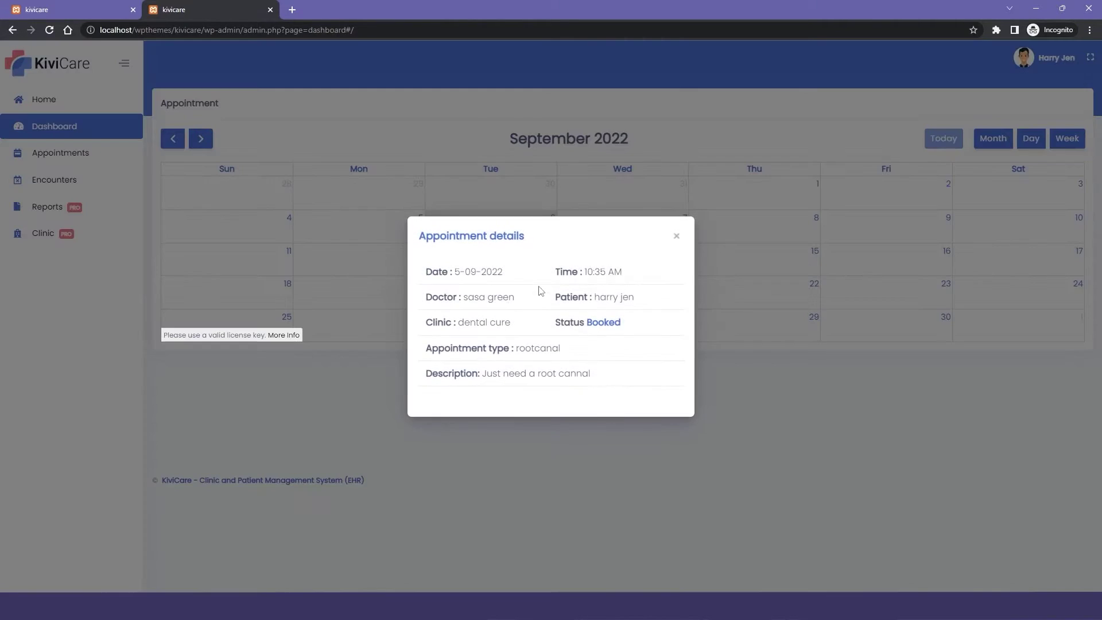
left_click(677, 237)
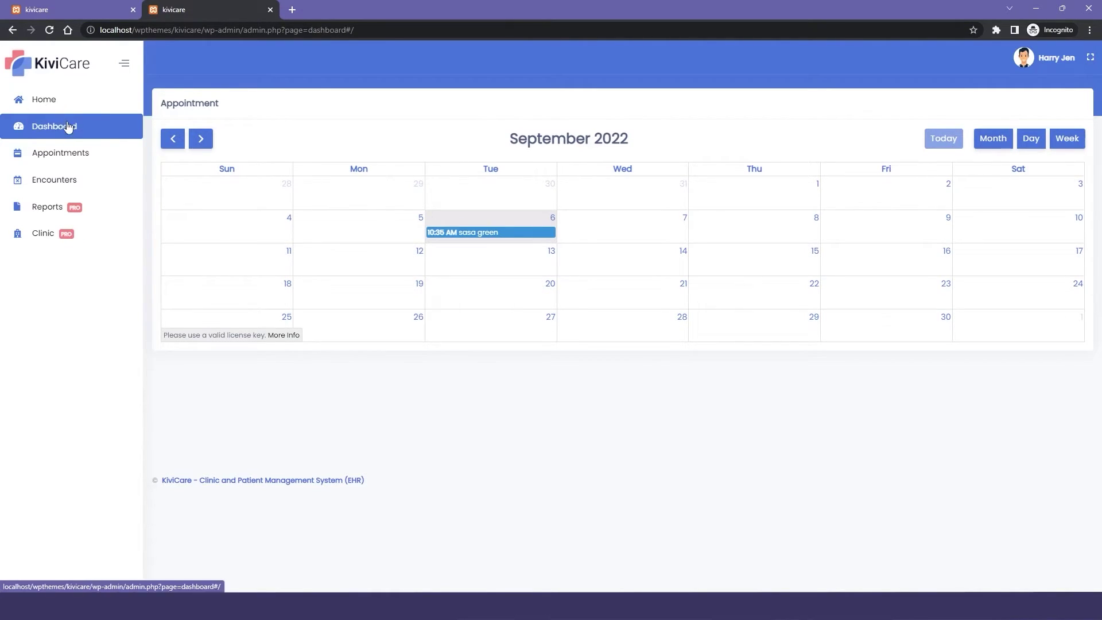
left_click(67, 154)
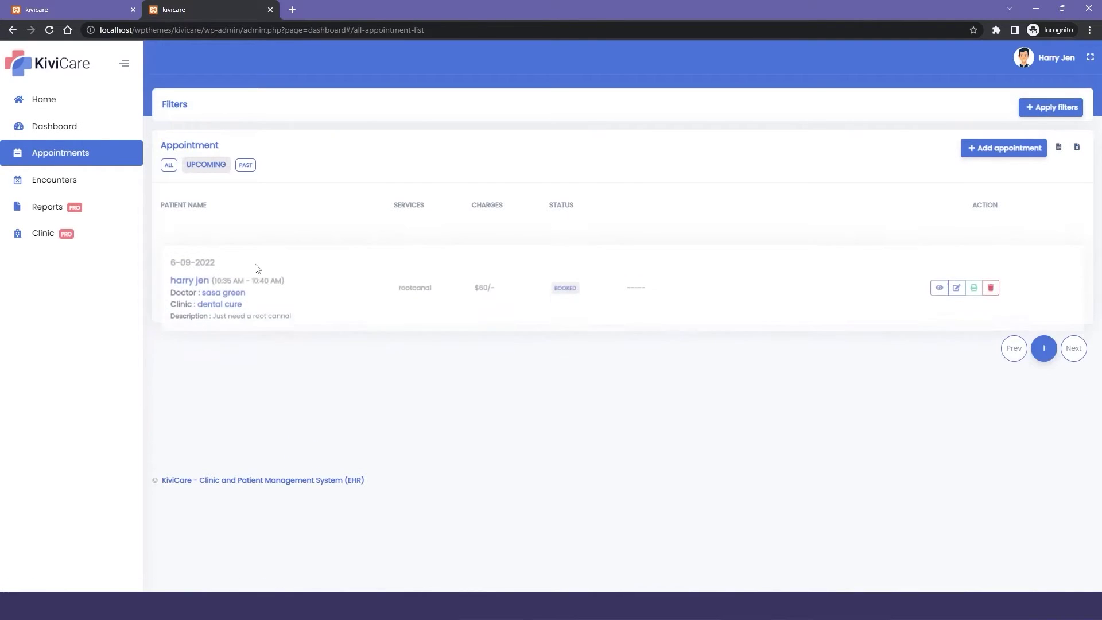
left_click(72, 180)
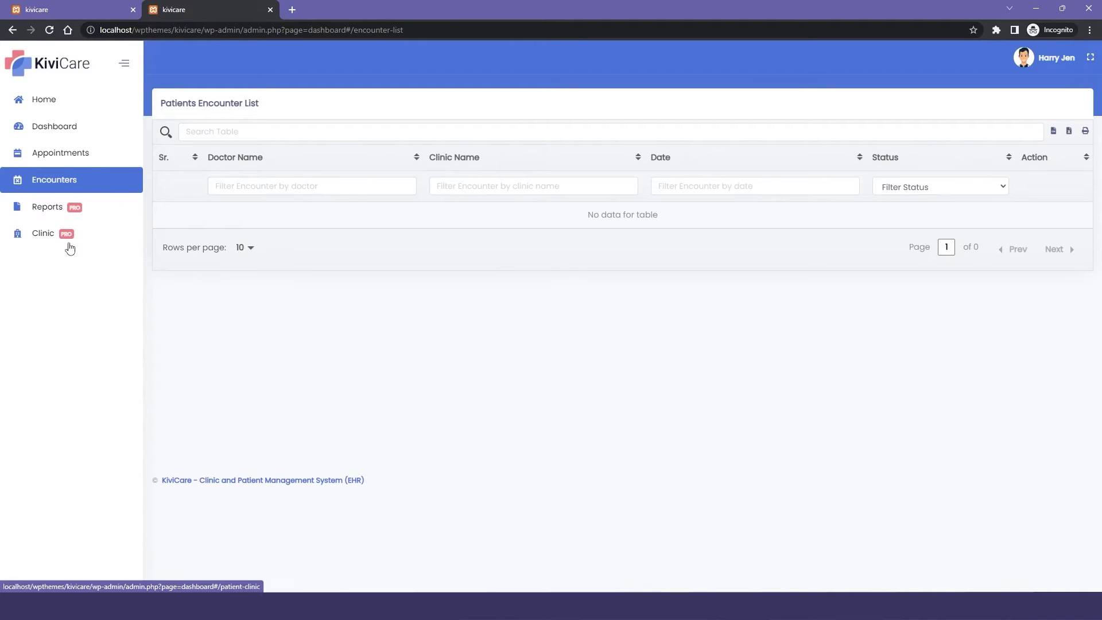
left_click(80, 140)
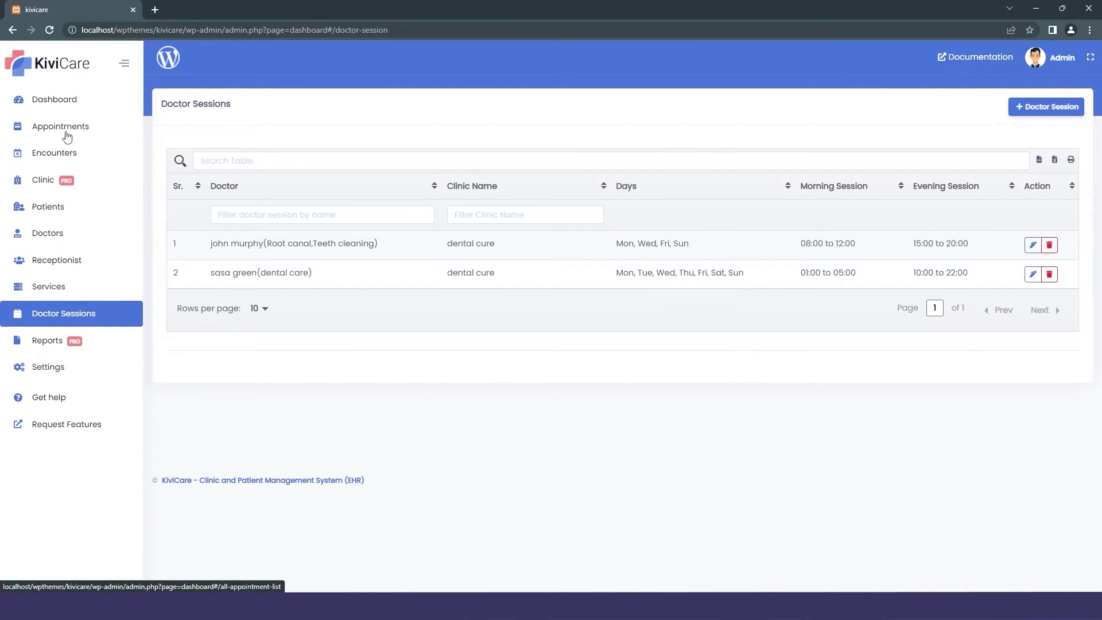
Open the appointment list from the sidebar.
left_click(67, 135)
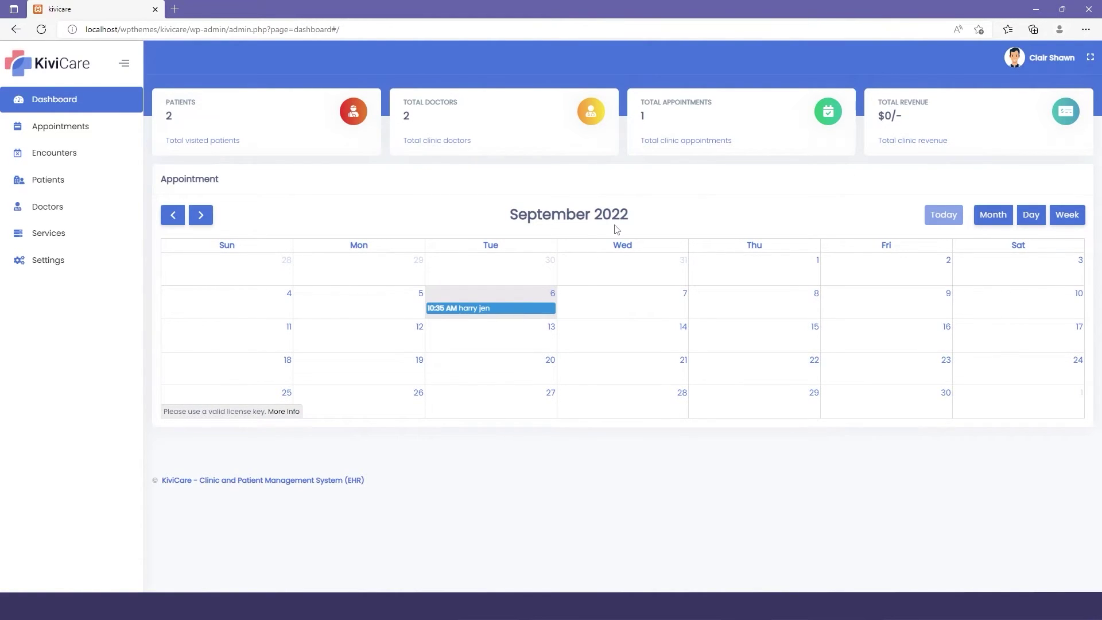
Inspect the 10:35 AM appointment's details and status options, then close them unchanged.
left_click(492, 309)
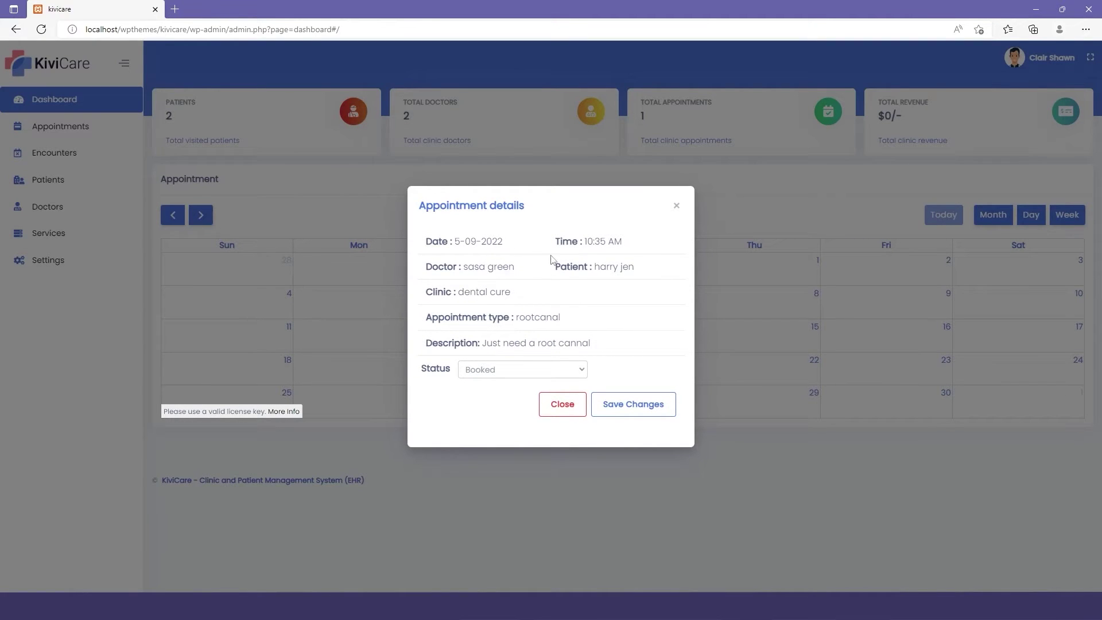
left_click(550, 369)
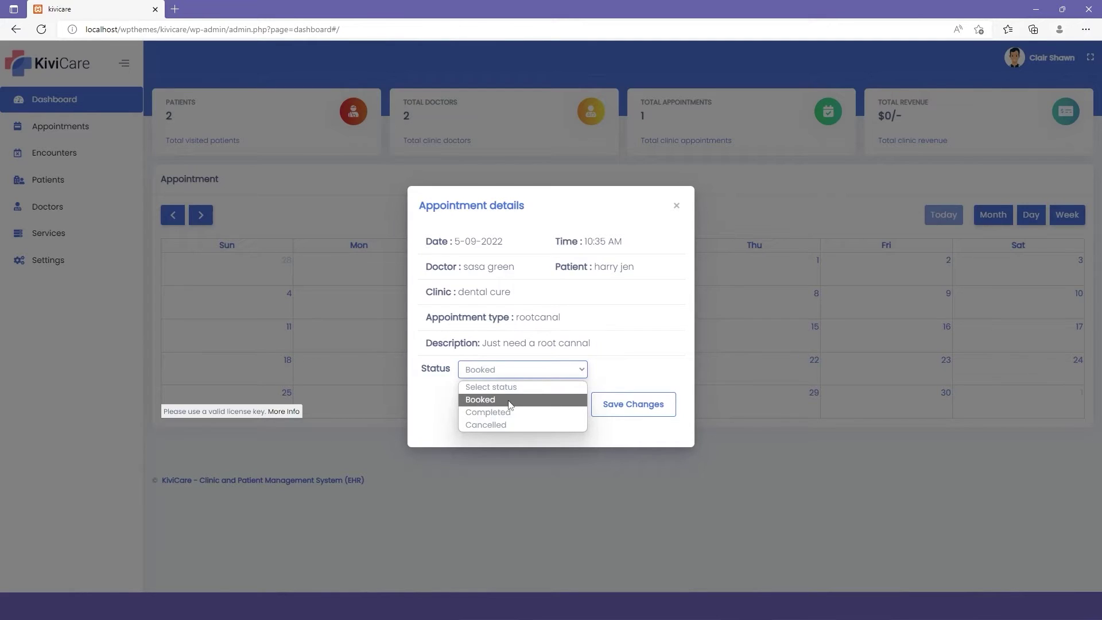
left_click(677, 205)
left_click(677, 205)
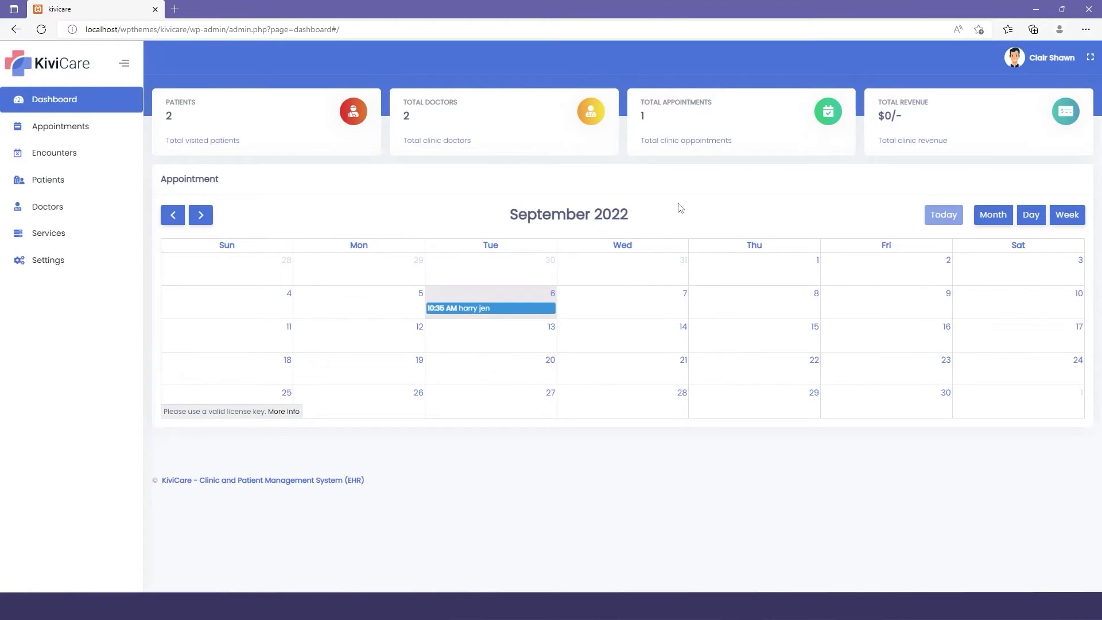
Tour the appointment, encounter, patient, doctor and service lists, ending on appointments.
left_click(106, 130)
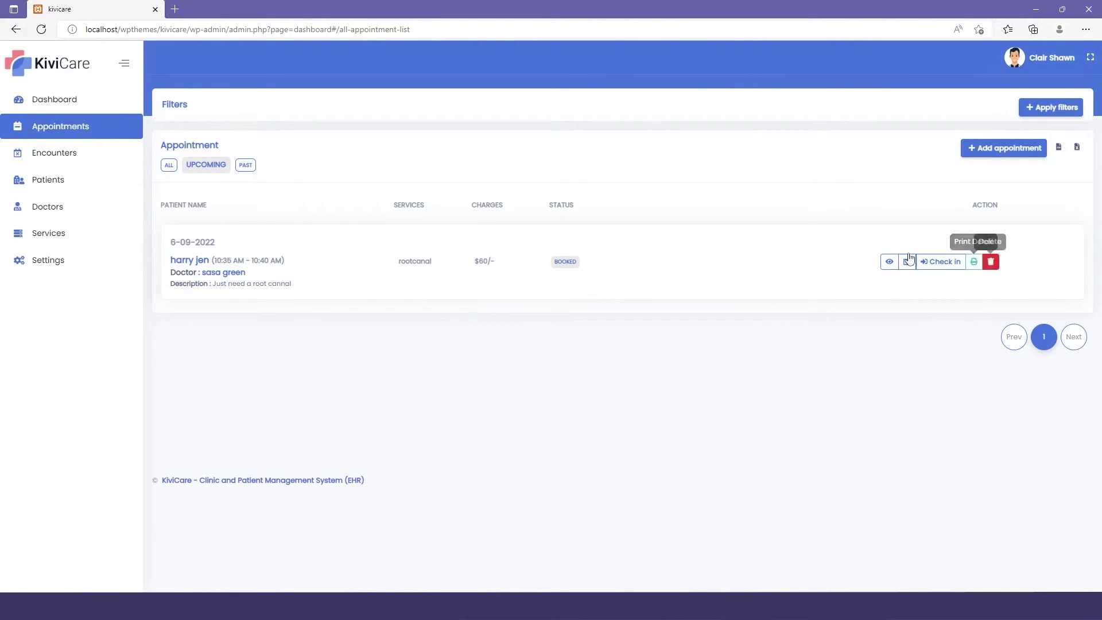
left_click(59, 163)
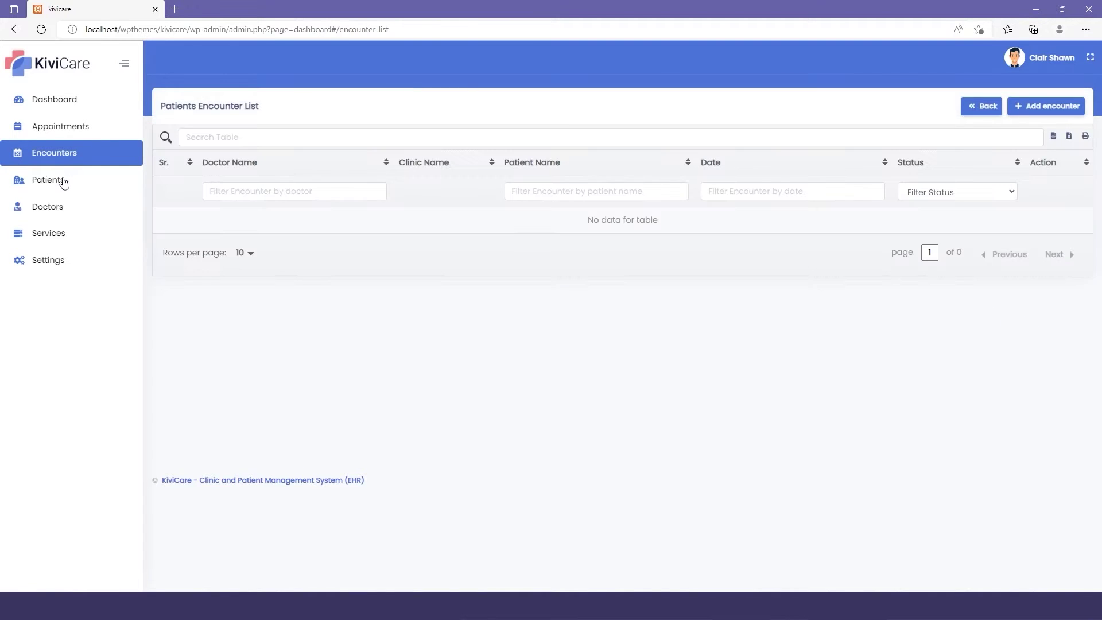
left_click(66, 181)
left_click(69, 209)
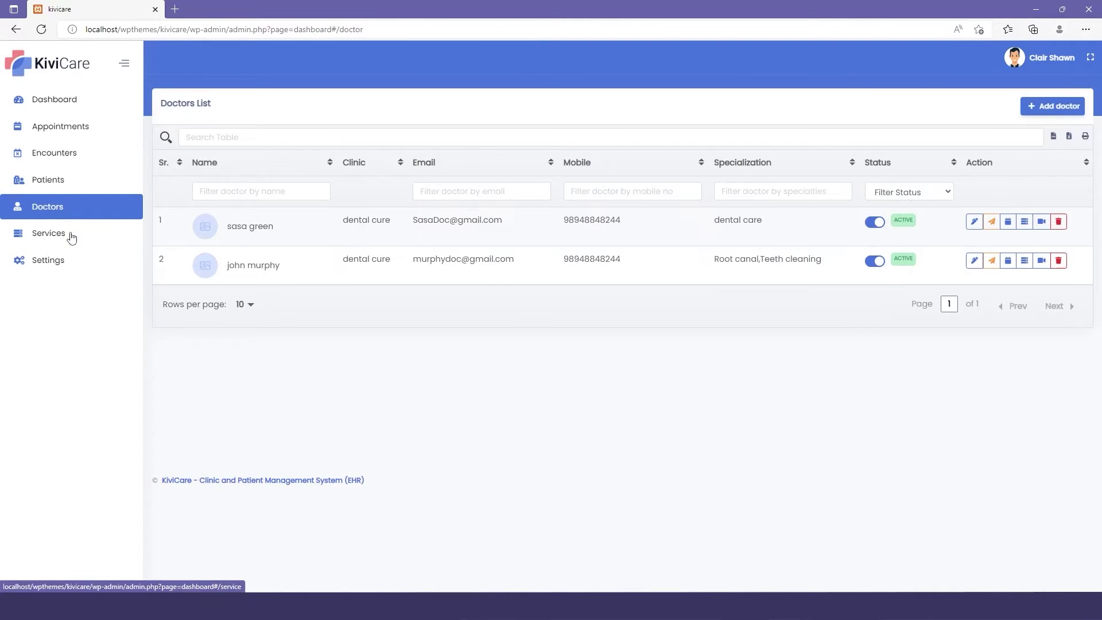
left_click(67, 235)
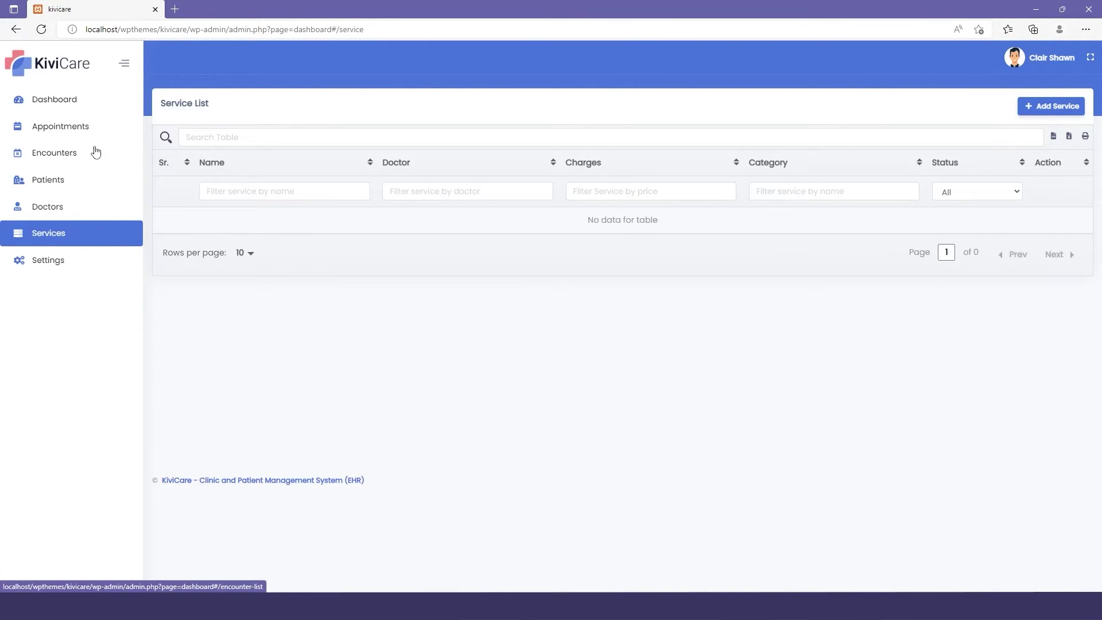
left_click(80, 131)
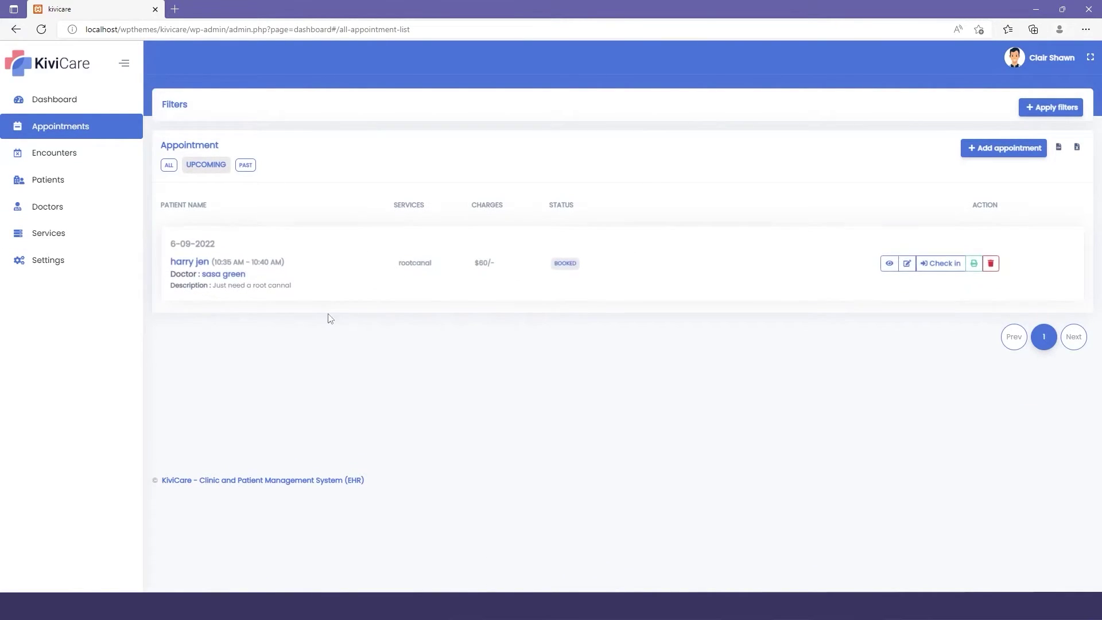
Check in the 6-09-2022 rootcanal appointment and confirm the status change.
left_click(824, 237)
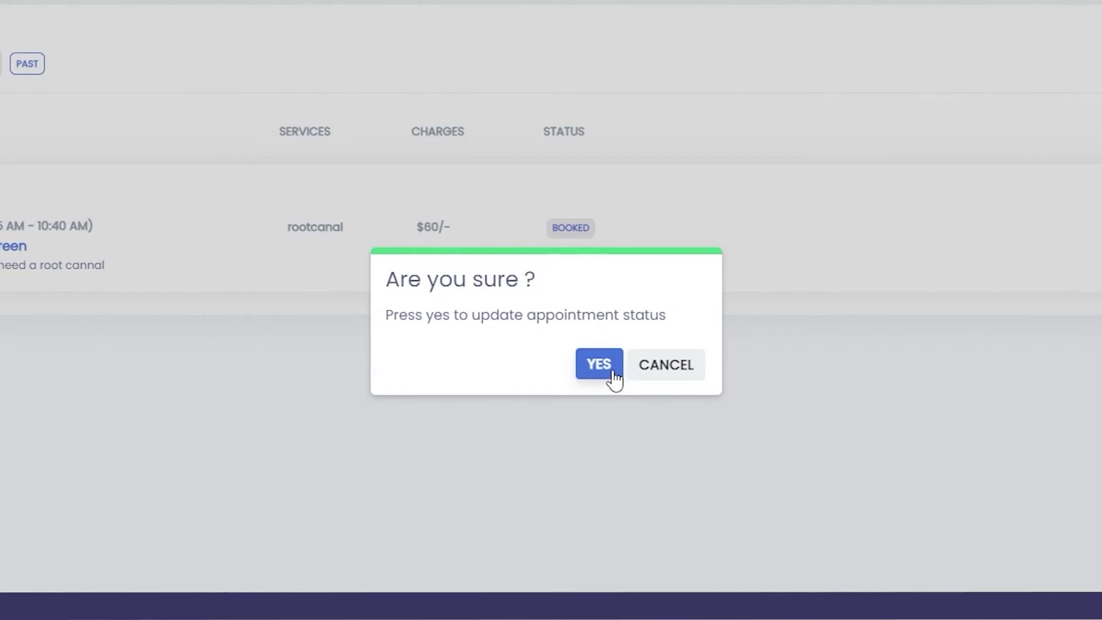
left_click(607, 373)
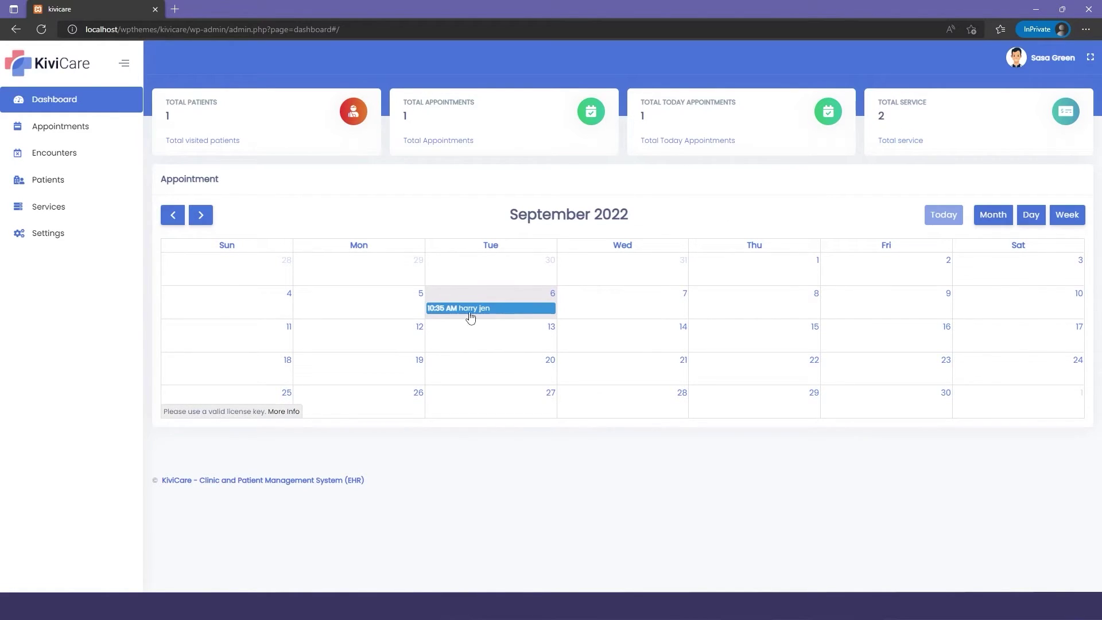
Open the dental cure encounter's clinical detail page from the list.
left_click(91, 134)
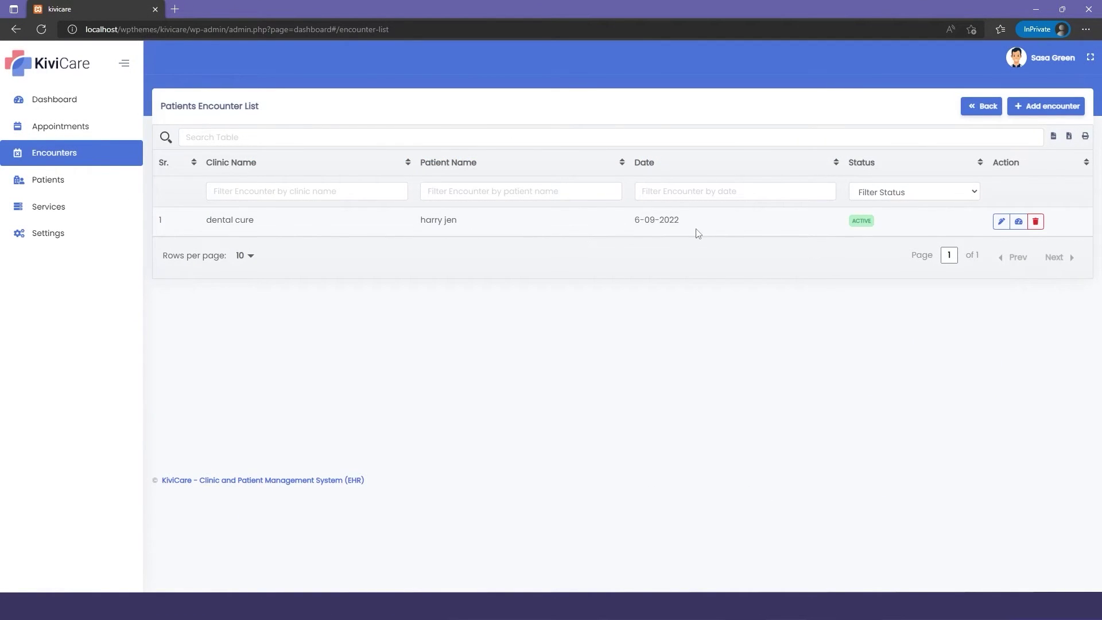
left_click(1019, 222)
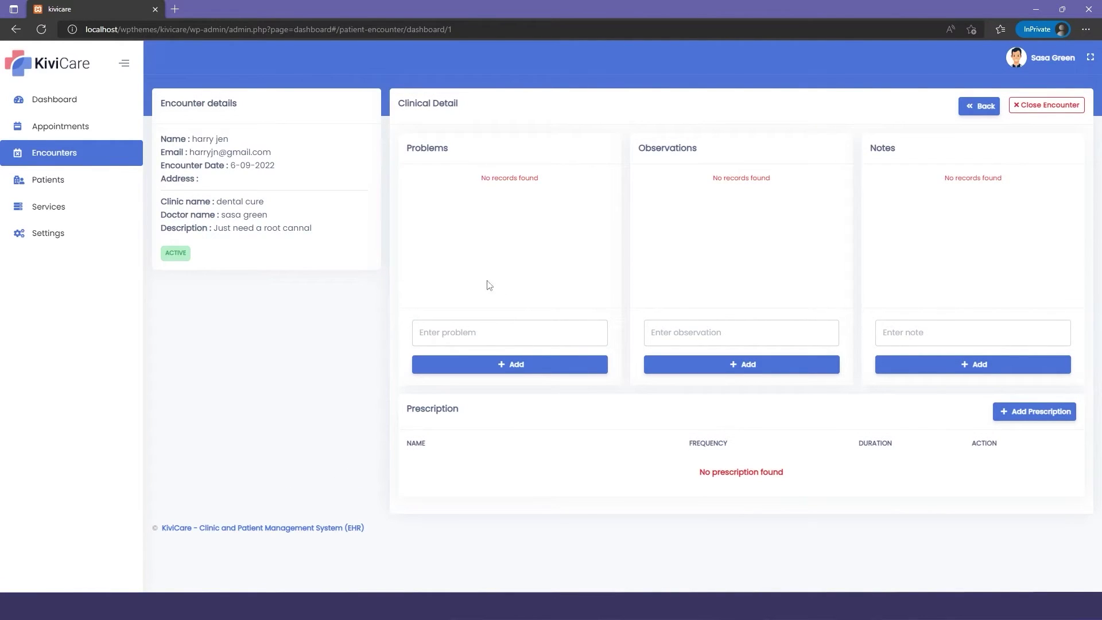
Add 'Dental infection' as the encounter's problem.
left_click(474, 341)
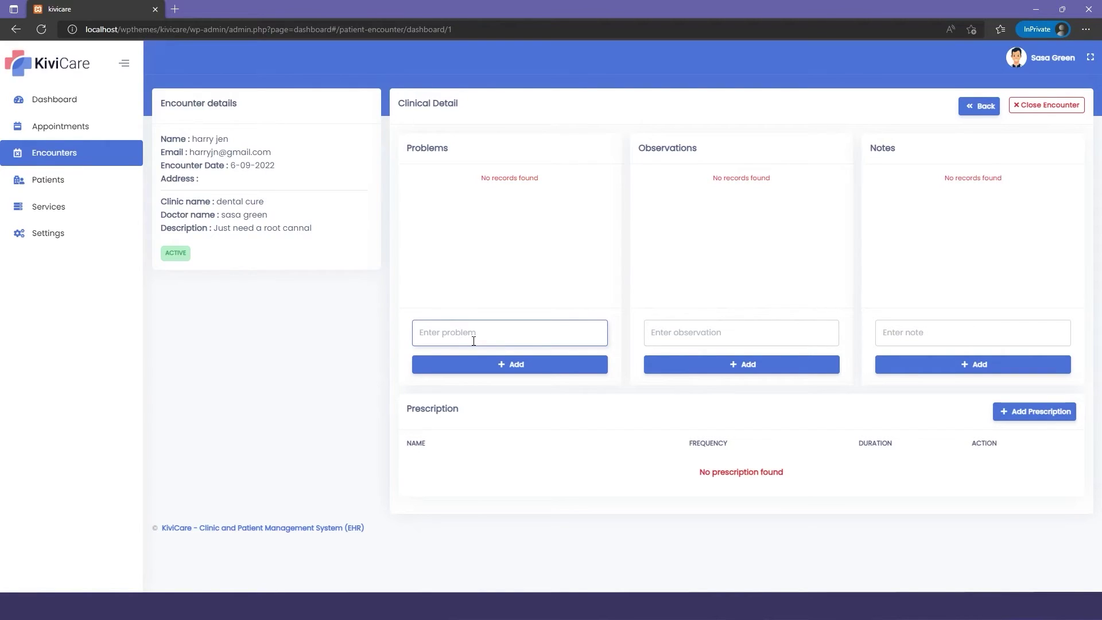
type("Dental infection")
key("Return")
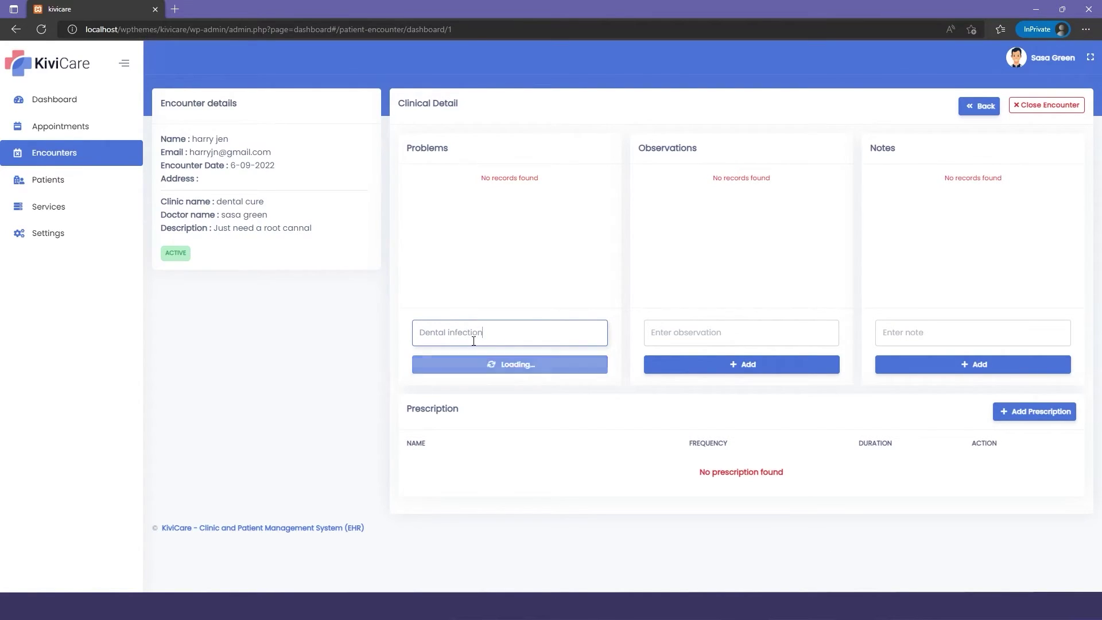
Add the observation 'Should reduce eating sweets' to the encounter.
left_click(688, 334)
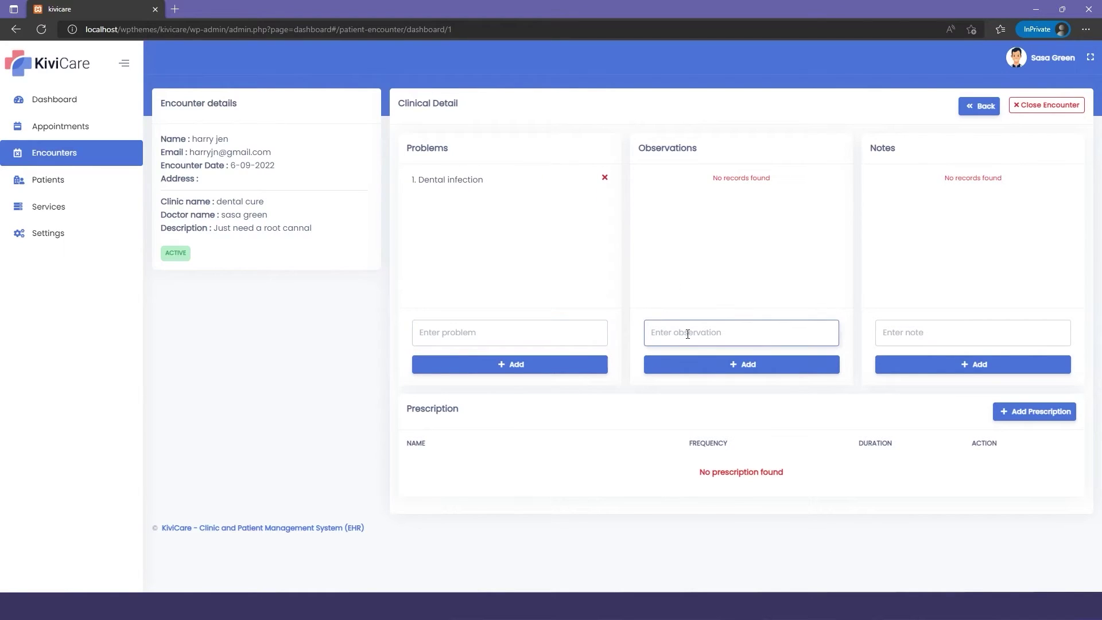
type("Should reduce eating sweets")
left_click(739, 363)
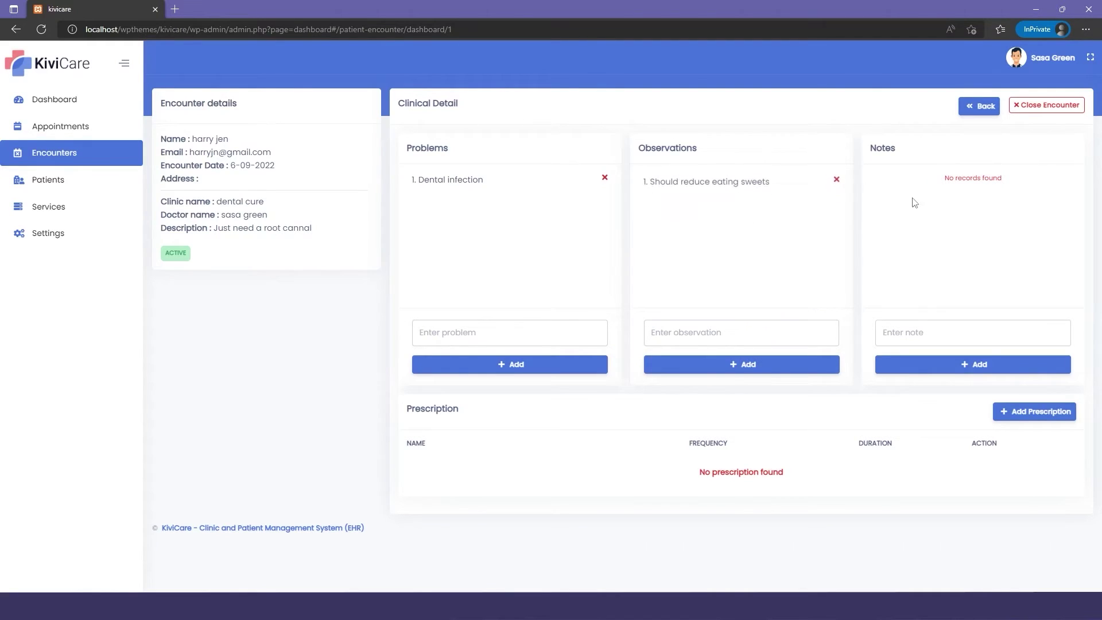
left_click(914, 328)
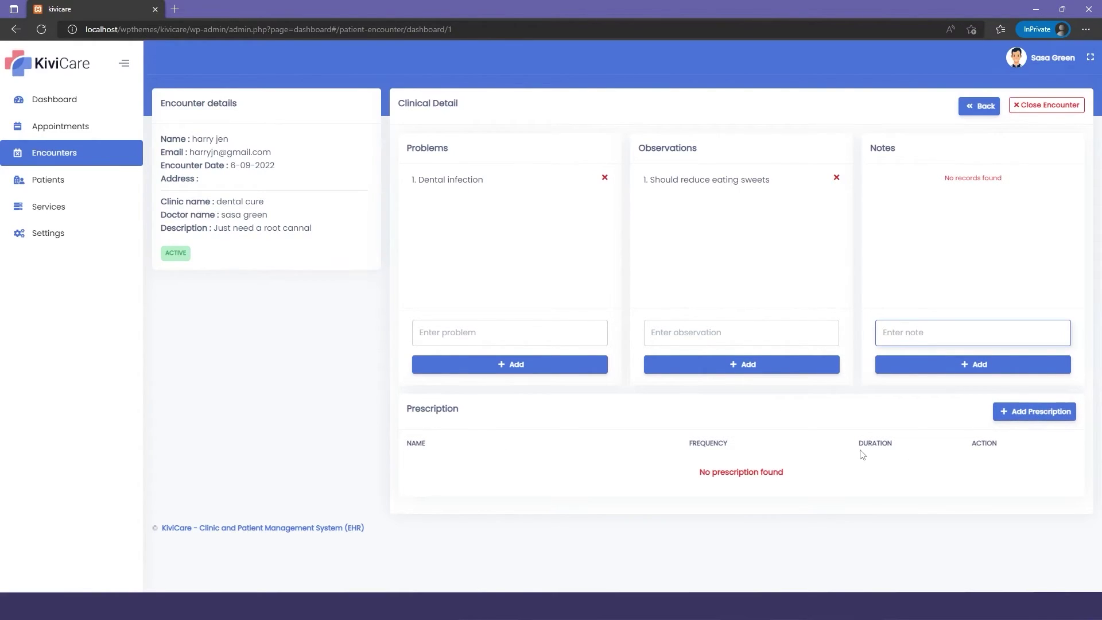
Start a new prescription, creating 'metadin' as the medicine.
left_click(1027, 410)
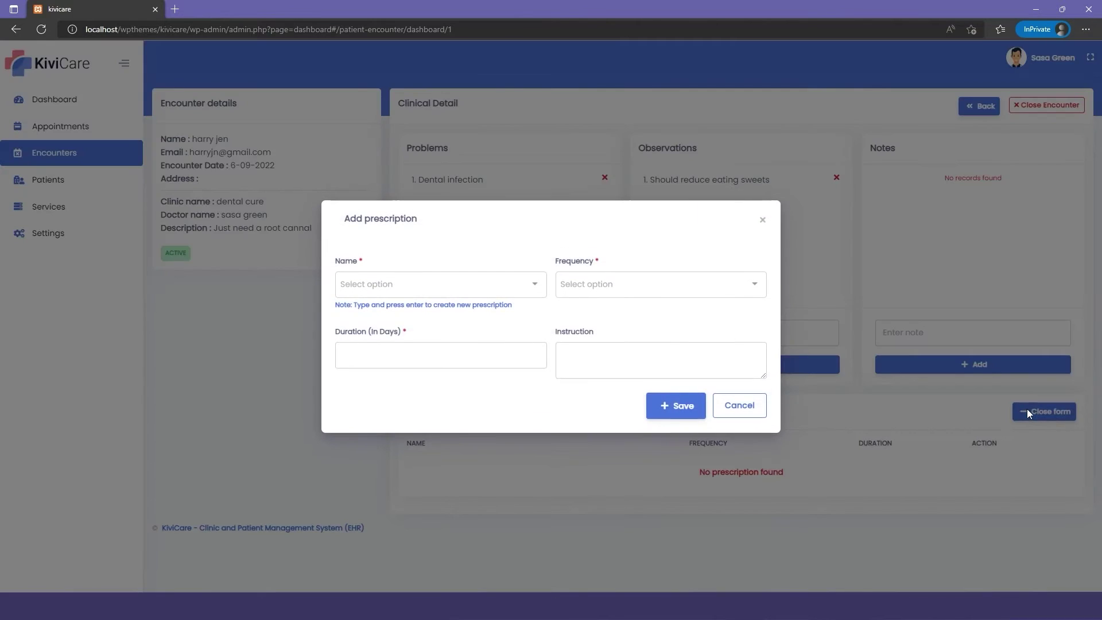
left_click(470, 282)
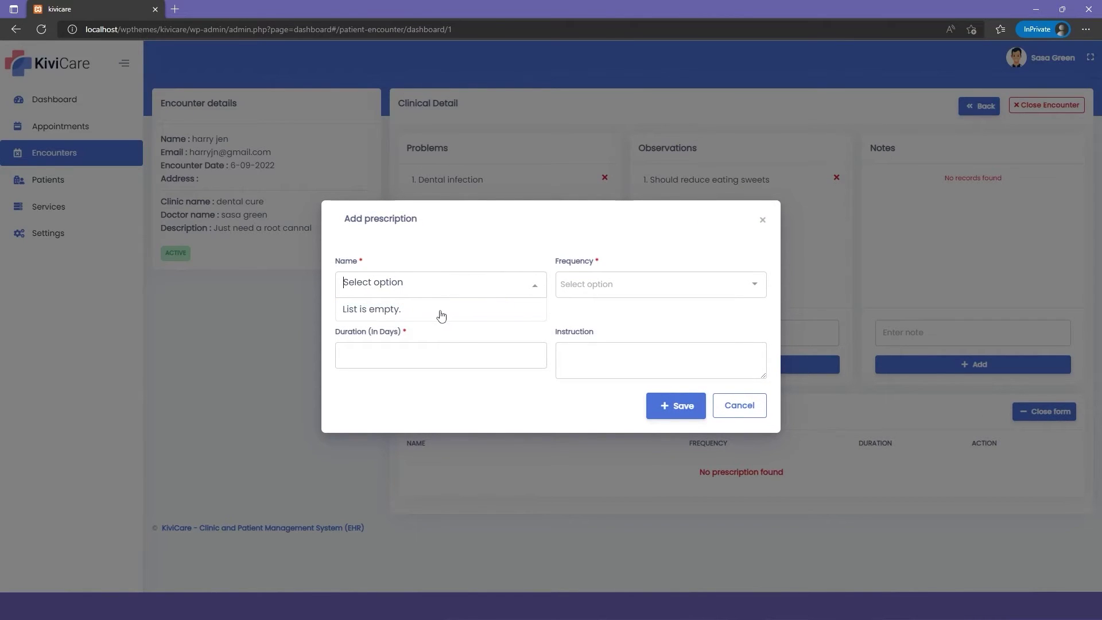
type("metadi")
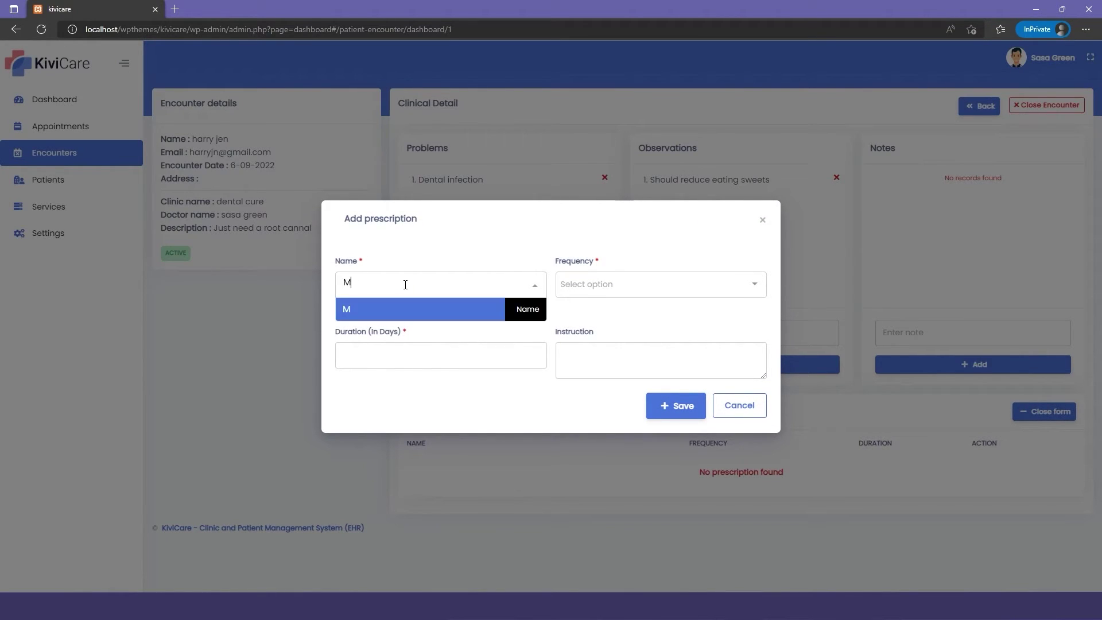
key("BackSpace")
key("BackSpace")
key("BackSpace")
key("BackSpace")
key("BackSpace")
key("BackSpace")
type("metadin")
key("Return")
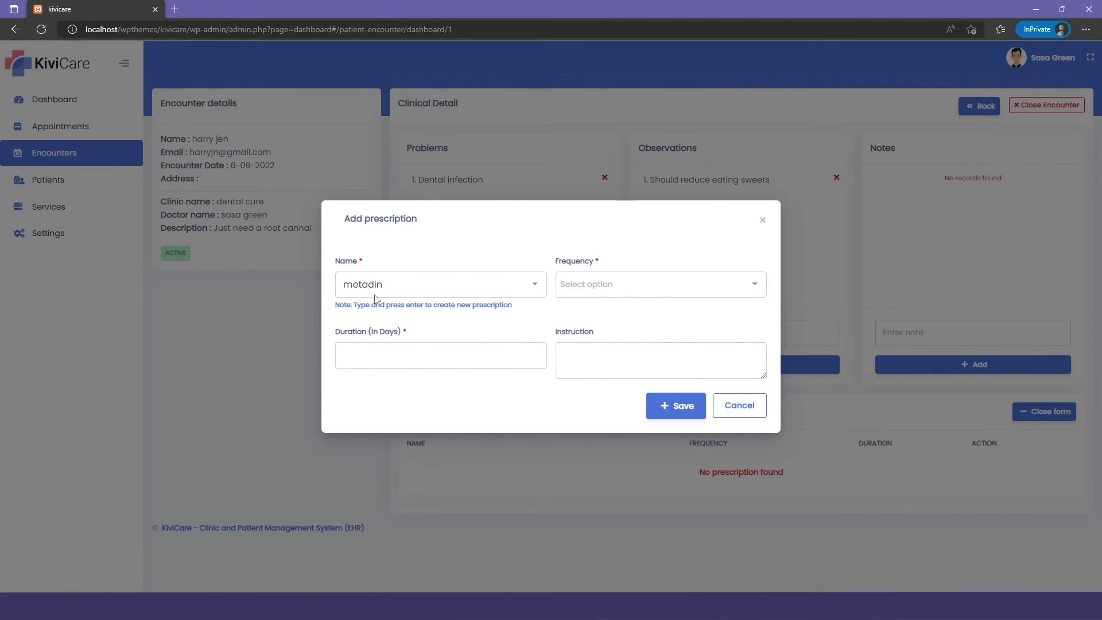
Give metadin frequency 1, 3 days and 'with milk', save, and begin closing the encounter.
left_click(566, 285)
type("1")
left_click(576, 310)
left_click(445, 352)
left_click(607, 350)
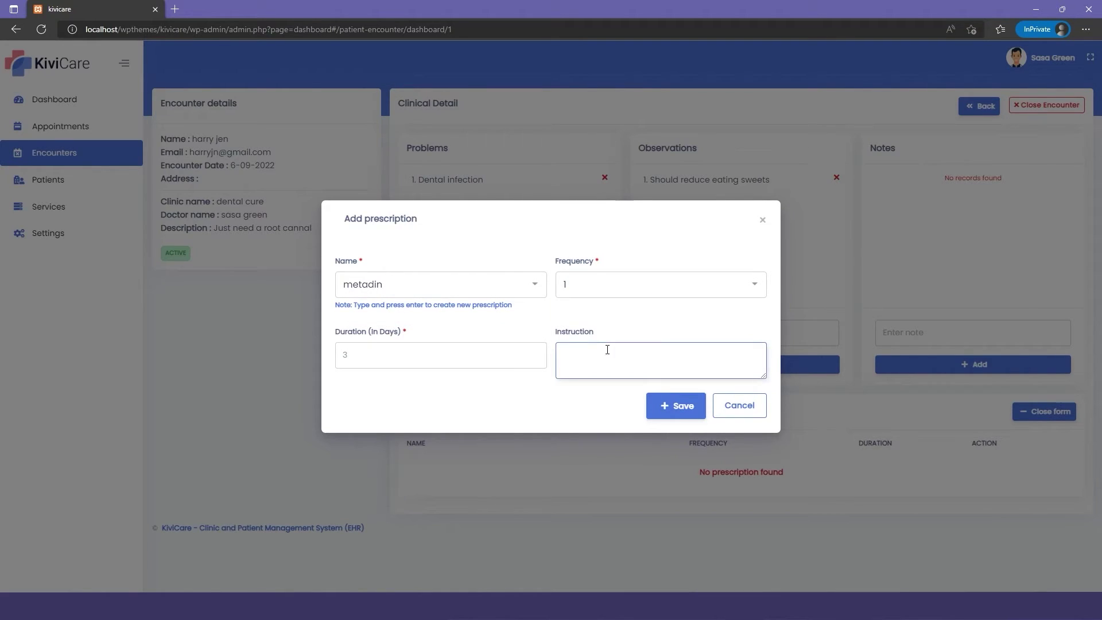
left_click(666, 401)
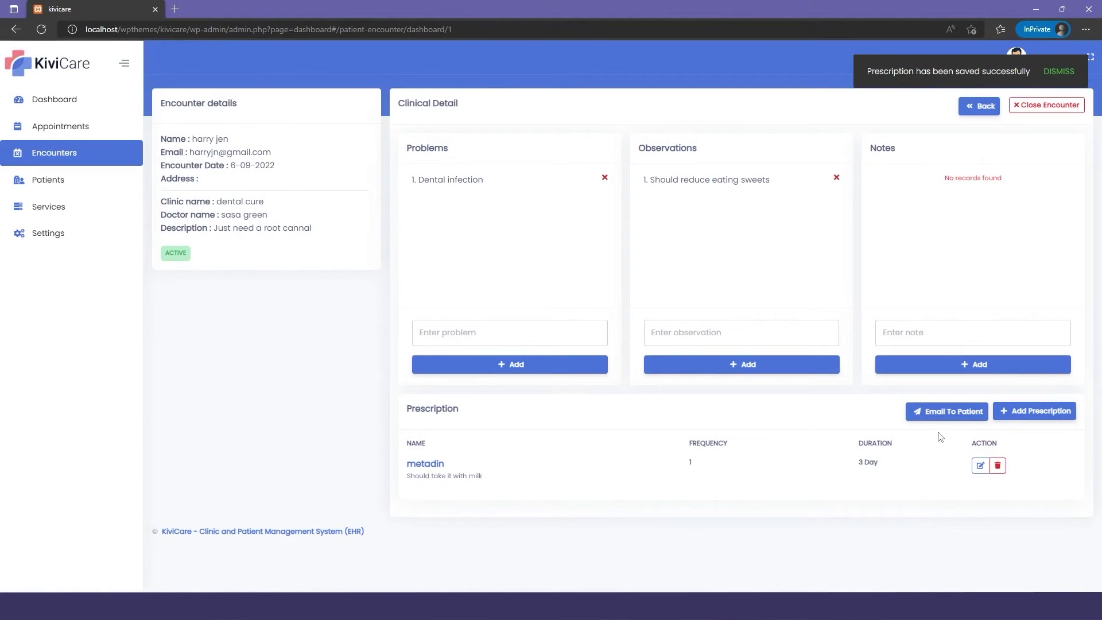
left_click(1036, 105)
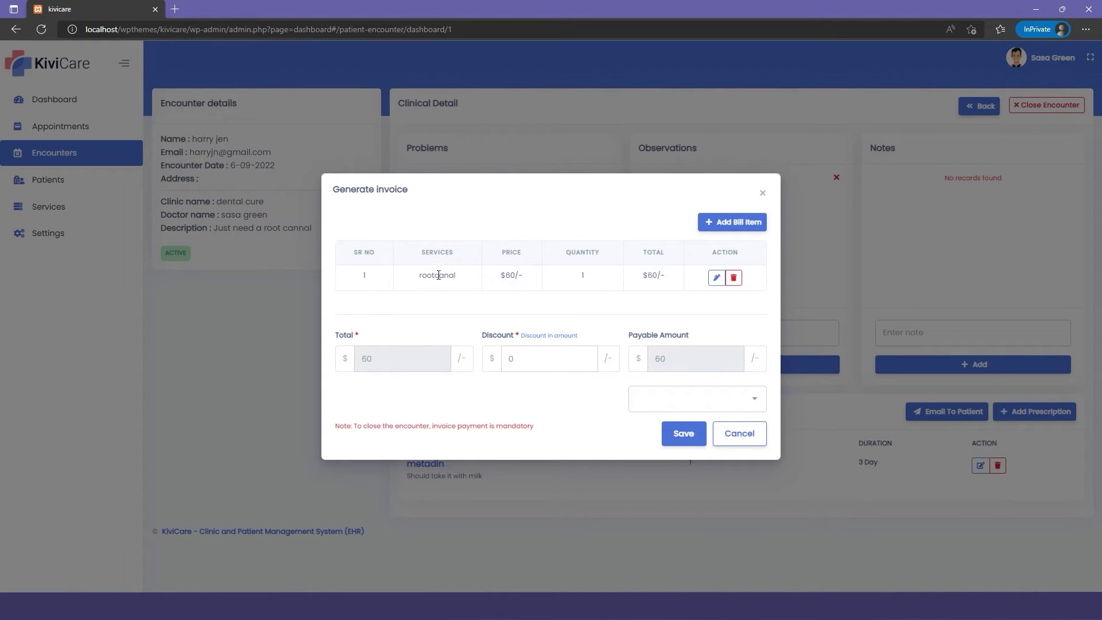
Apply a $20 discount to the rootcanal bill, mark it Paid, and close the encounter.
left_click(721, 228)
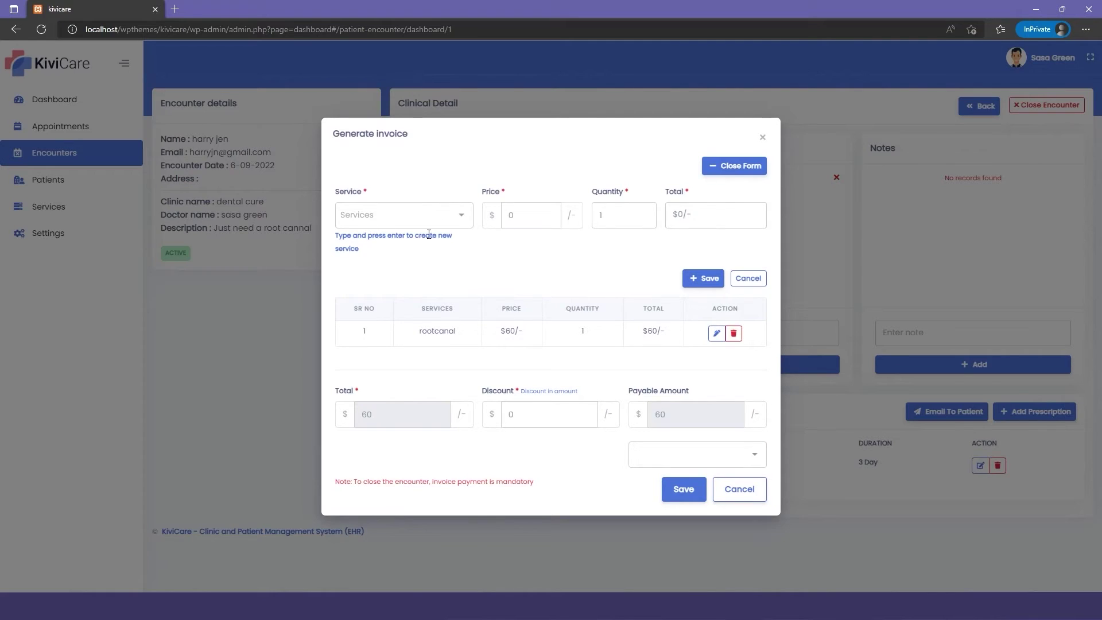
left_click(737, 170)
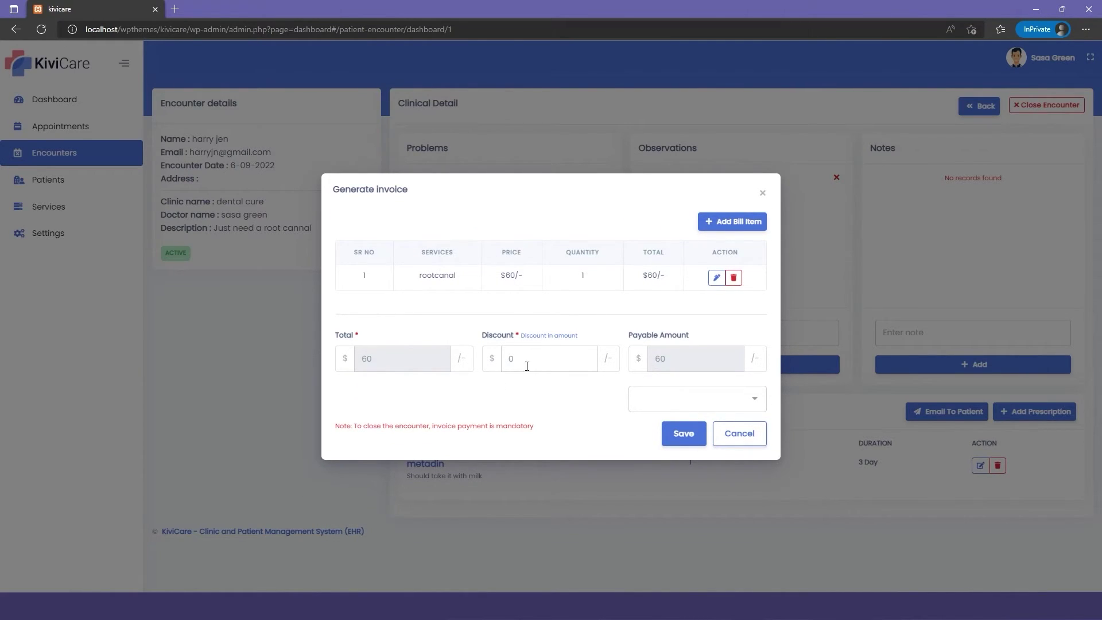
double_click(512, 360)
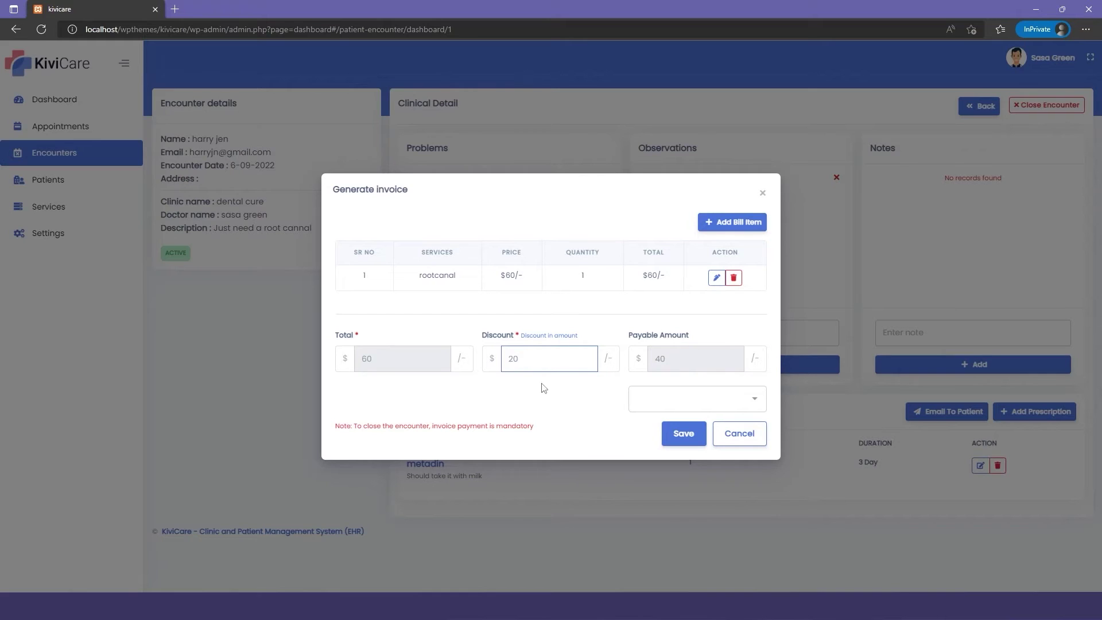
left_click(744, 396)
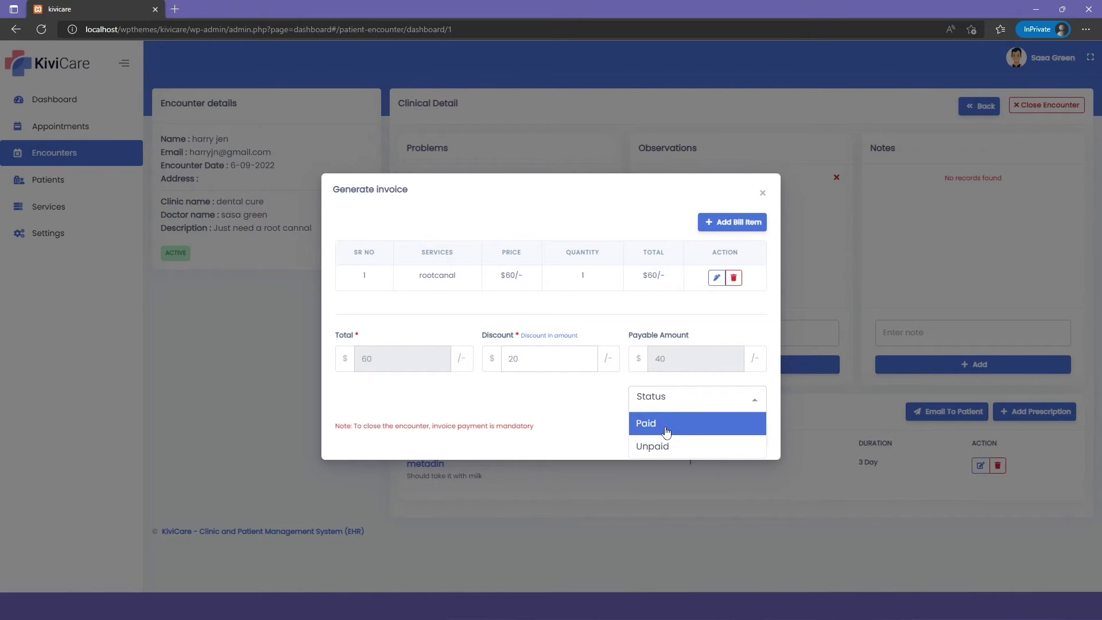
left_click(665, 431)
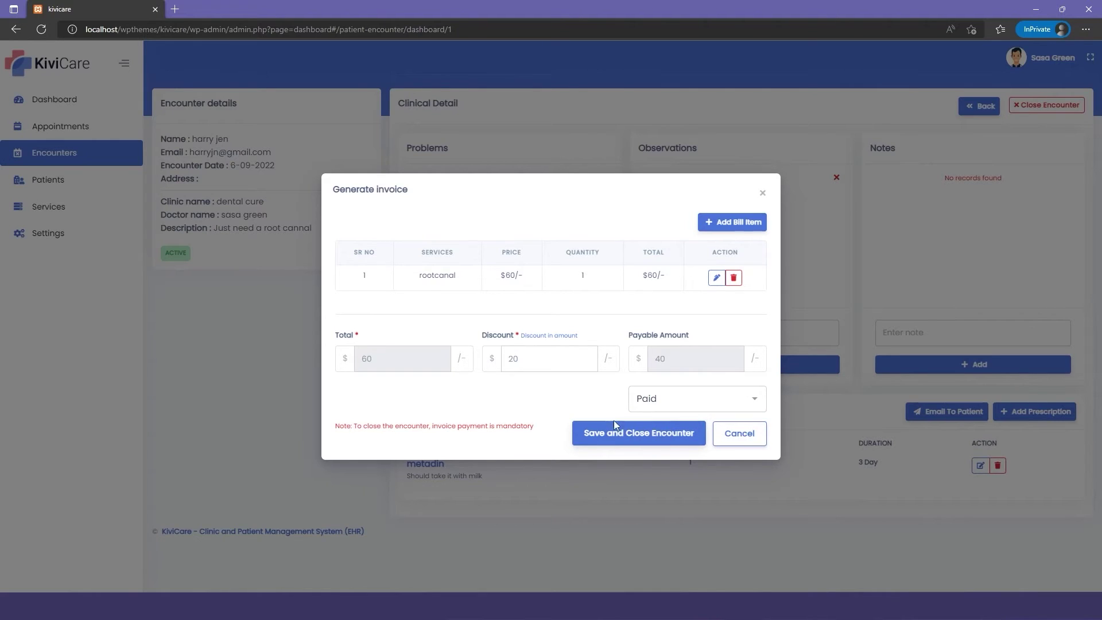
left_click(648, 435)
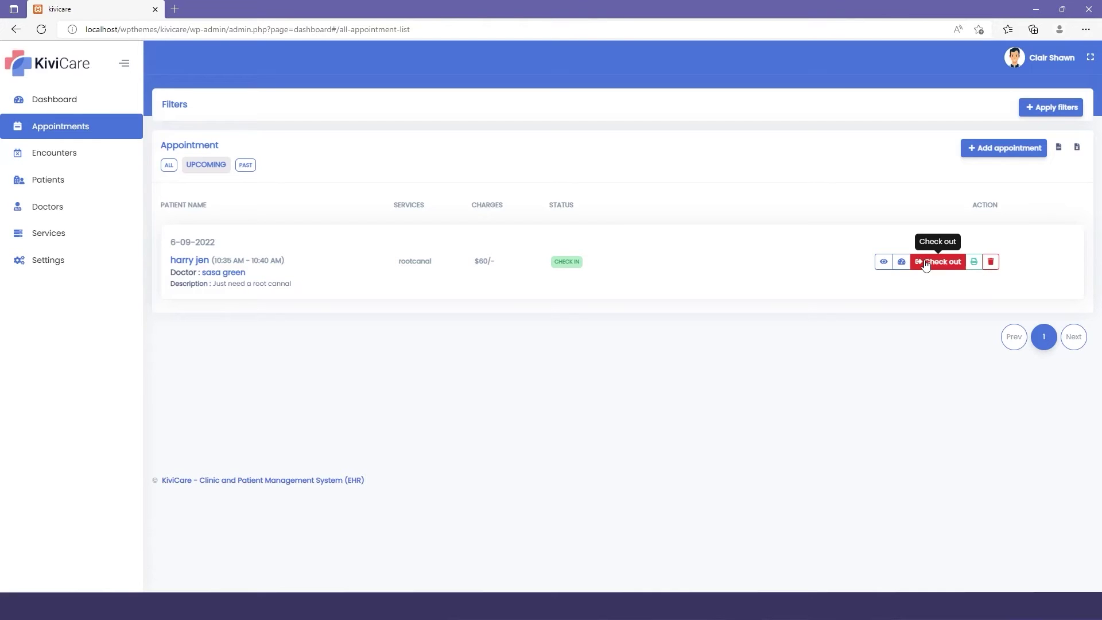
Check out the rootcanal appointment, then review encounters and the dashboard's $40 revenue.
left_click(926, 264)
left_click(580, 344)
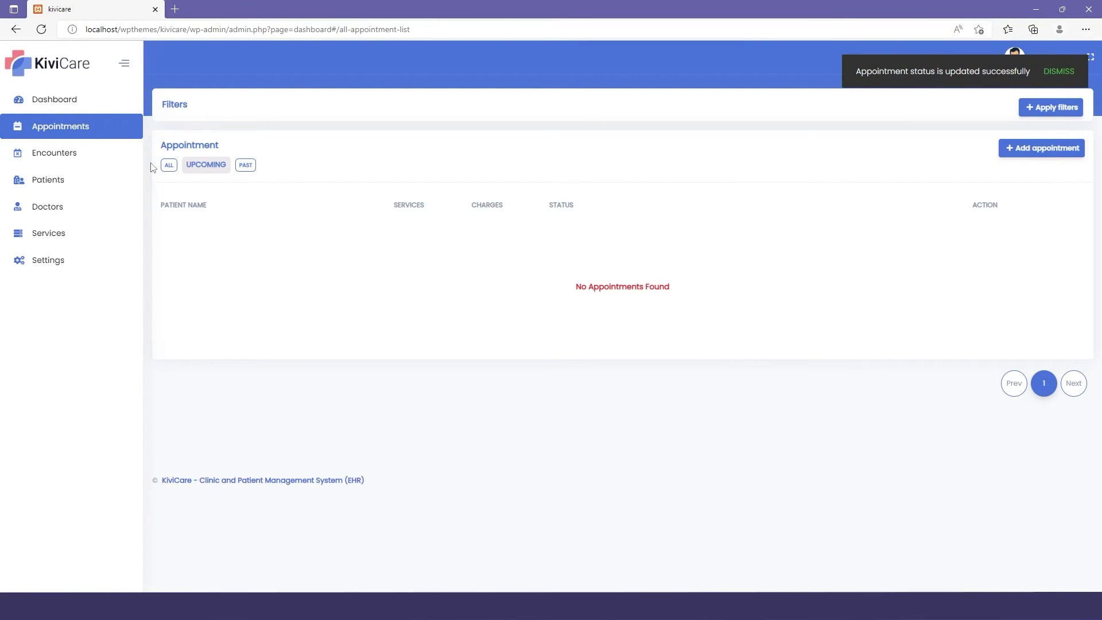
left_click(105, 157)
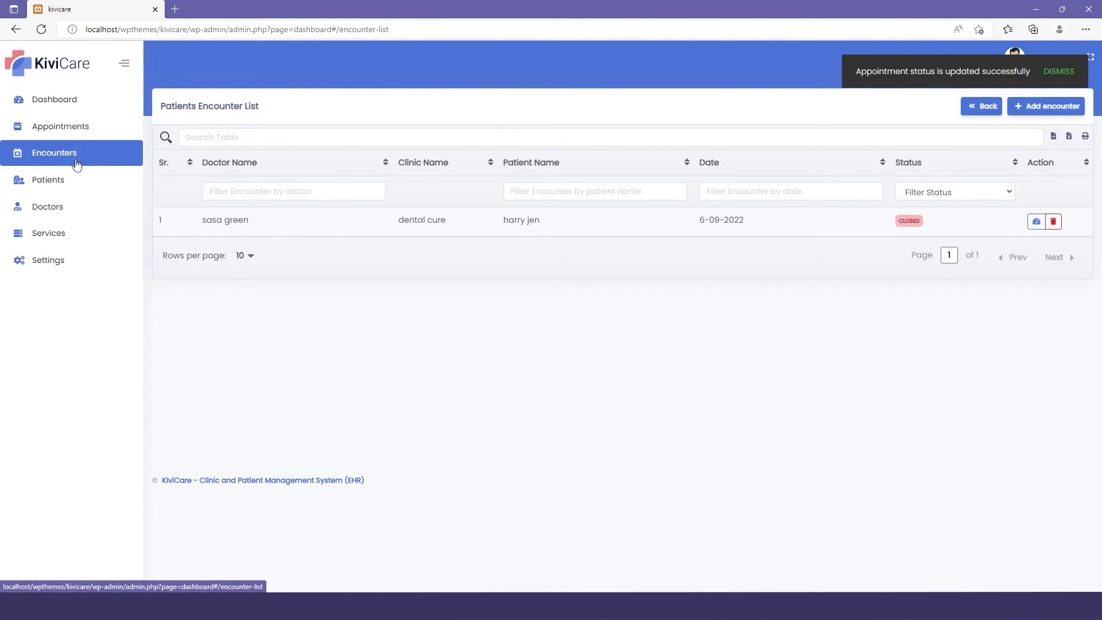
left_click(85, 101)
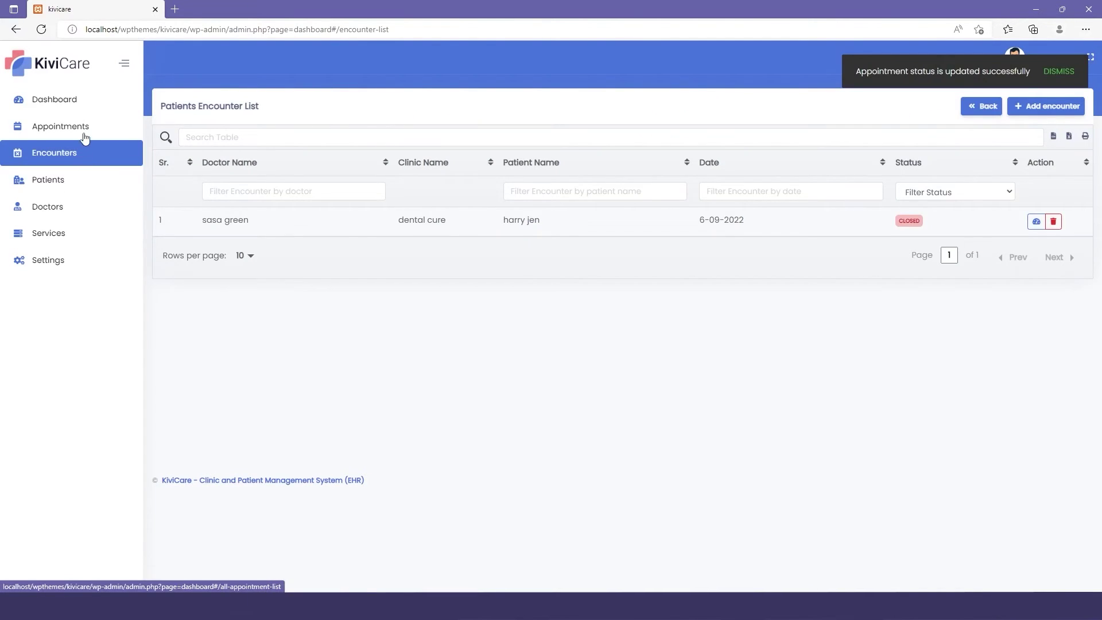
left_click(85, 101)
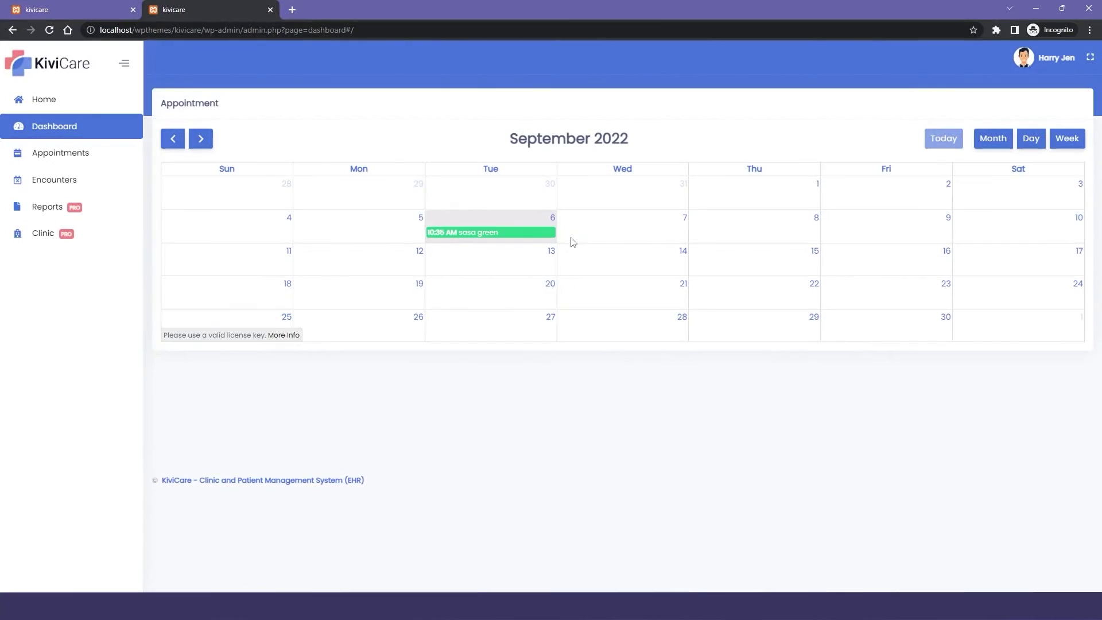
As the patient, review the closed encounter and its paid $40 bill details.
left_click(89, 157)
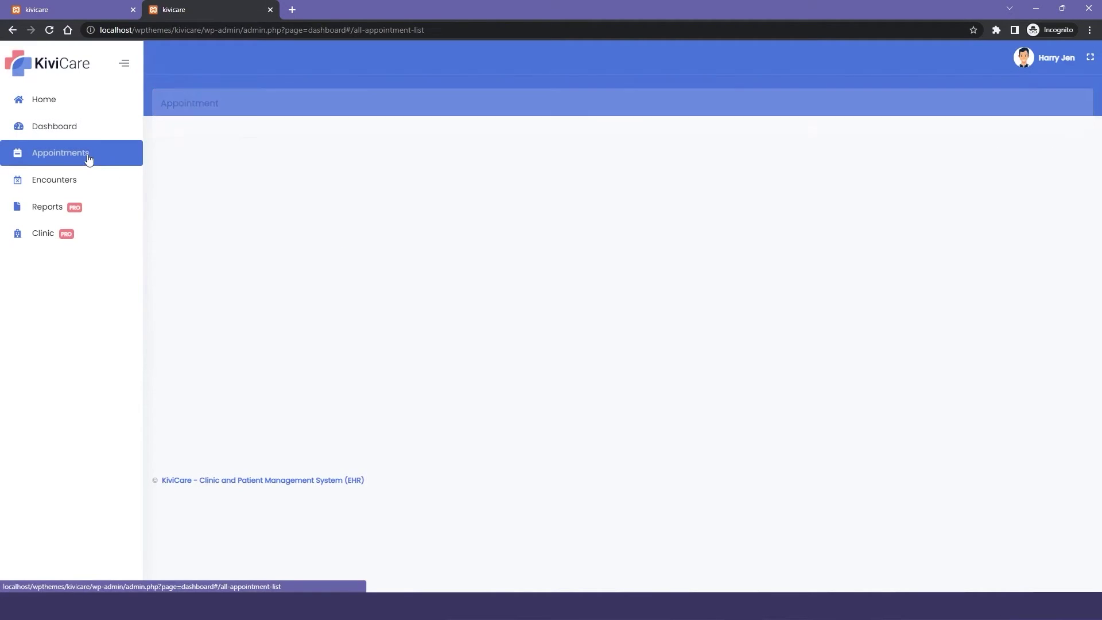
left_click(57, 182)
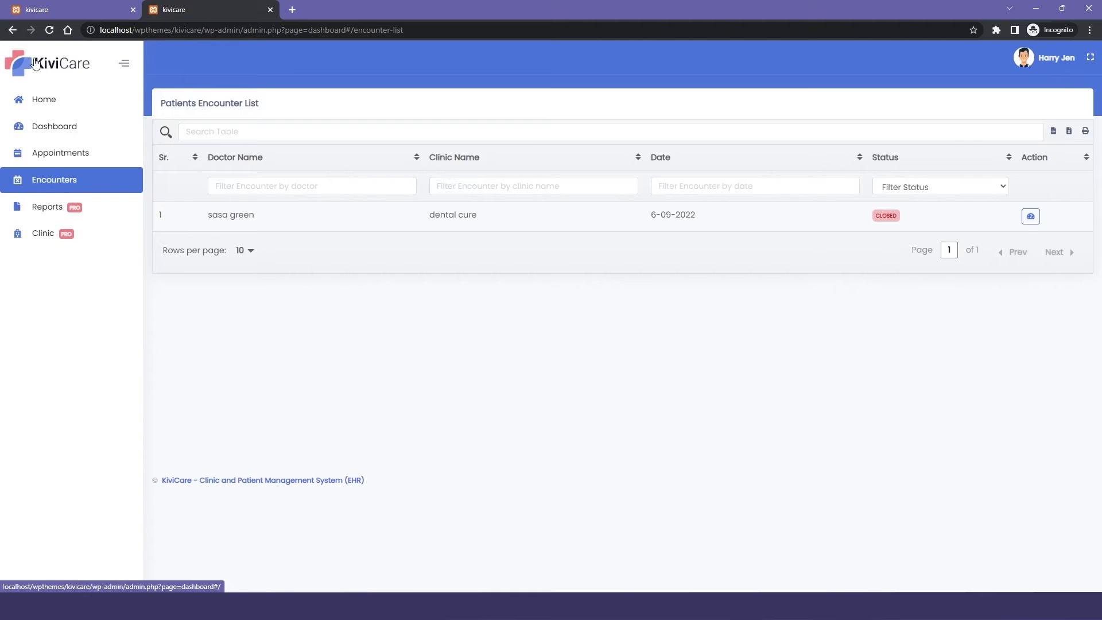
left_click(1028, 224)
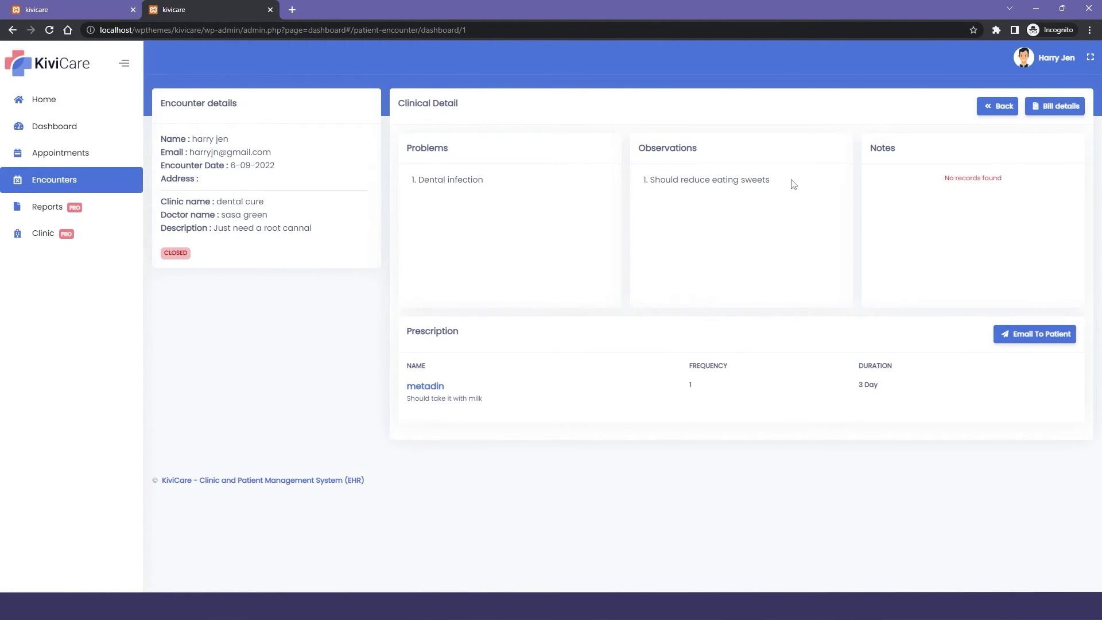
left_click(1073, 107)
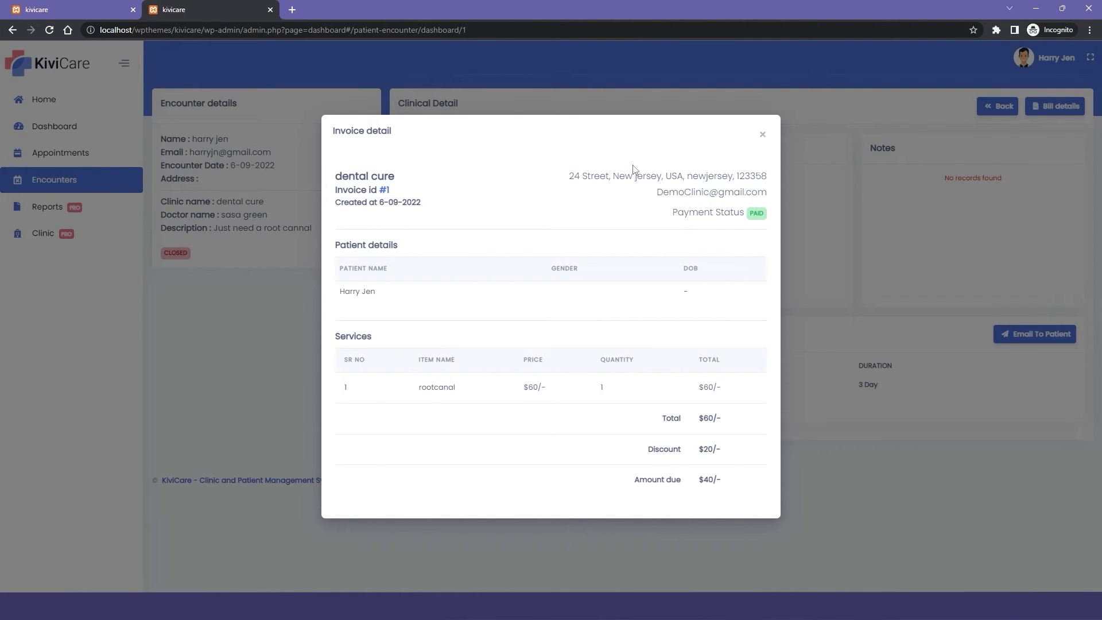
left_click(762, 135)
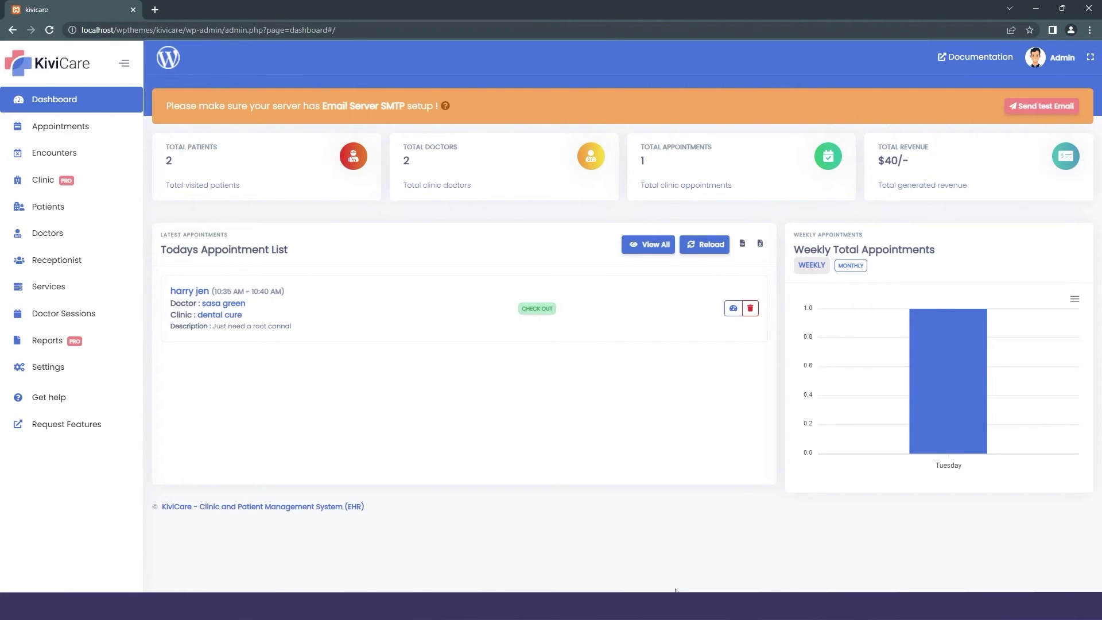
Browse the plugin's general settings page.
left_click(56, 373)
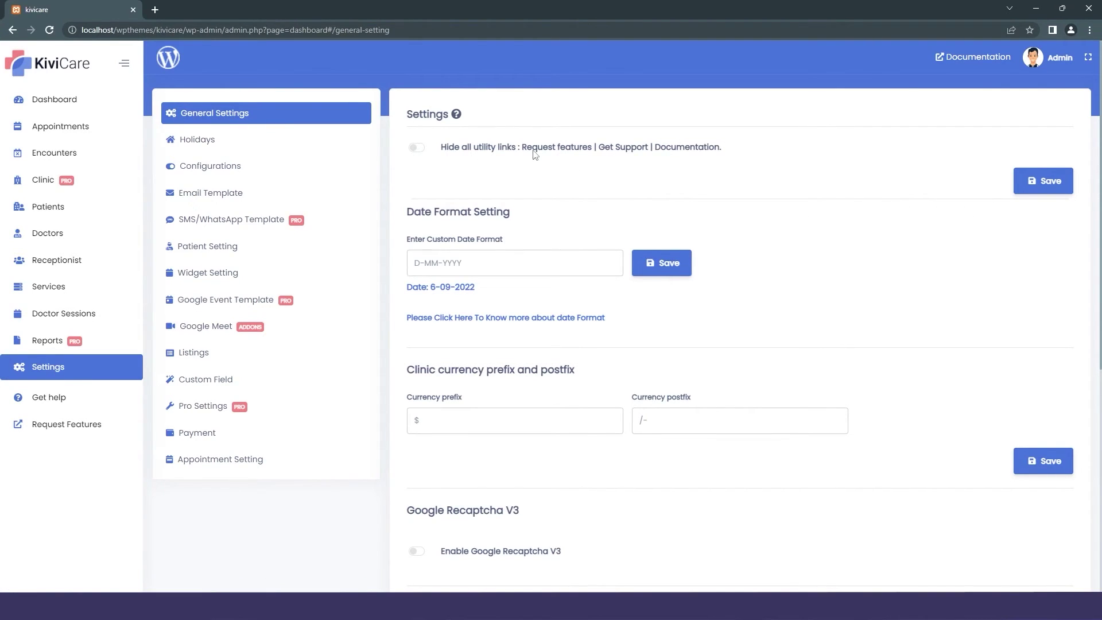
scroll(534, 154, "down", 5)
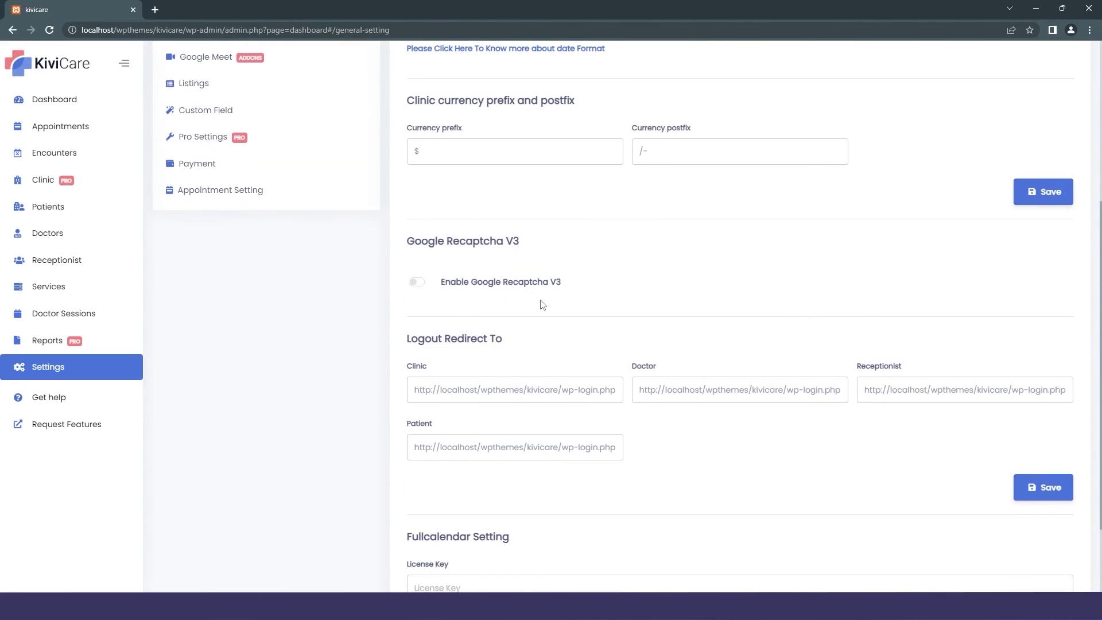
scroll(542, 304, "down", 2)
scroll(475, 315, "up", 7)
Draft a doctor holiday, then abandon it for the Configurations page.
left_click(221, 143)
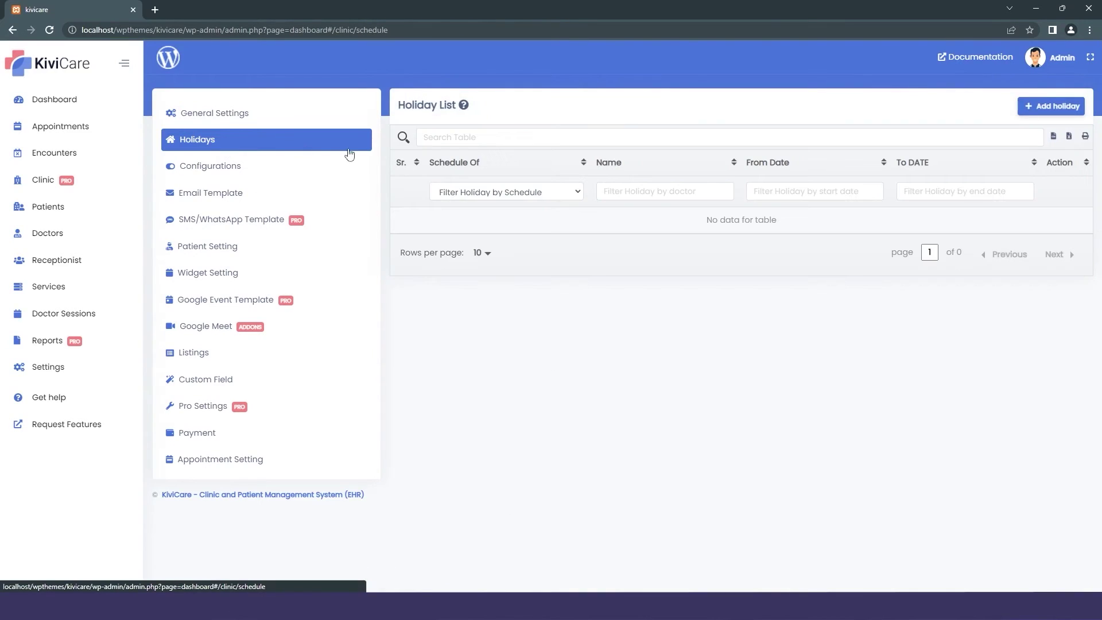
left_click(1059, 107)
left_click(538, 165)
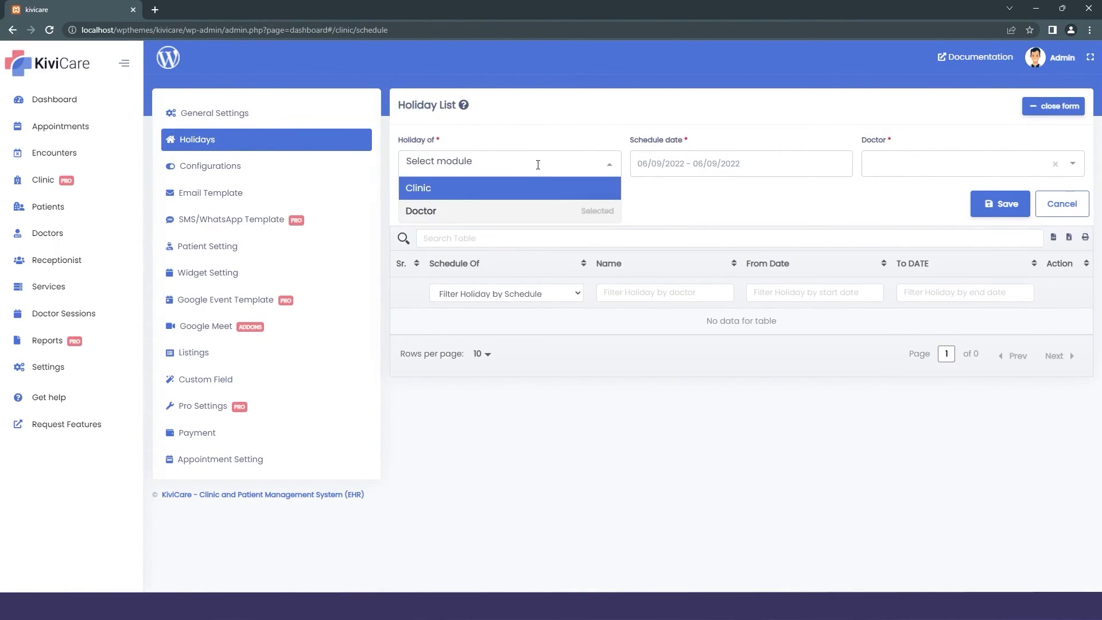
left_click(421, 211)
left_click(727, 201)
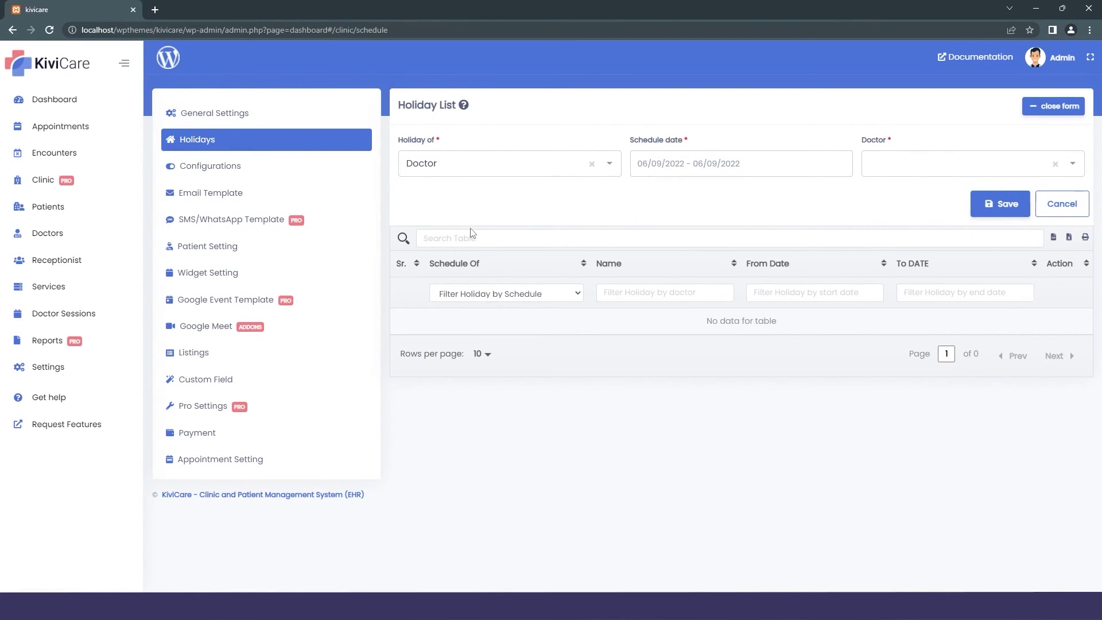
left_click(287, 166)
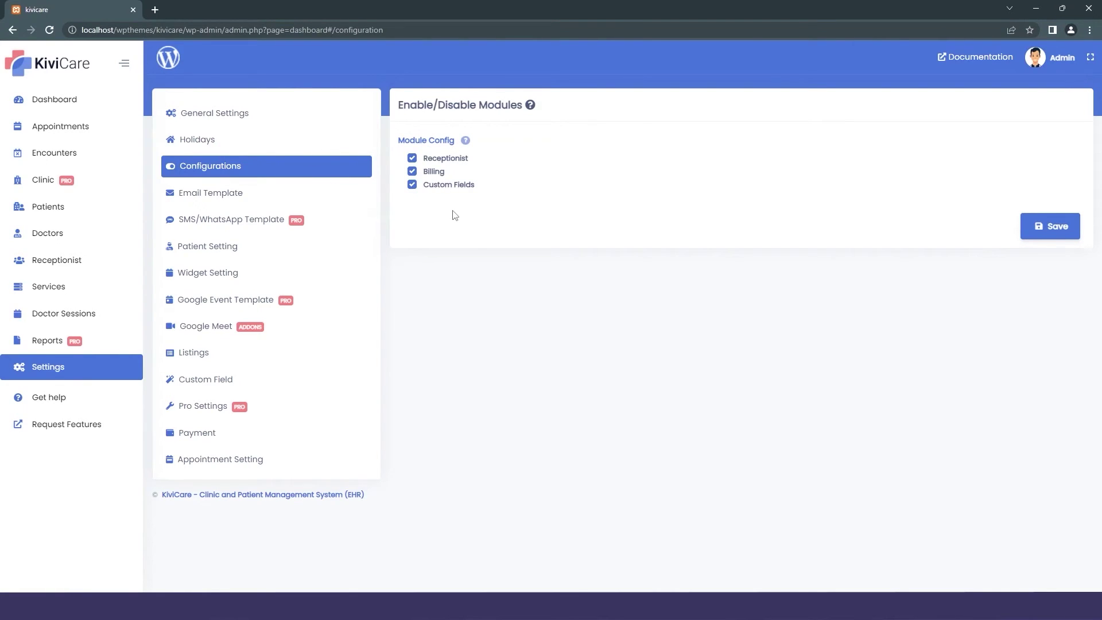
Review the clinic admin registration email template and the SMS/WhatsApp templates.
left_click(282, 200)
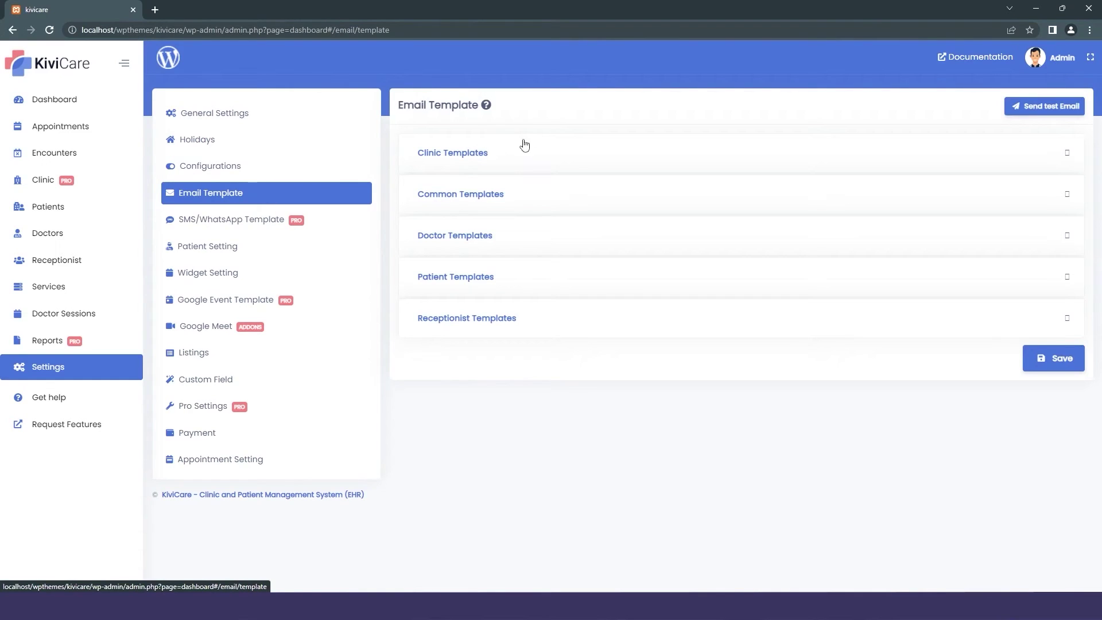
left_click(481, 164)
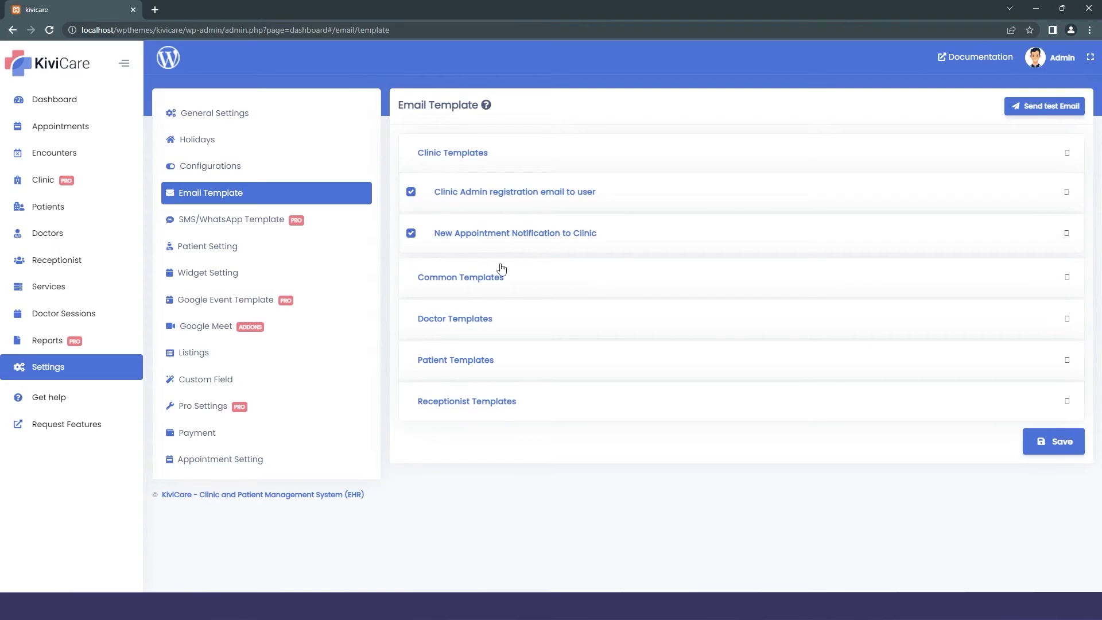
left_click(482, 189)
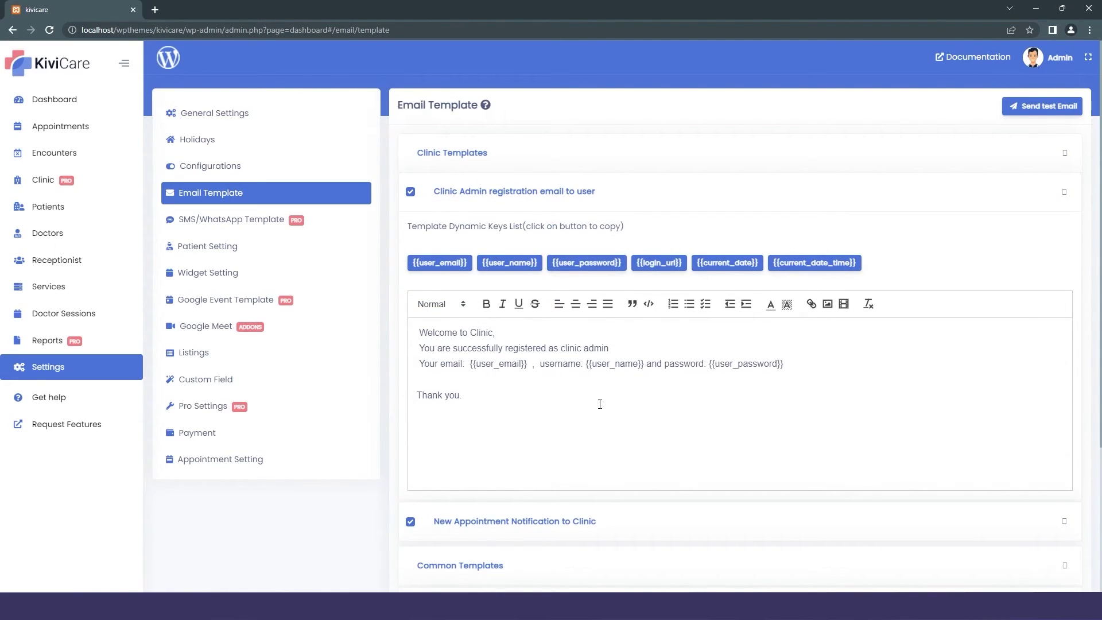
left_click(254, 223)
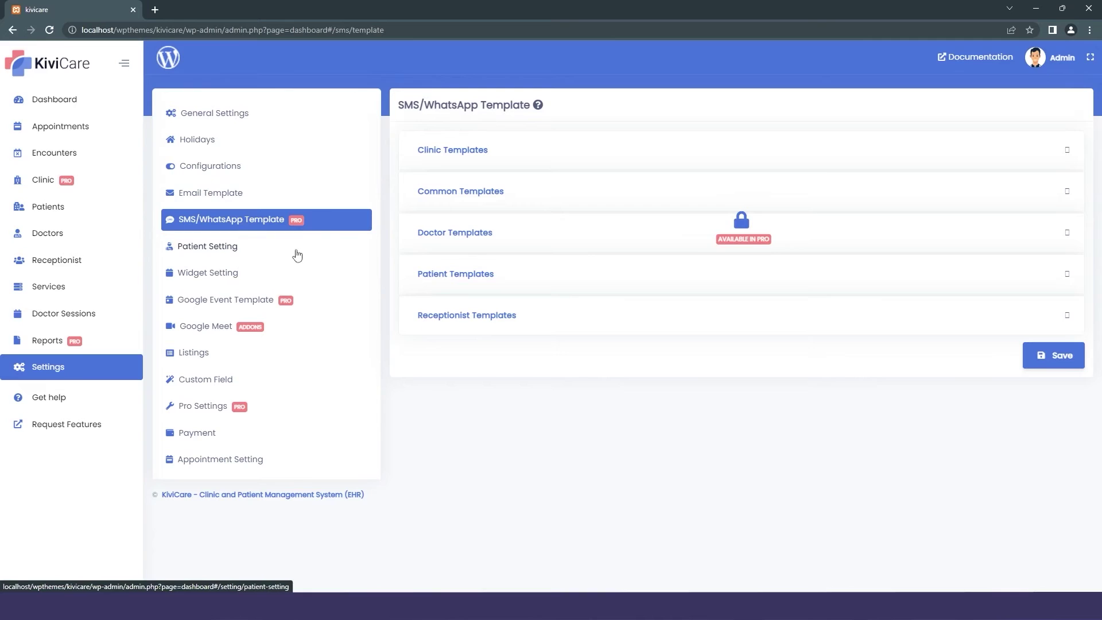
Toggle the patient unique ID setting on and back off.
left_click(234, 248)
left_click(408, 142)
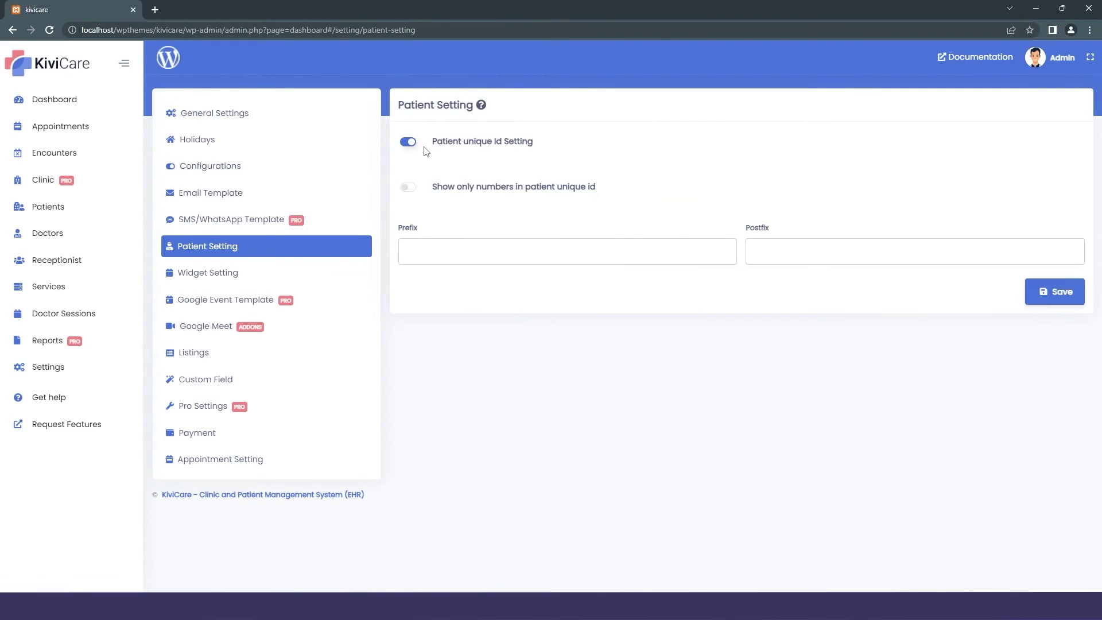
left_click(408, 141)
Scroll through the booking widget settings, then view the Google Event Template.
left_click(252, 275)
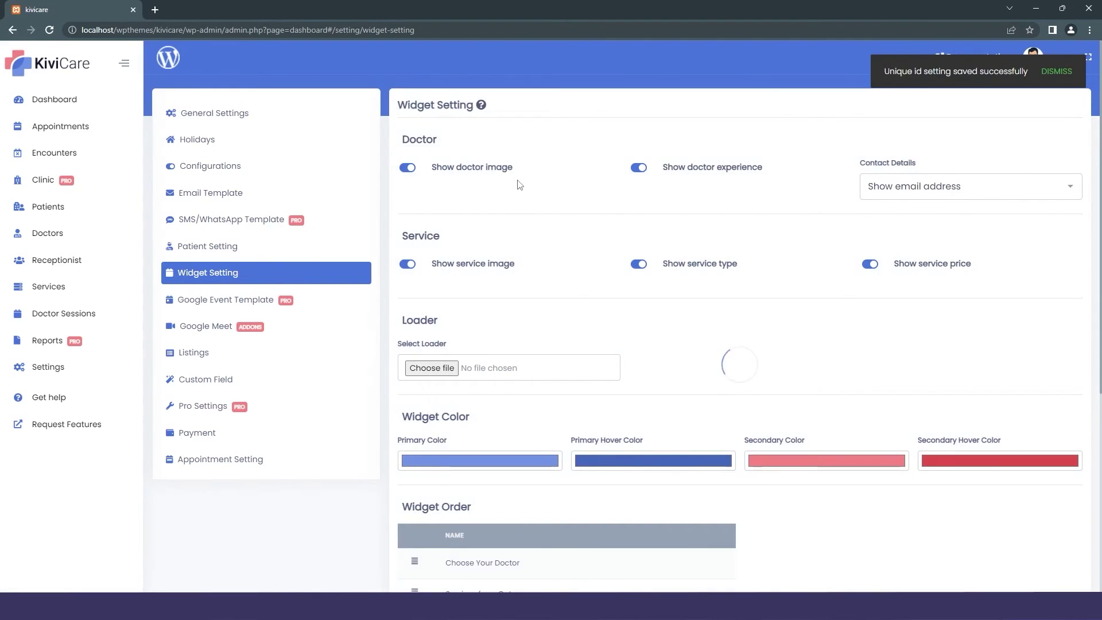
scroll(516, 184, "down", 2)
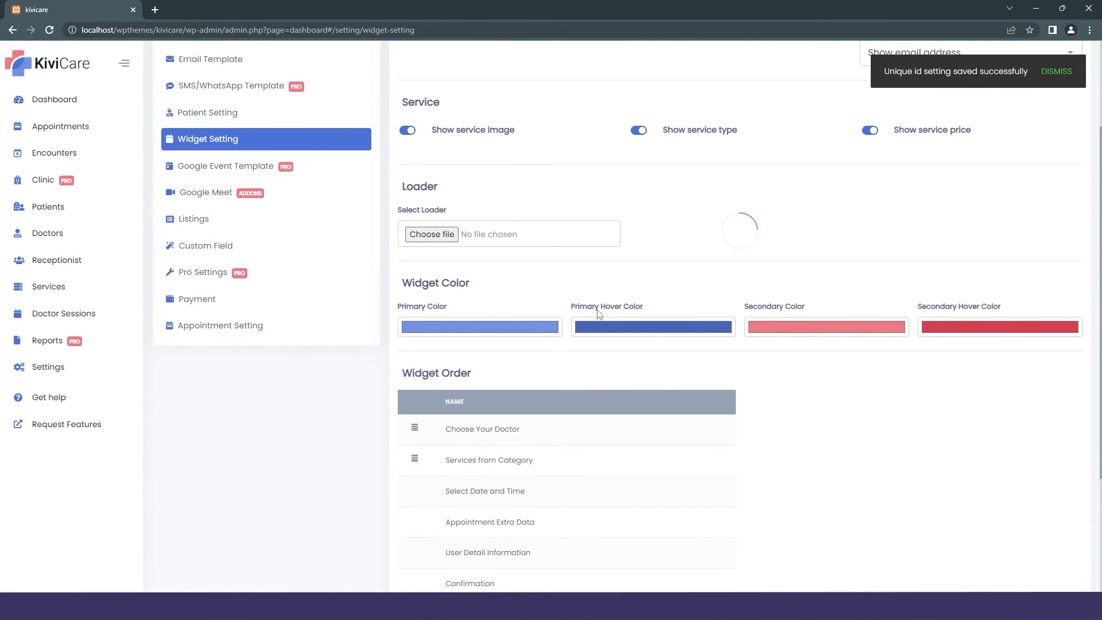
scroll(606, 468, "down", 2)
scroll(596, 431, "down", 2)
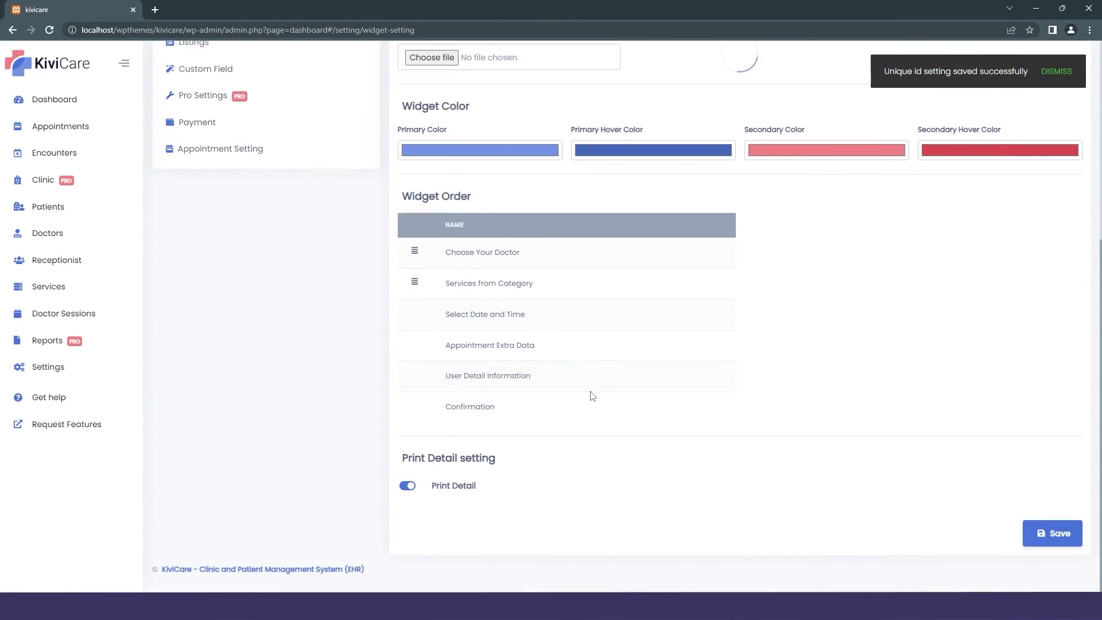
scroll(540, 321, "up", 3)
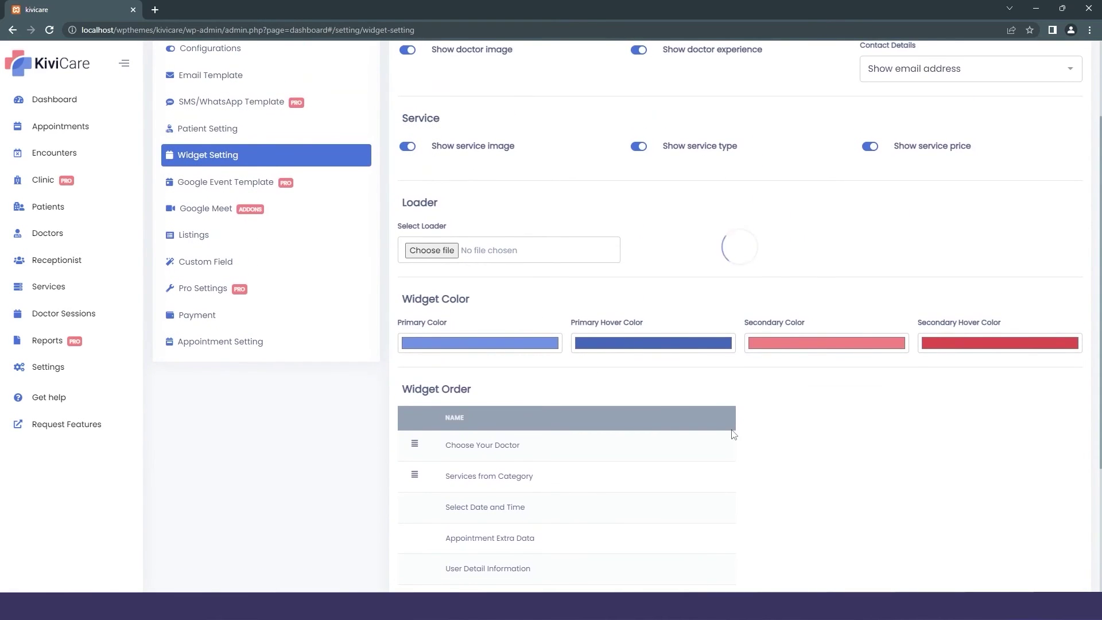
scroll(540, 321, "up", 2)
left_click(287, 278)
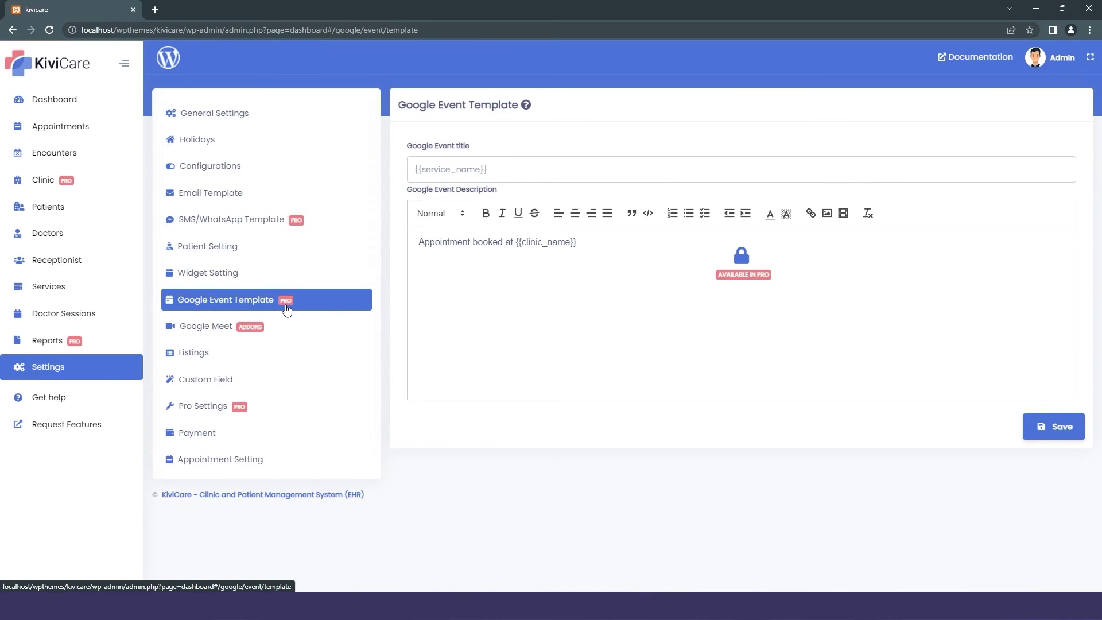
View the Google Meet settings, the listing data table and the empty custom field list.
left_click(251, 326)
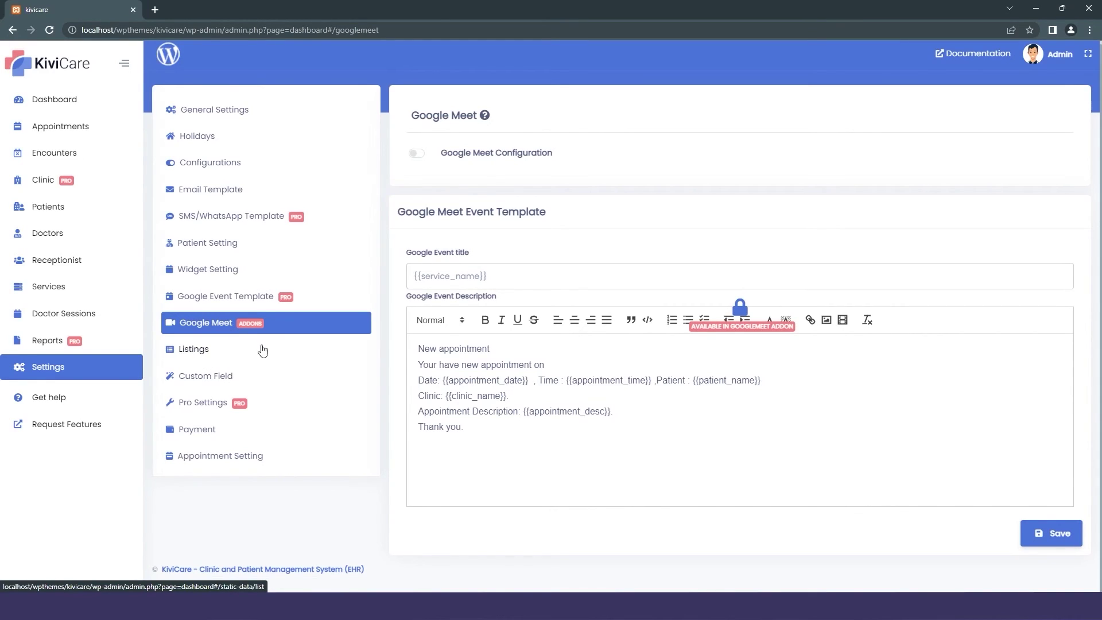
left_click(195, 347)
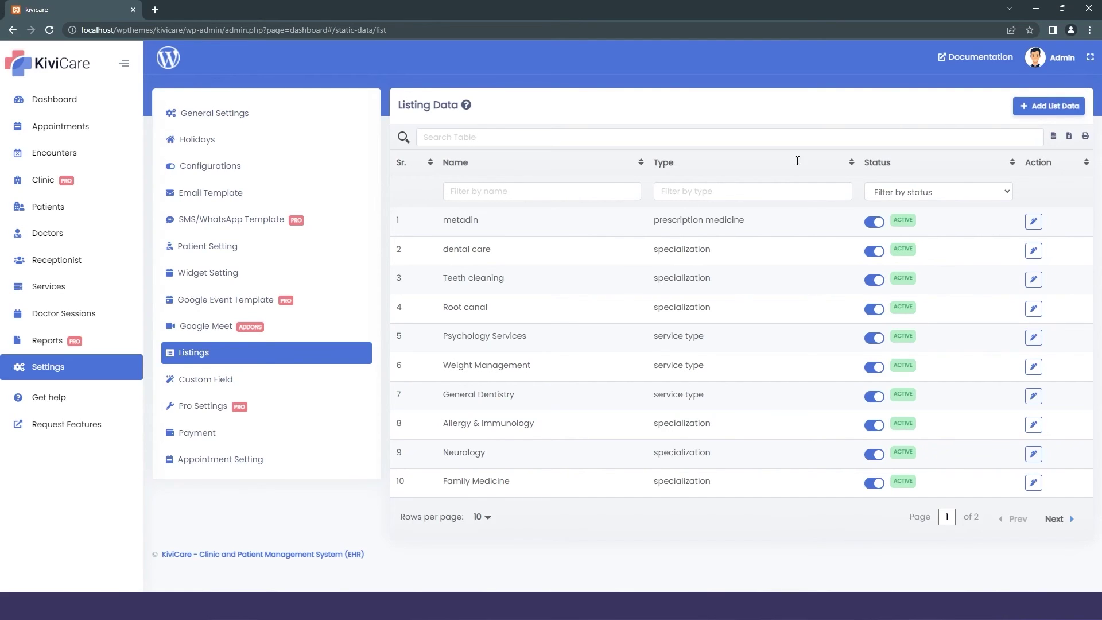
left_click(275, 378)
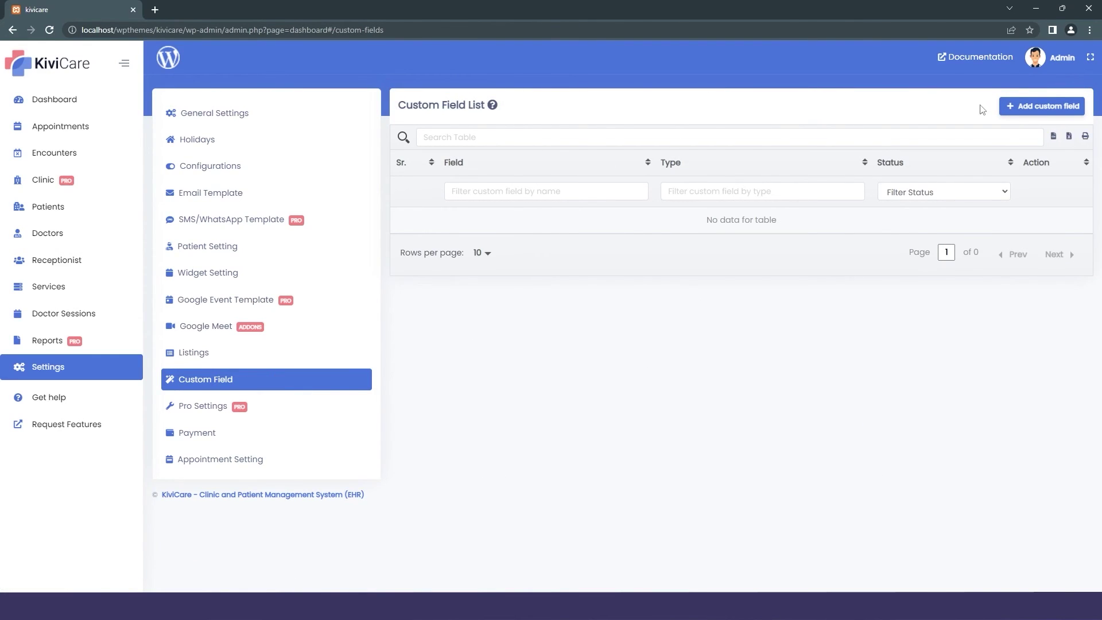
Inspect a new custom field's module and doctor options, discard it, and open Pro Settings.
left_click(1002, 108)
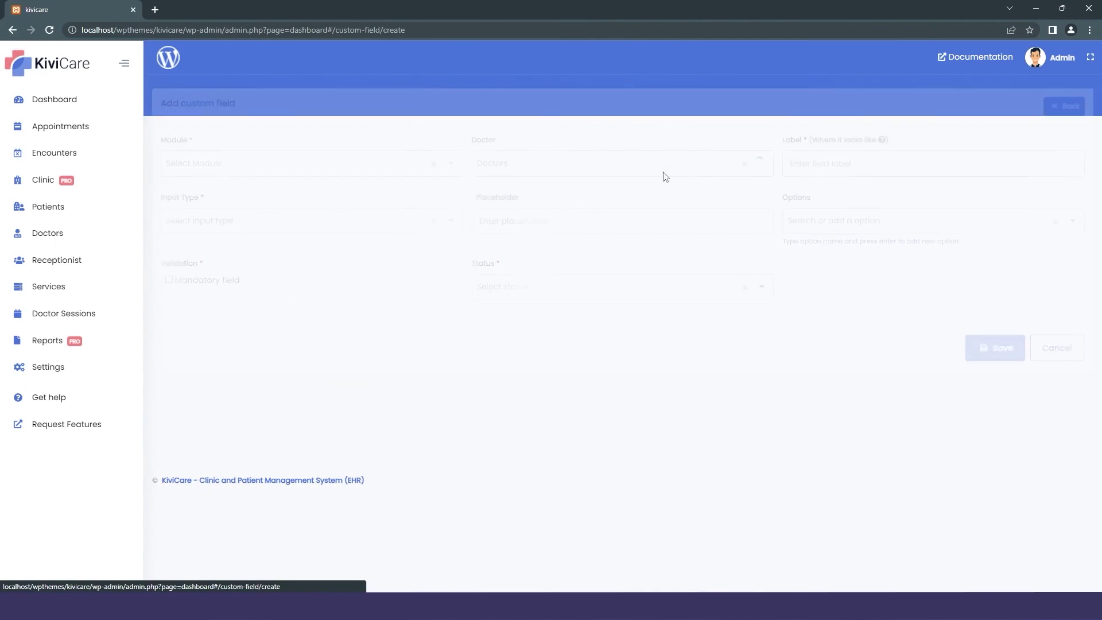
left_click(346, 170)
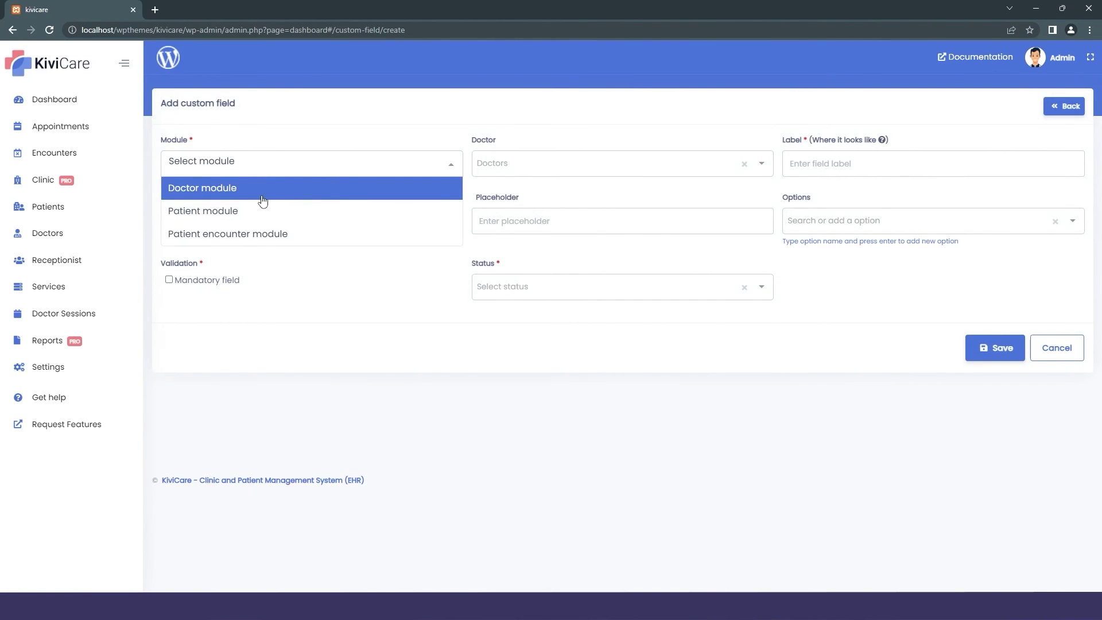
left_click(549, 167)
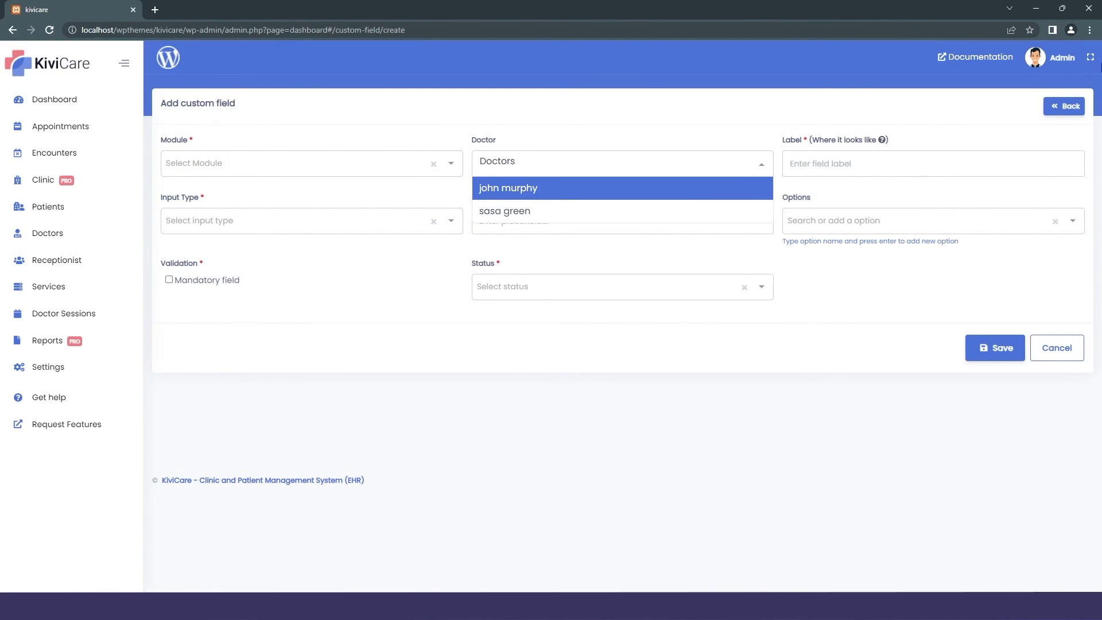
left_click(1063, 107)
left_click(247, 415)
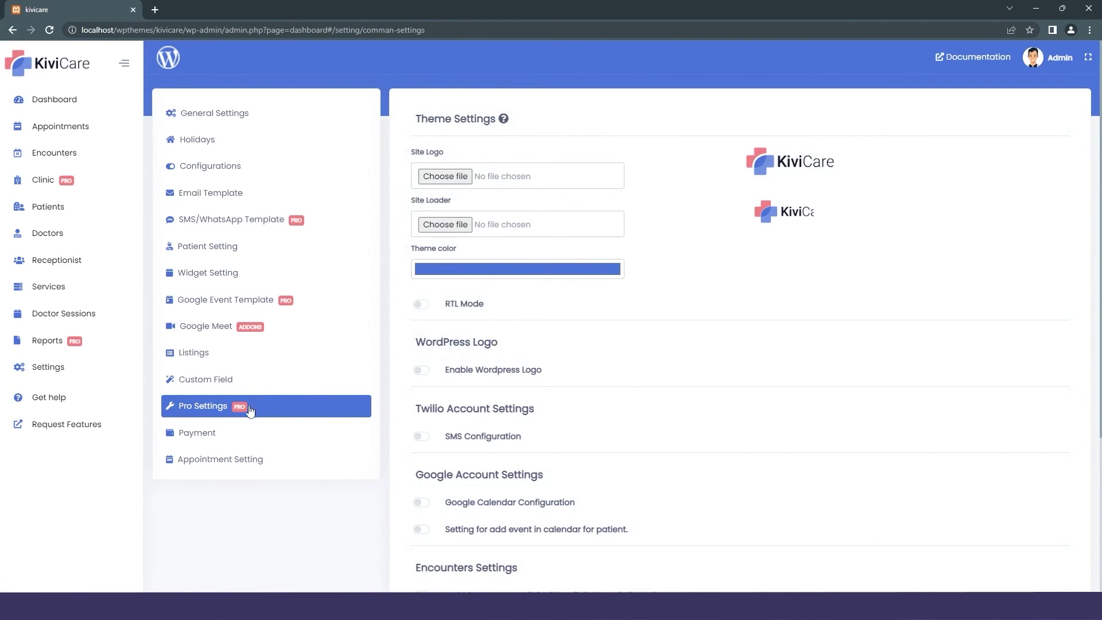
scroll(618, 438, "down", 4)
scroll(618, 438, "up", 4)
scroll(620, 438, "down", 4)
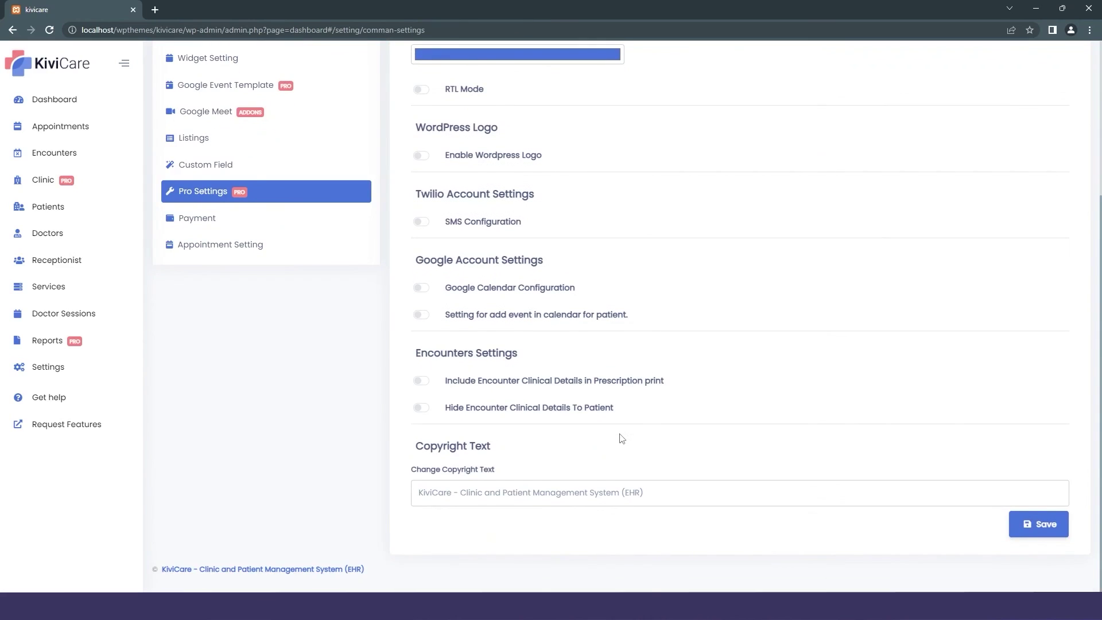
scroll(621, 439, "up", 4)
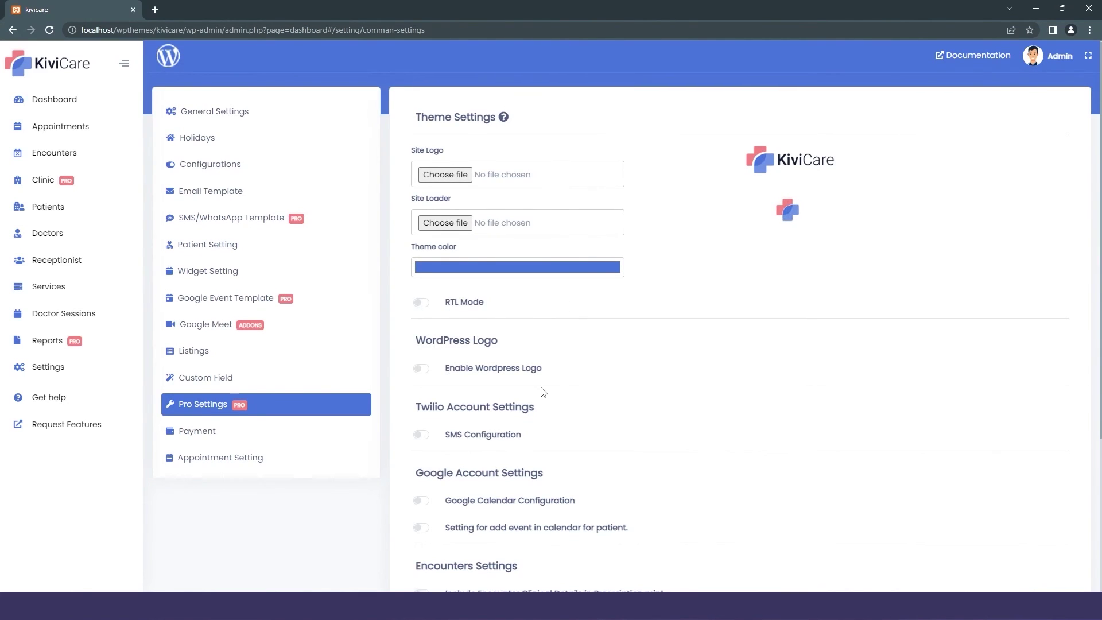
scroll(542, 387, "down", 1)
scroll(552, 372, "down", 2)
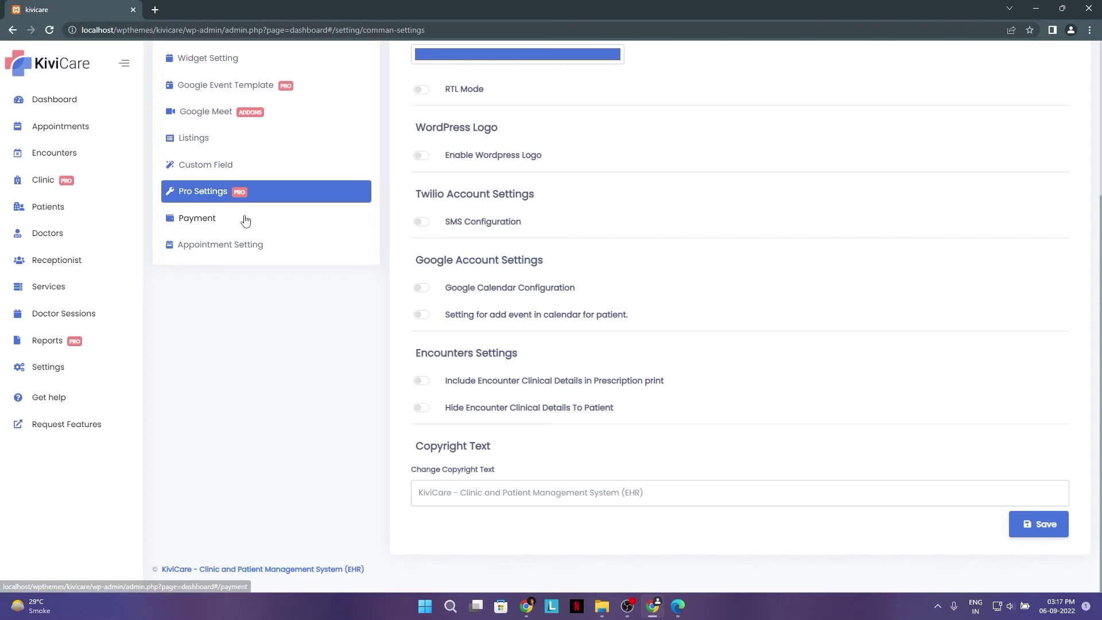
Enable PayPal payments, review the 365-day open and 0-day close booking window, then open General Settings.
left_click(244, 218)
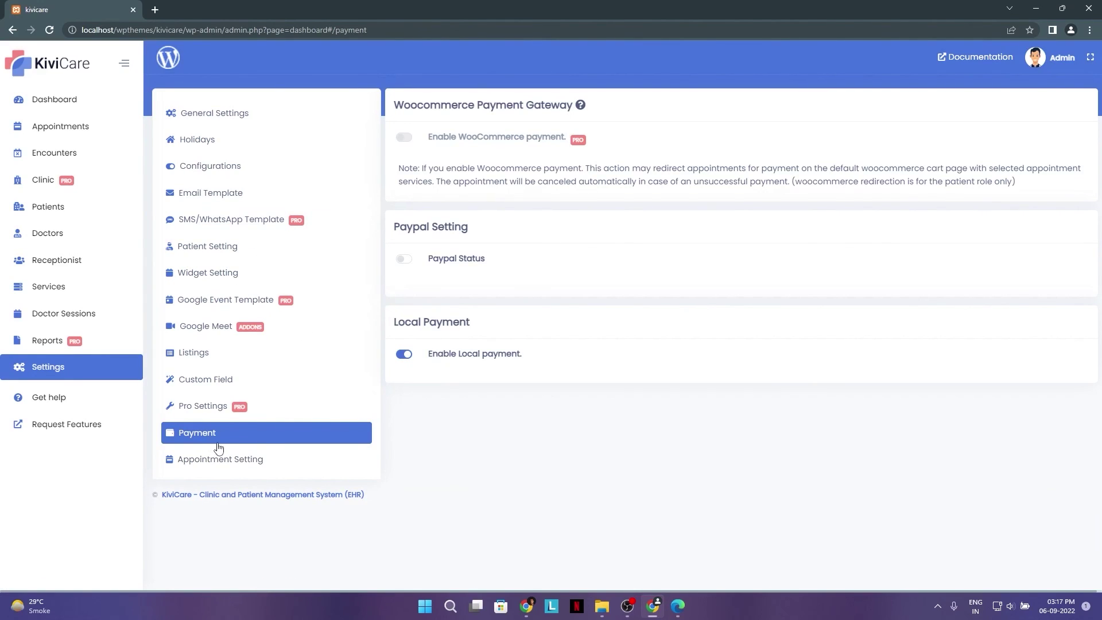
left_click(401, 262)
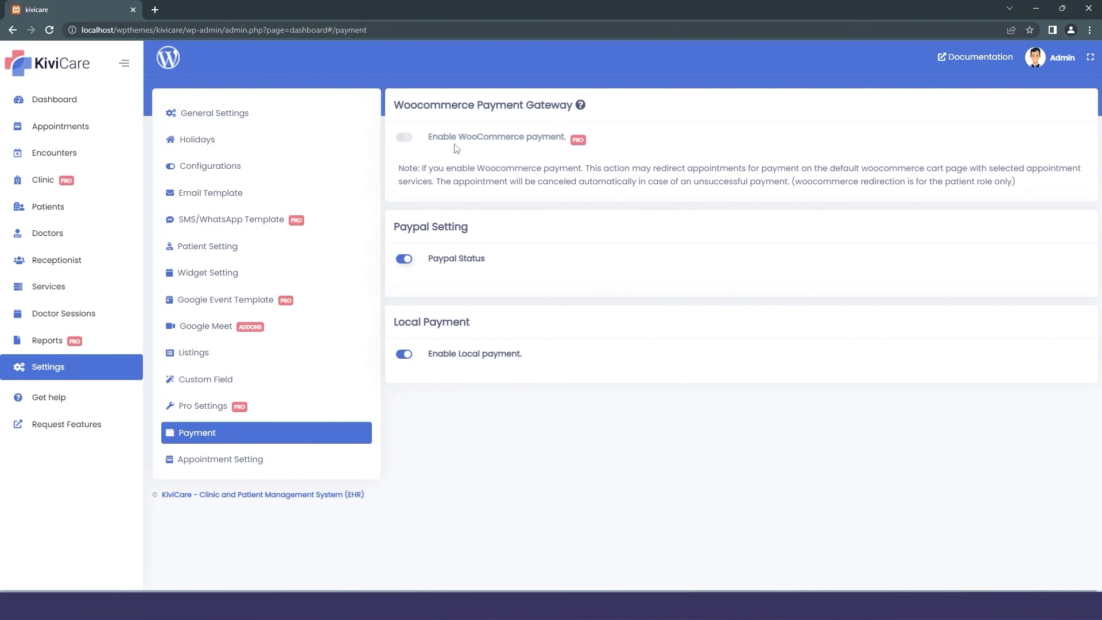
left_click(266, 457)
scroll(459, 184, "down", 3)
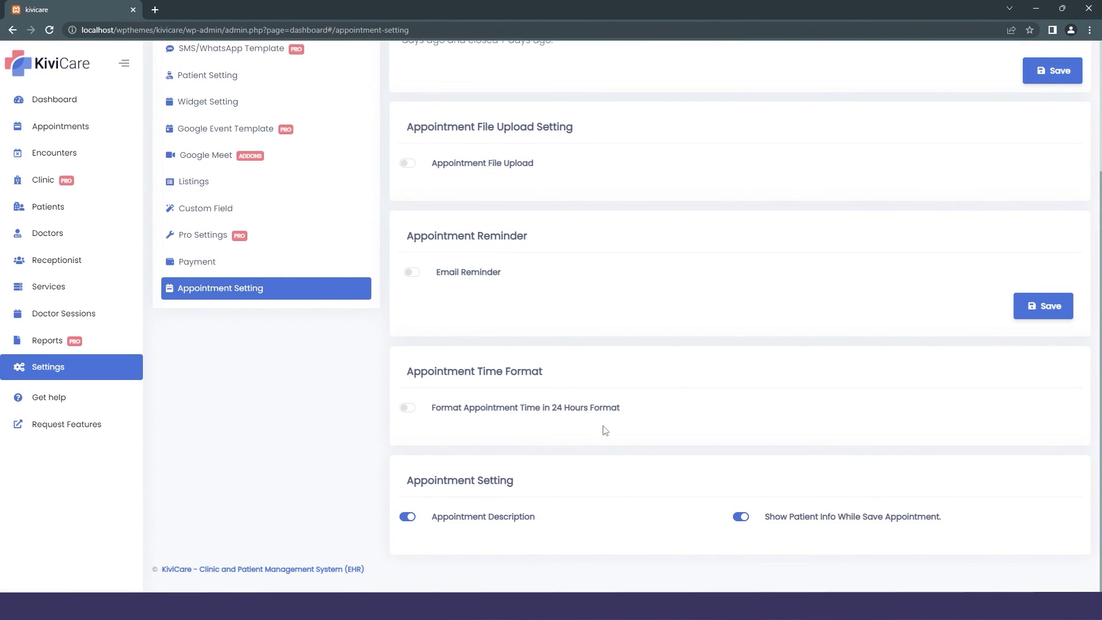
scroll(574, 396, "up", 2)
scroll(493, 390, "down", 2)
scroll(585, 241, "up", 3)
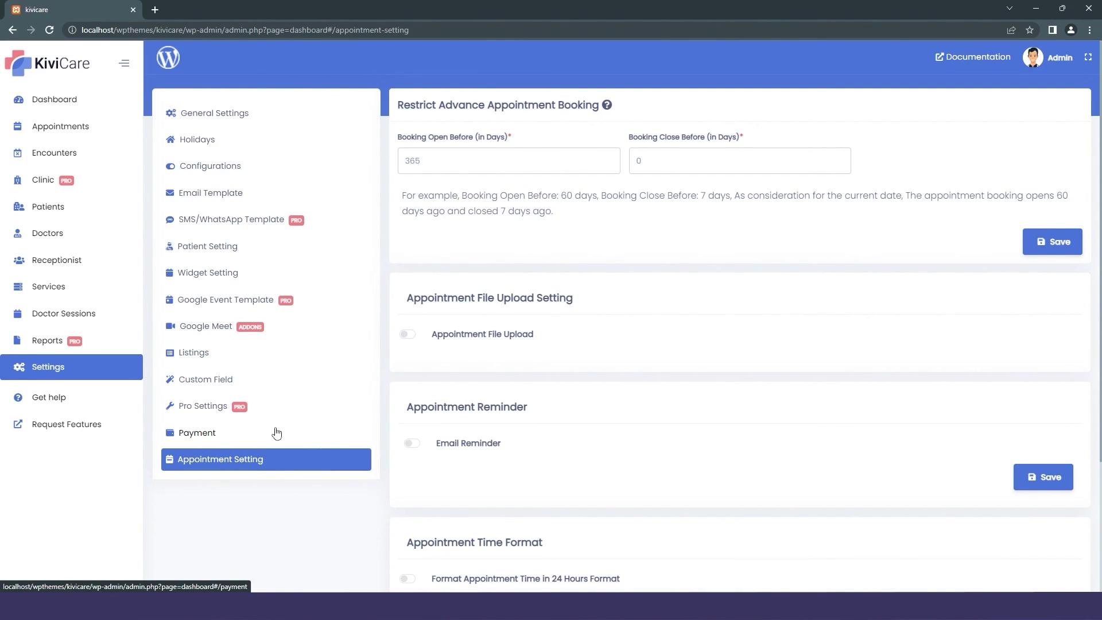
left_click(279, 115)
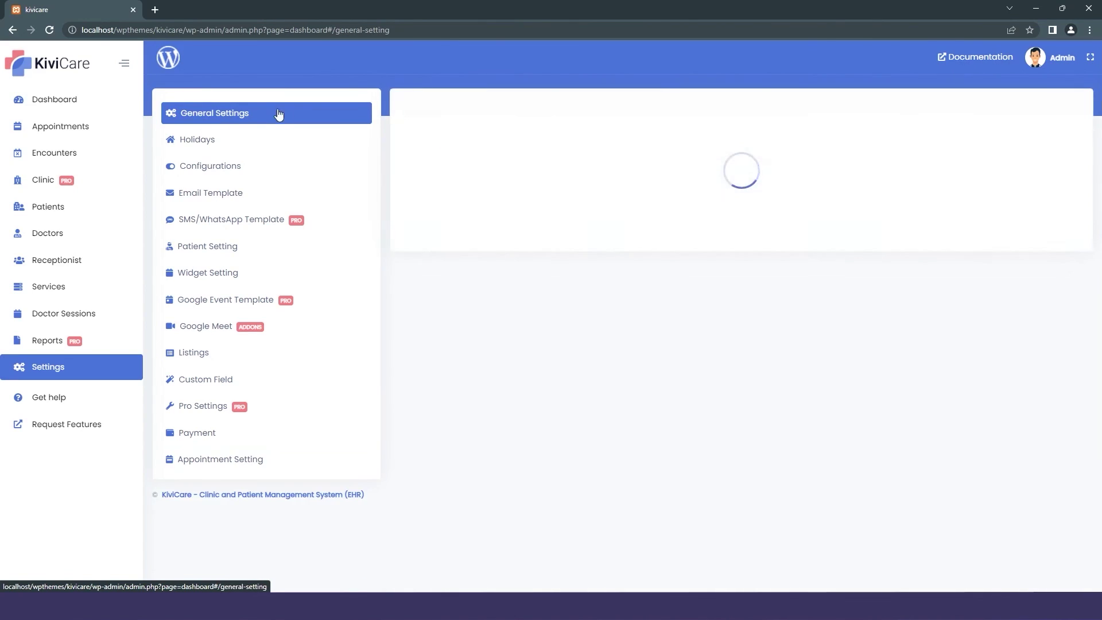